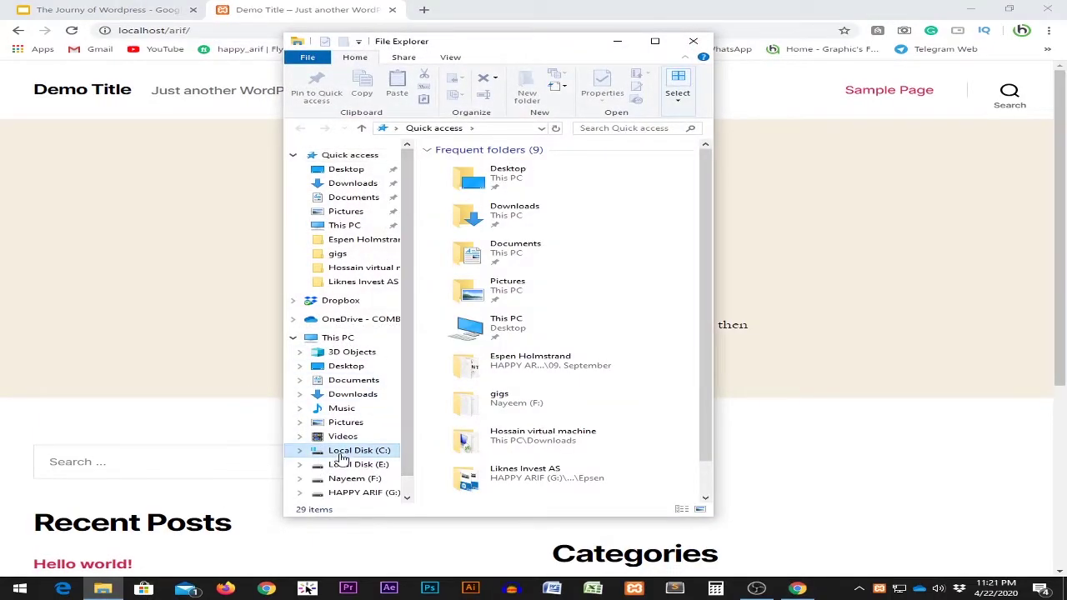
Browse to C: > xampp > htdocs > Arif in File Explorer, then return to the Demo Title site.
click(346, 450)
double_click(468, 263)
double_click(469, 225)
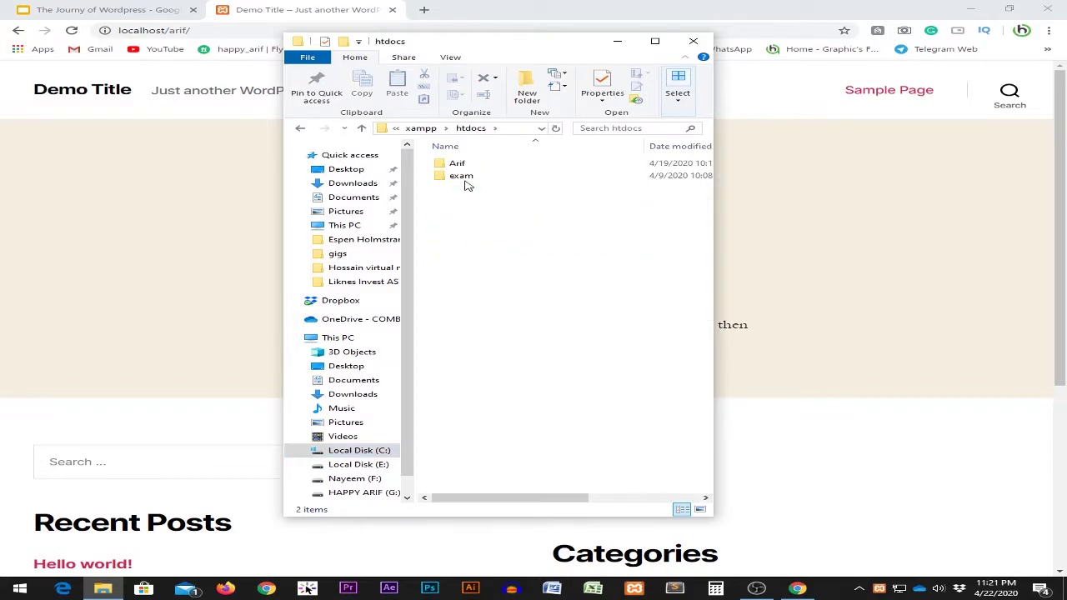
double_click(459, 164)
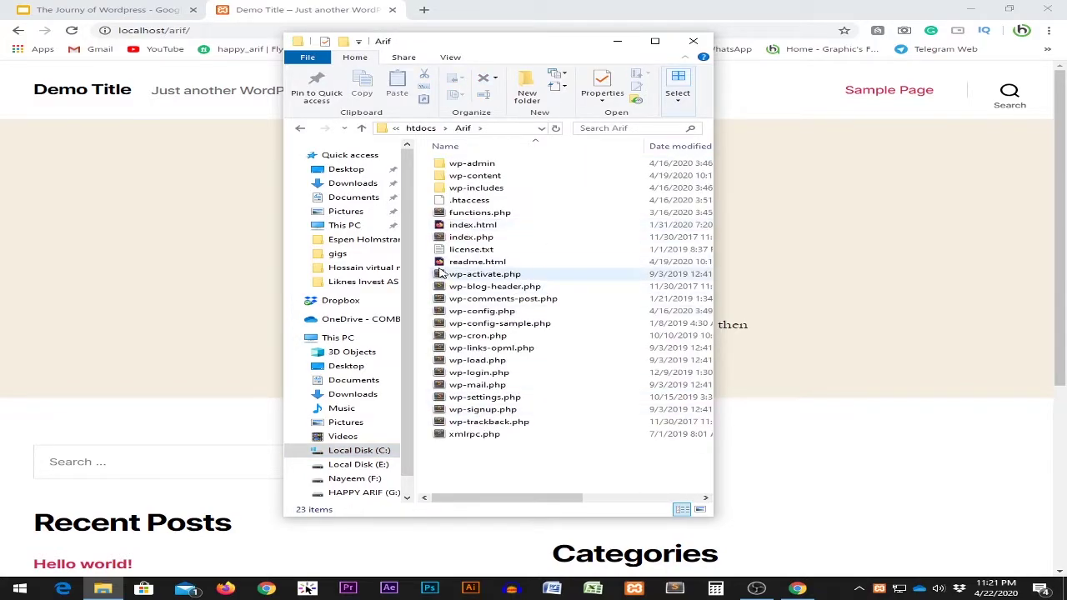
click(298, 5)
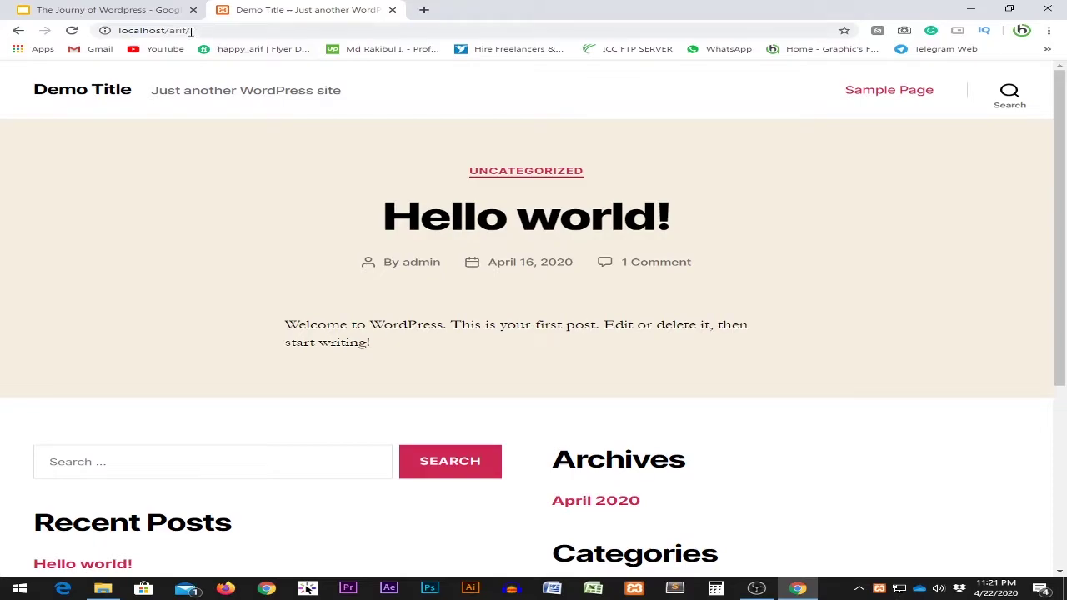
Load the site's admin login page at localhost/arif/wp-admin.
scroll(275, 266, down, 4)
scroll(274, 353, up, 4)
click(332, 29)
click(332, 29)
text(wp-)
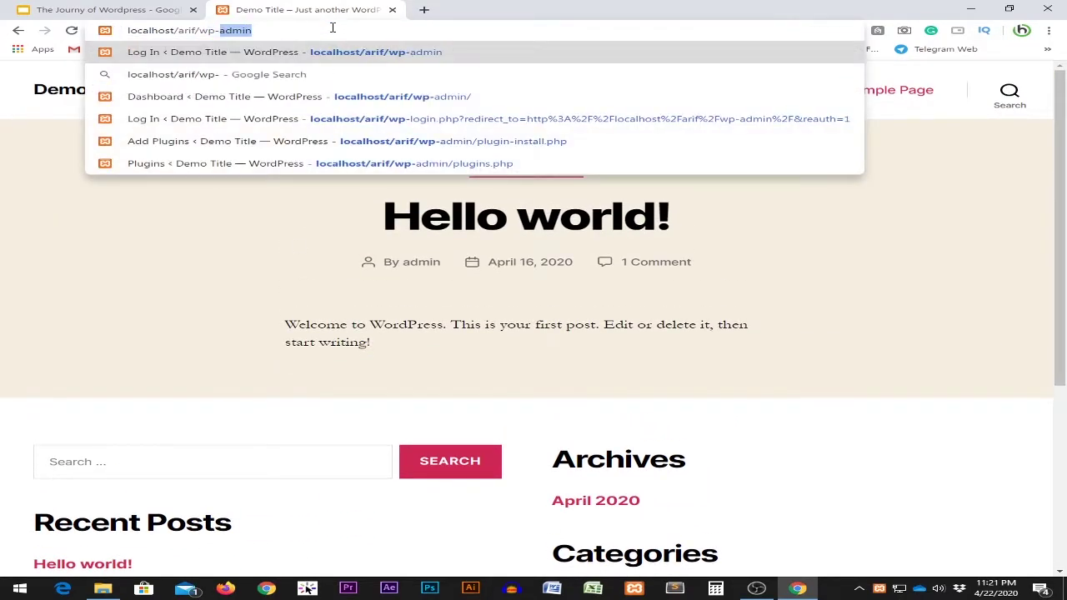
key(Return)
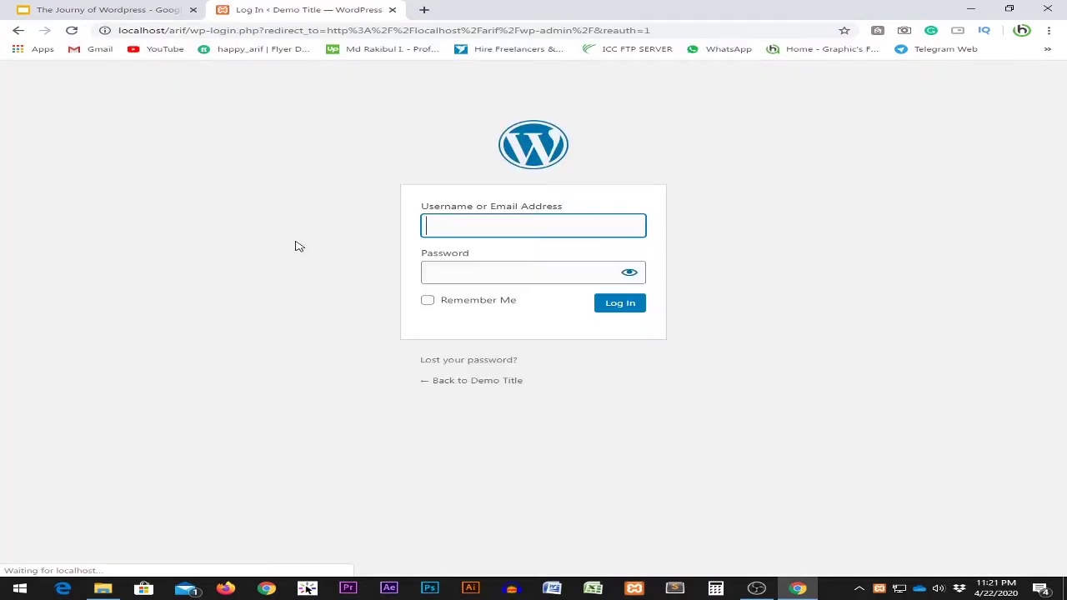
Sign in with the admin username and password to reach the Dashboard.
text(admin)
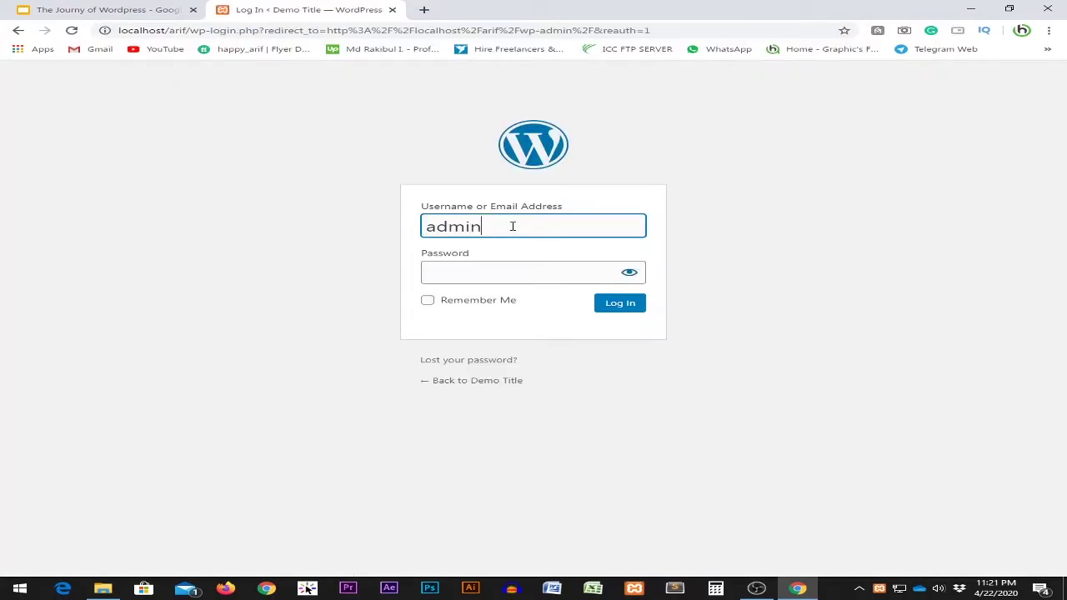
key(Tab)
key(ctrl+a)
text(ad)
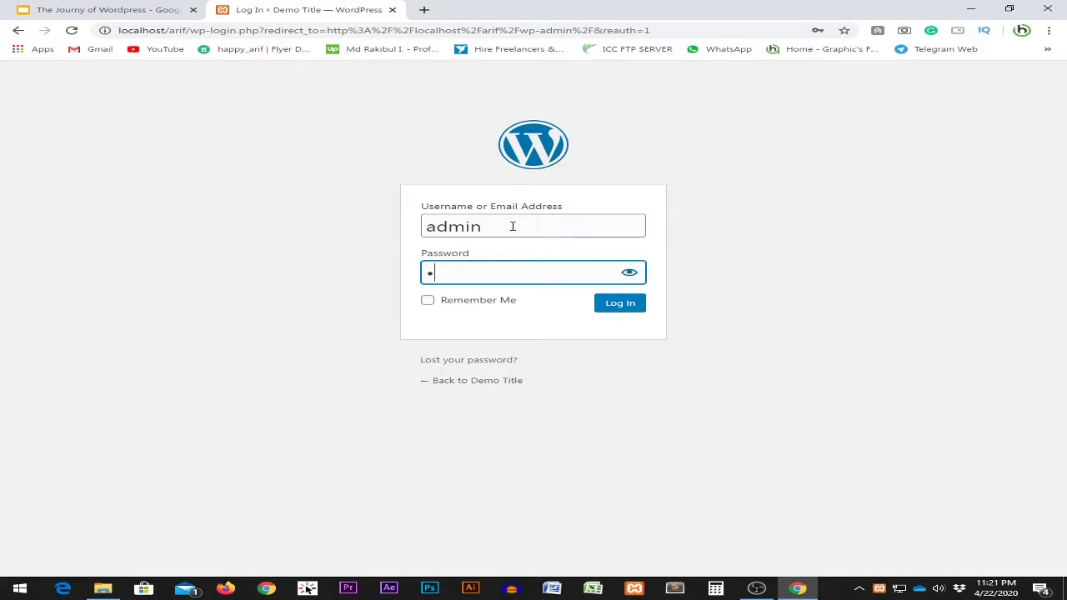
click(639, 308)
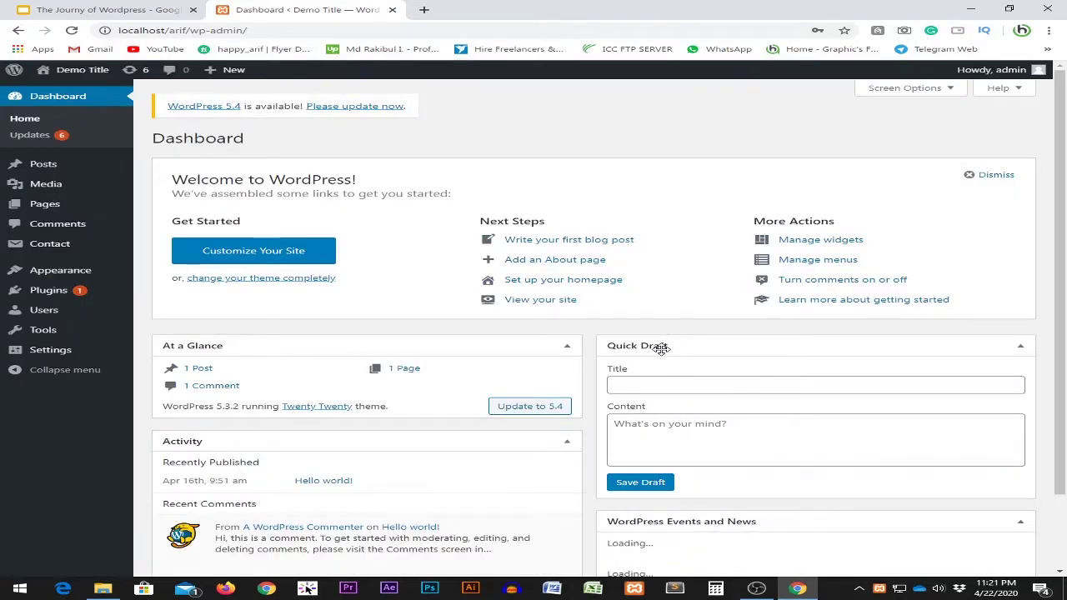
Open Appearance > Themes to list the four installed themes, with Twenty Twenty active.
scroll(510, 403, down, 2)
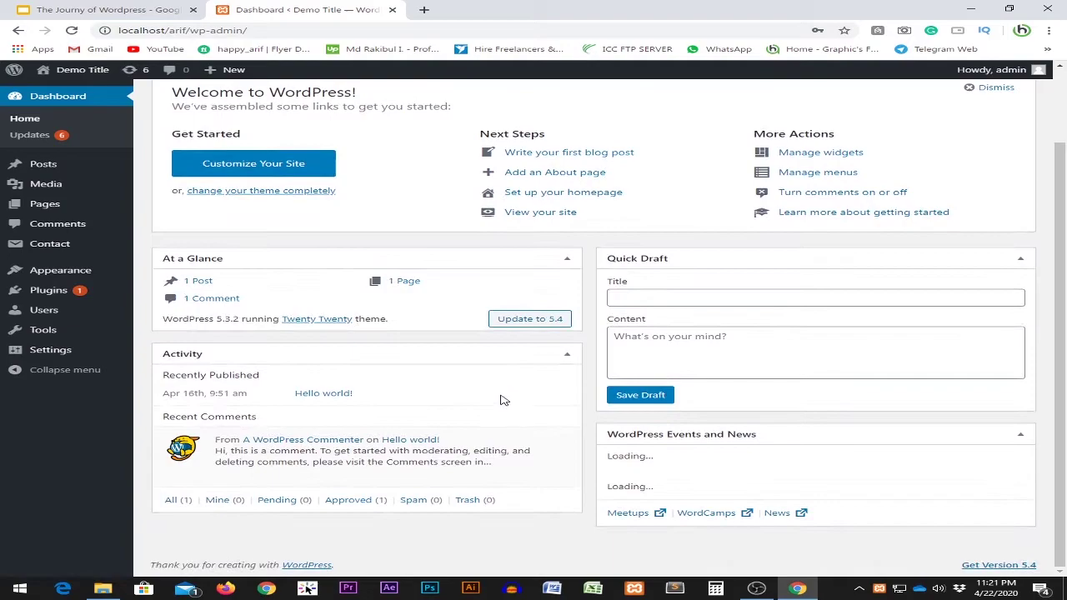
scroll(454, 419, up, 2)
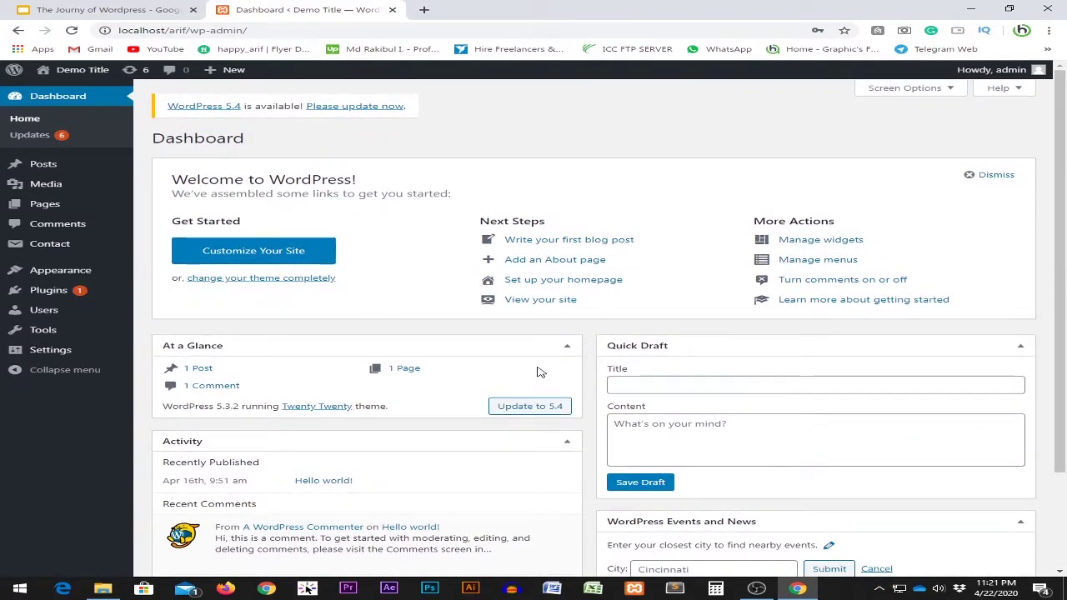
mouse_move(98, 278)
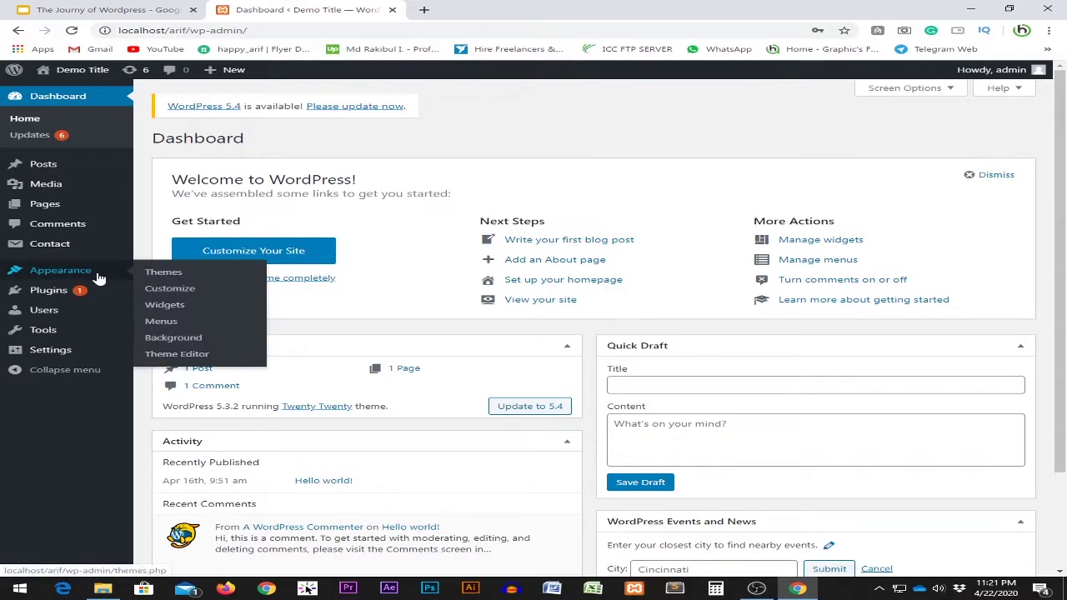
click(169, 274)
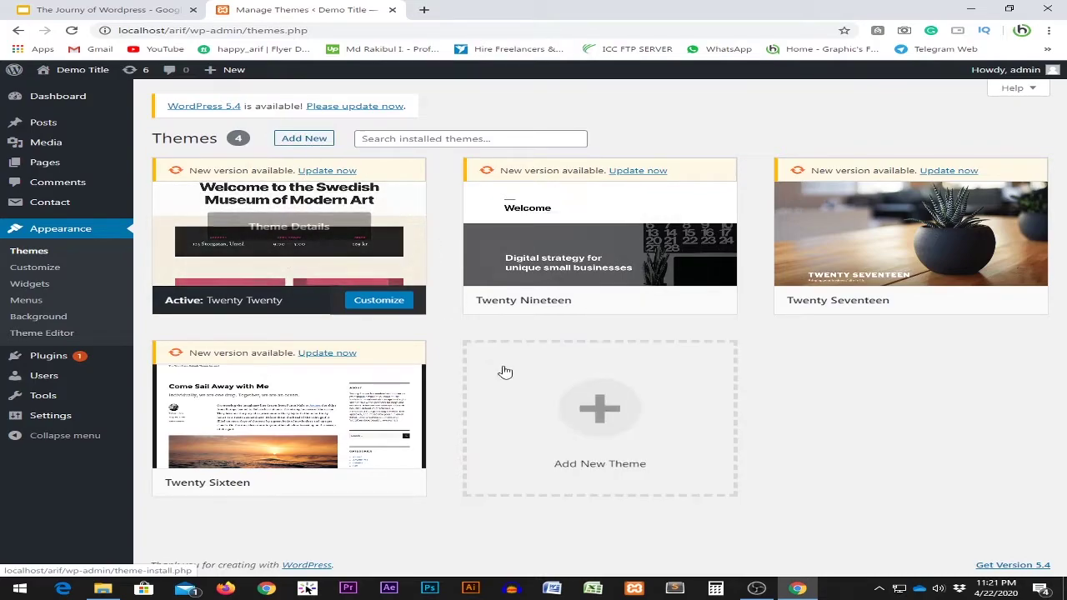
Open the Add New theme catalogue and browse through the Featured themes.
click(605, 421)
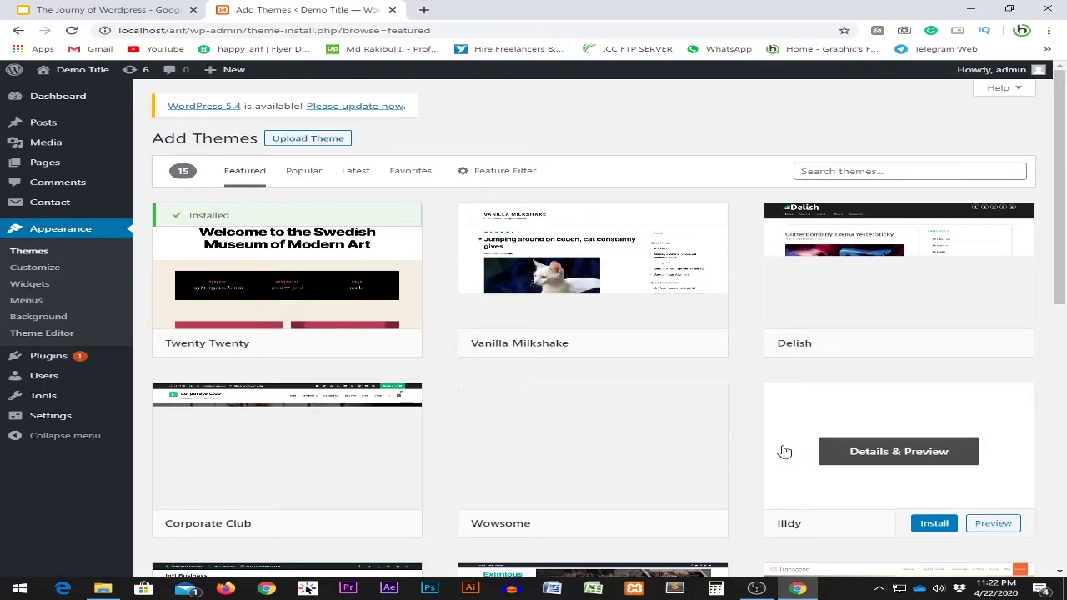
scroll(609, 378, down, 3)
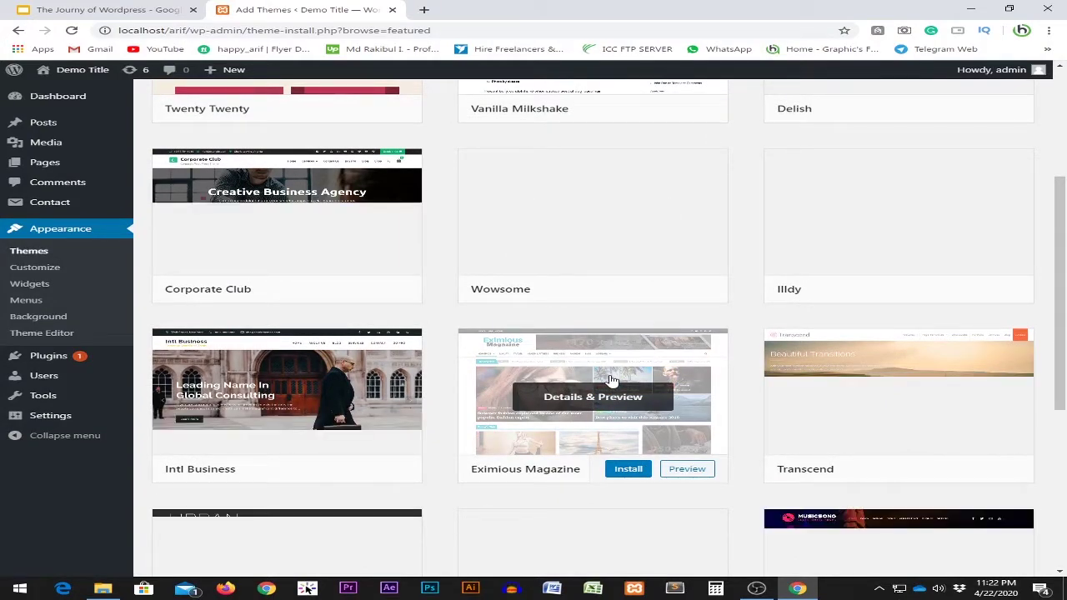
scroll(611, 380, down, 1)
scroll(612, 380, down, 2)
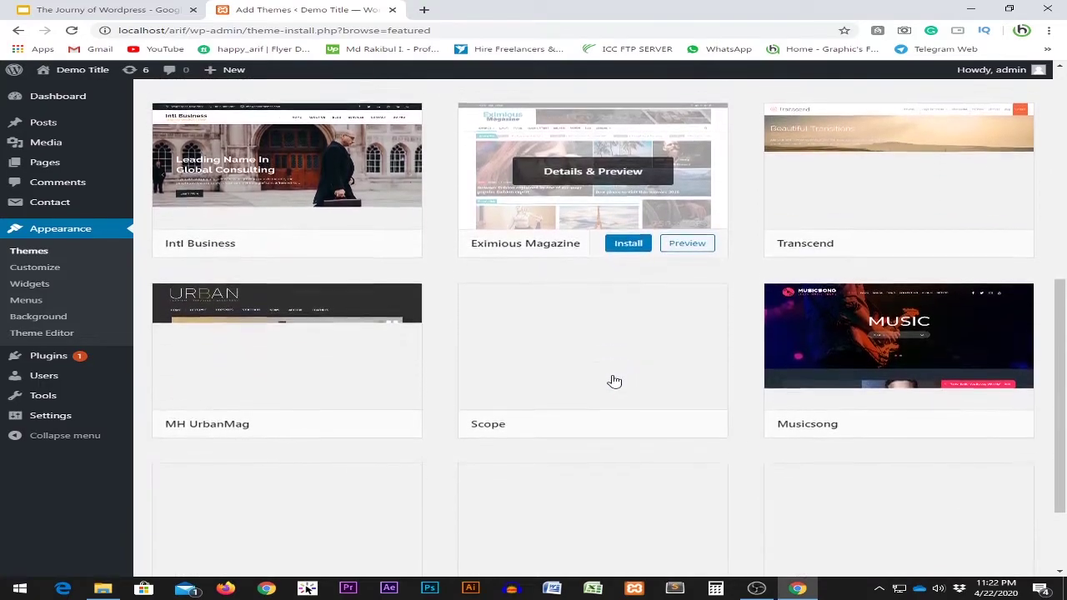
scroll(613, 380, up, 2)
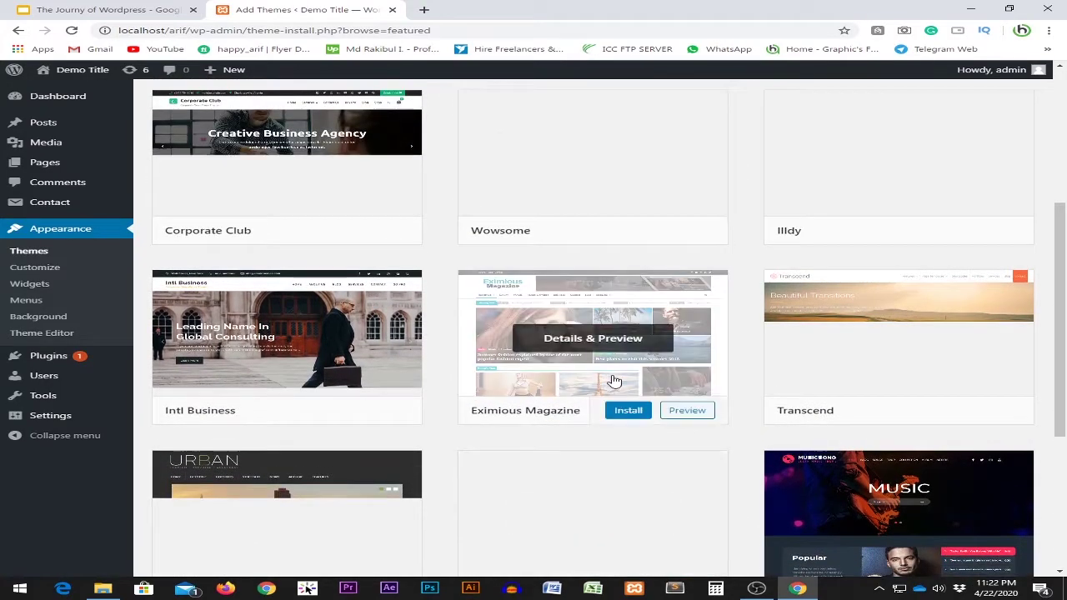
scroll(612, 380, up, 3)
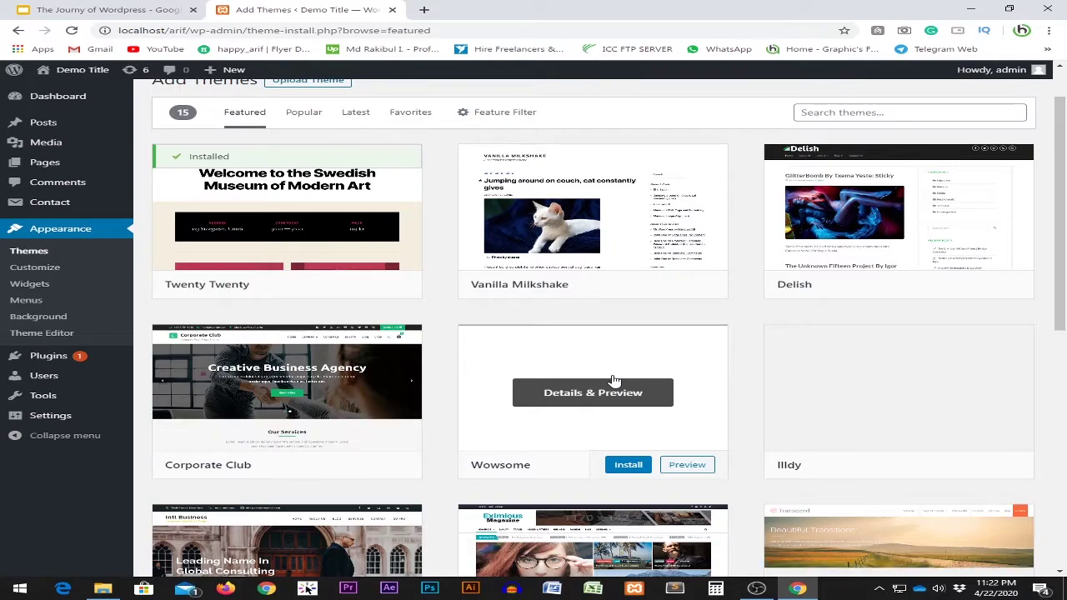
scroll(614, 381, down, 5)
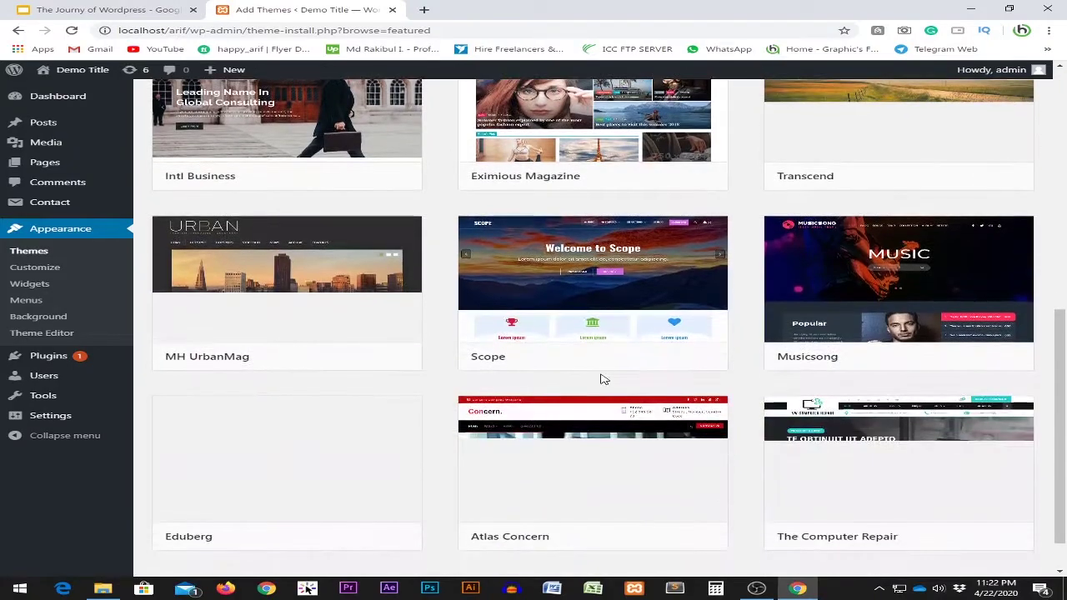
scroll(604, 379, down, 1)
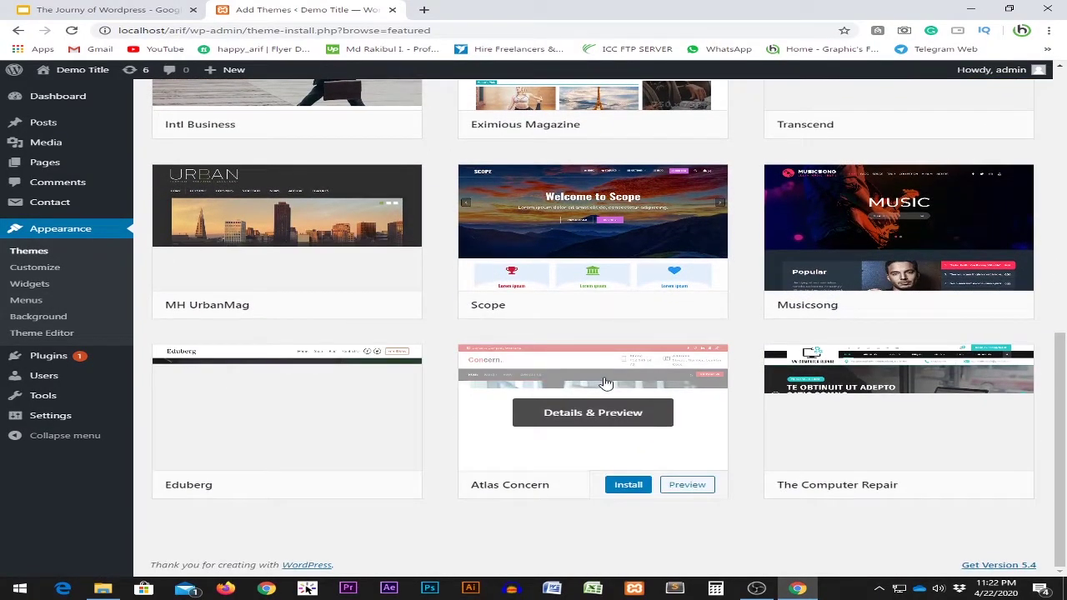
scroll(606, 383, up, 3)
scroll(607, 383, down, 2)
scroll(607, 384, down, 2)
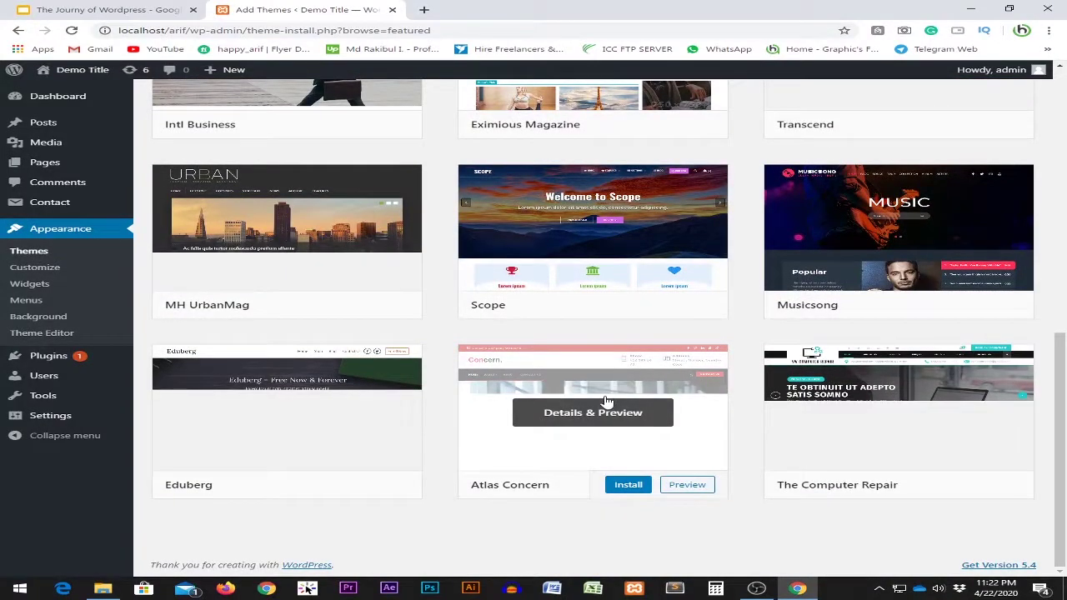
scroll(865, 425, up, 5)
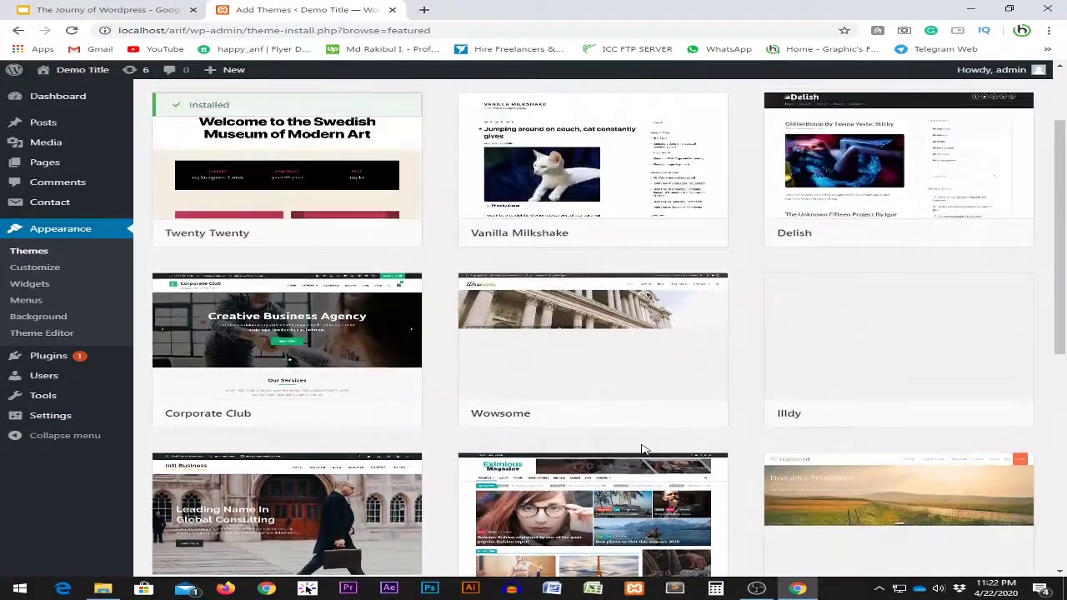
scroll(642, 451, up, 1)
Search the theme catalogue for 'news' and look over results like Newseqo and TimesNews.
click(832, 172)
text(news)
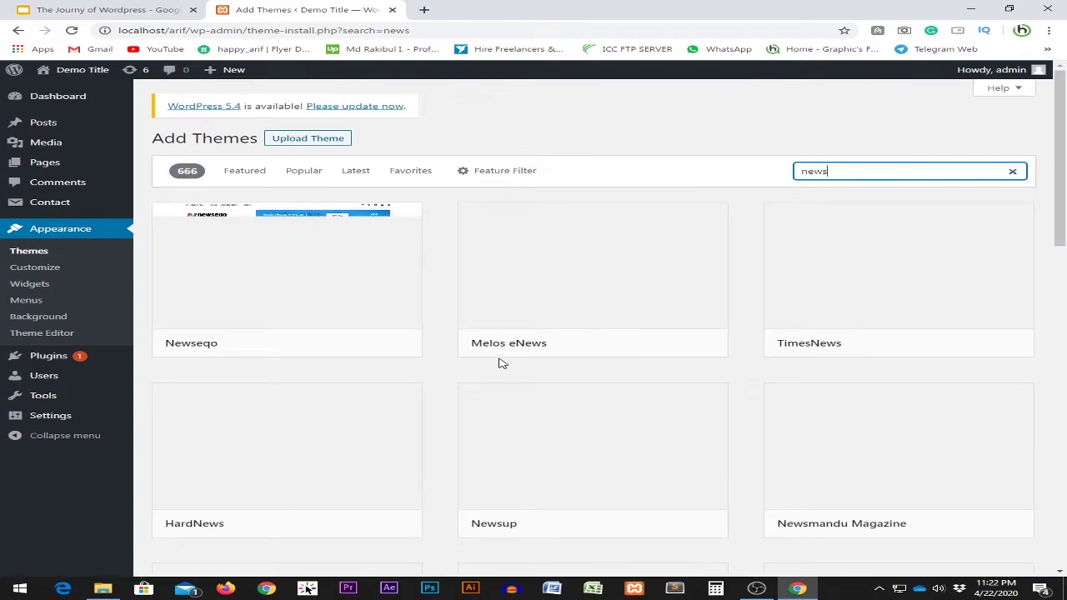
mouse_move(502, 364)
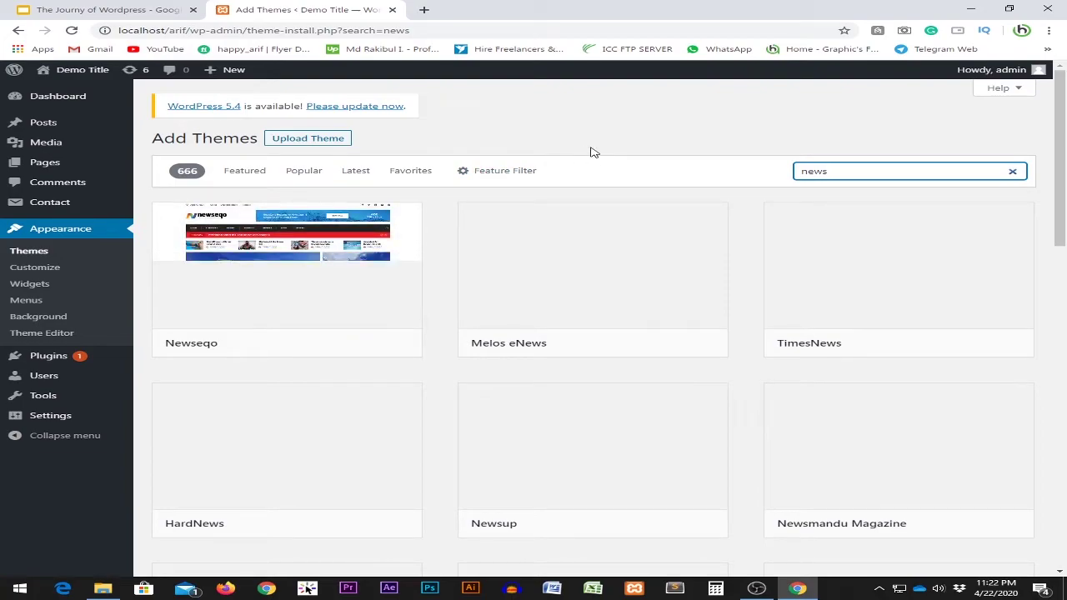
mouse_move(266, 245)
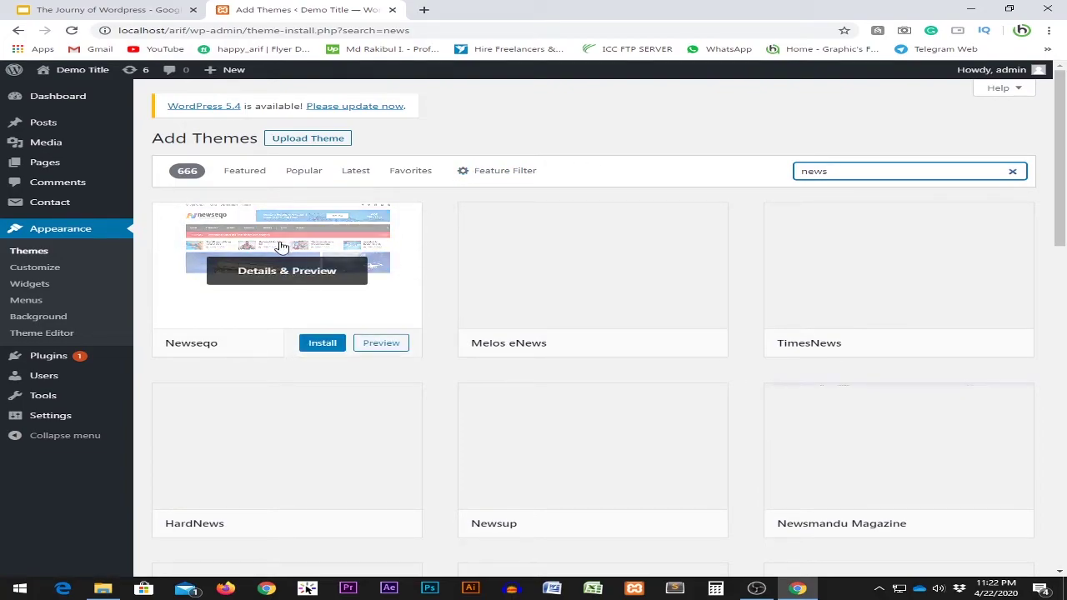
scroll(636, 139, down, 3)
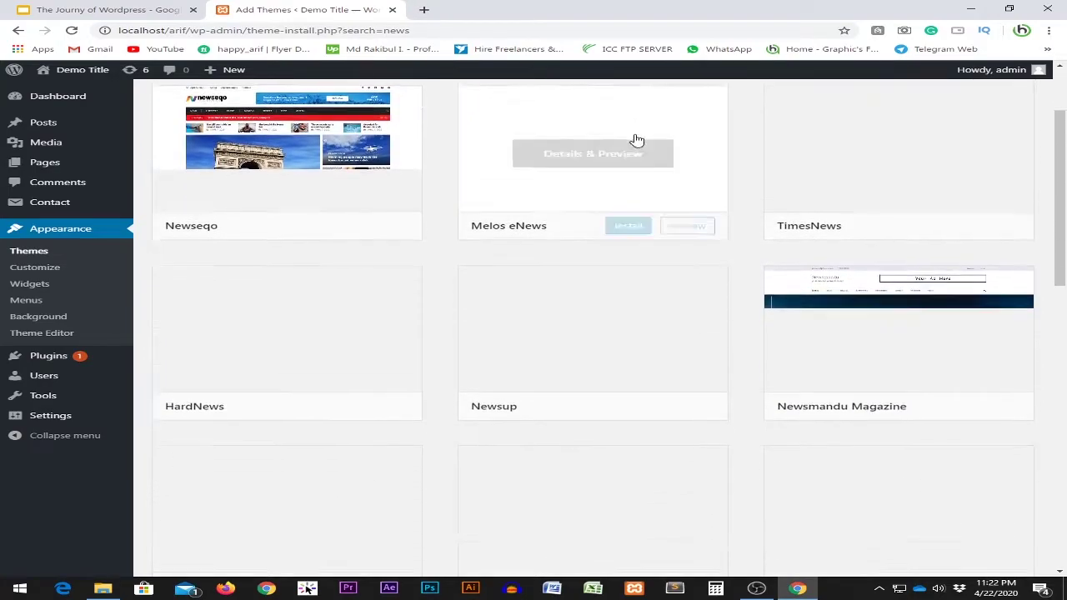
scroll(684, 272, up, 3)
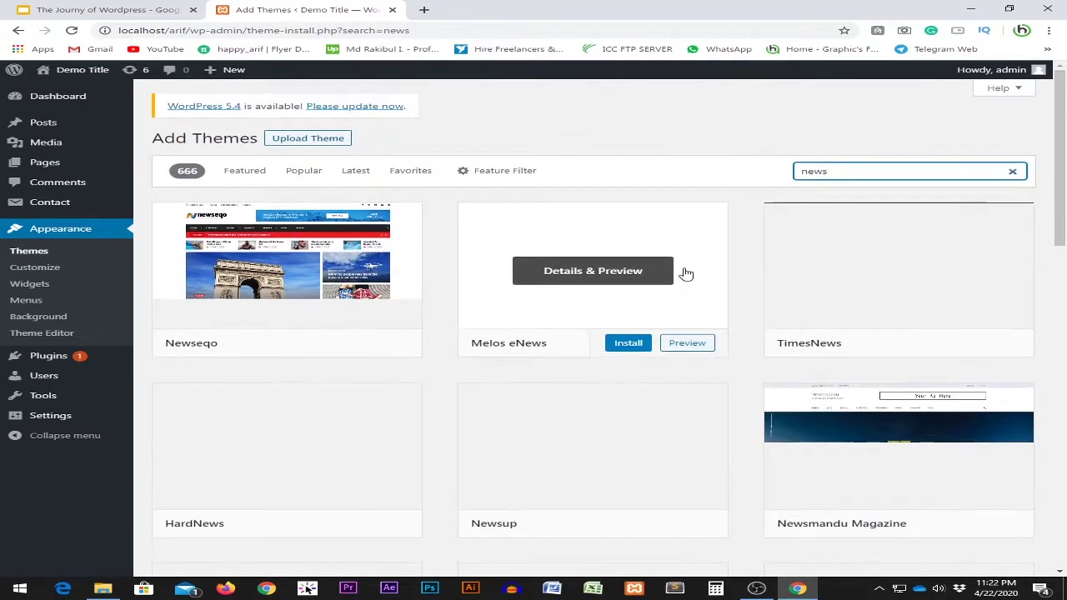
scroll(485, 257, down, 3)
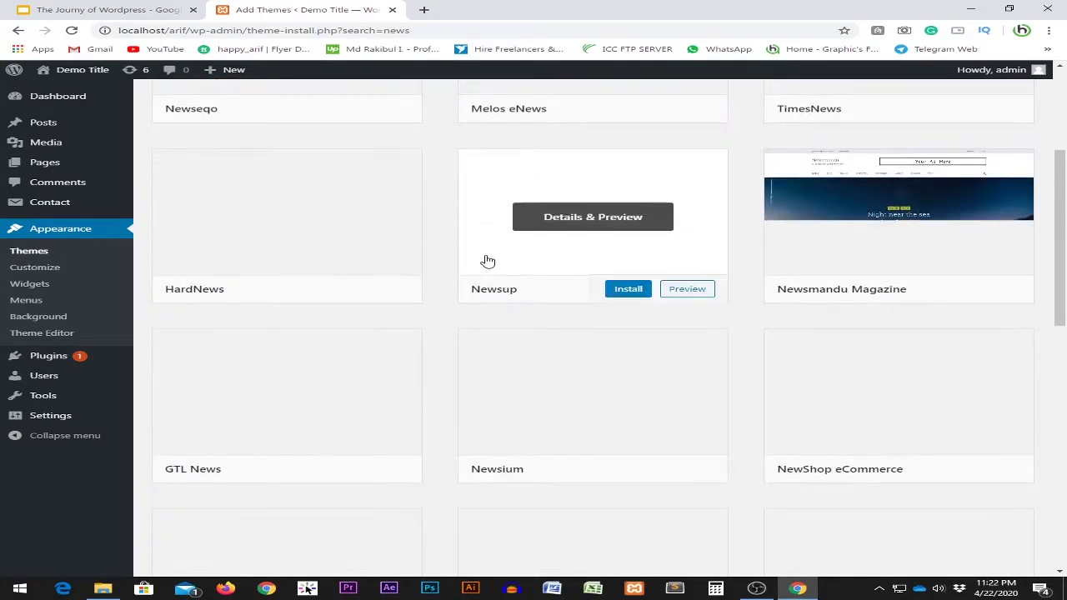
scroll(490, 316, up, 3)
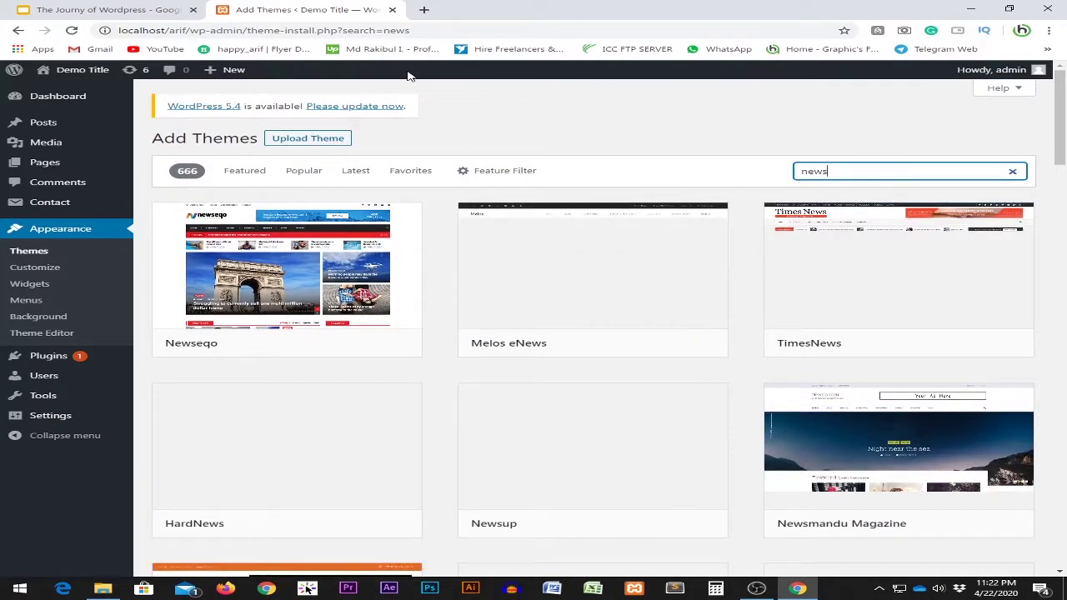
click(424, 10)
Search the wordpress.org Themes directory for 'news', showing 666 matches including TimesNews.
text(wordpress.org)
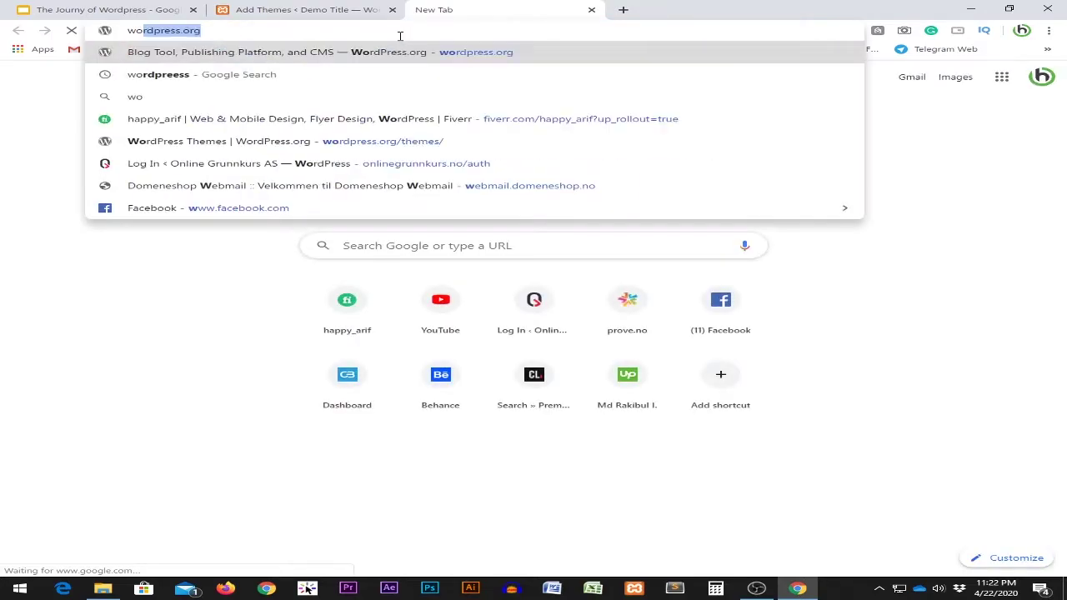
key(Return)
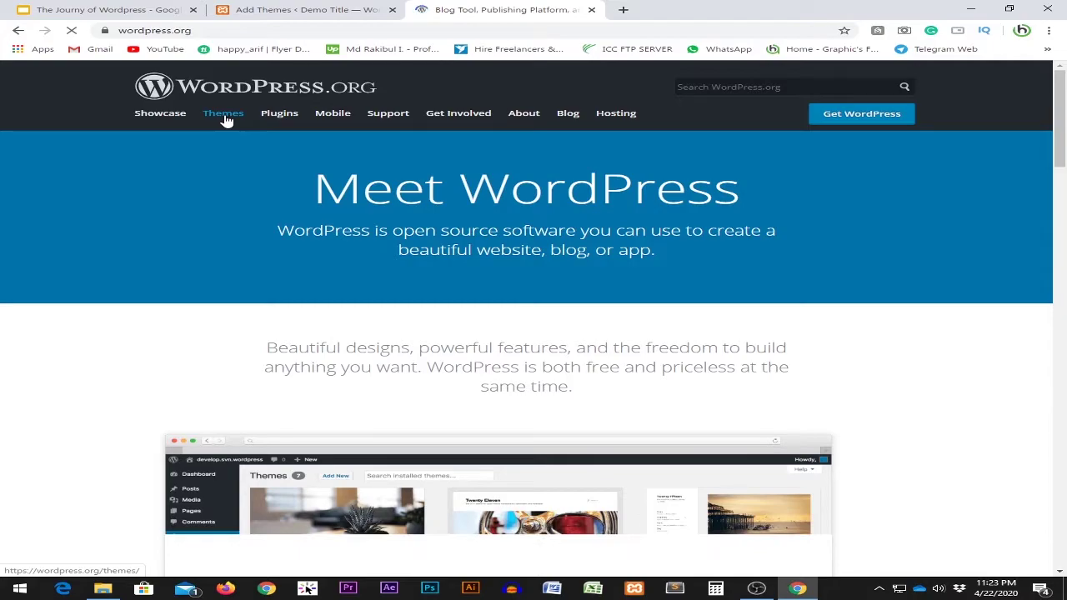
click(223, 117)
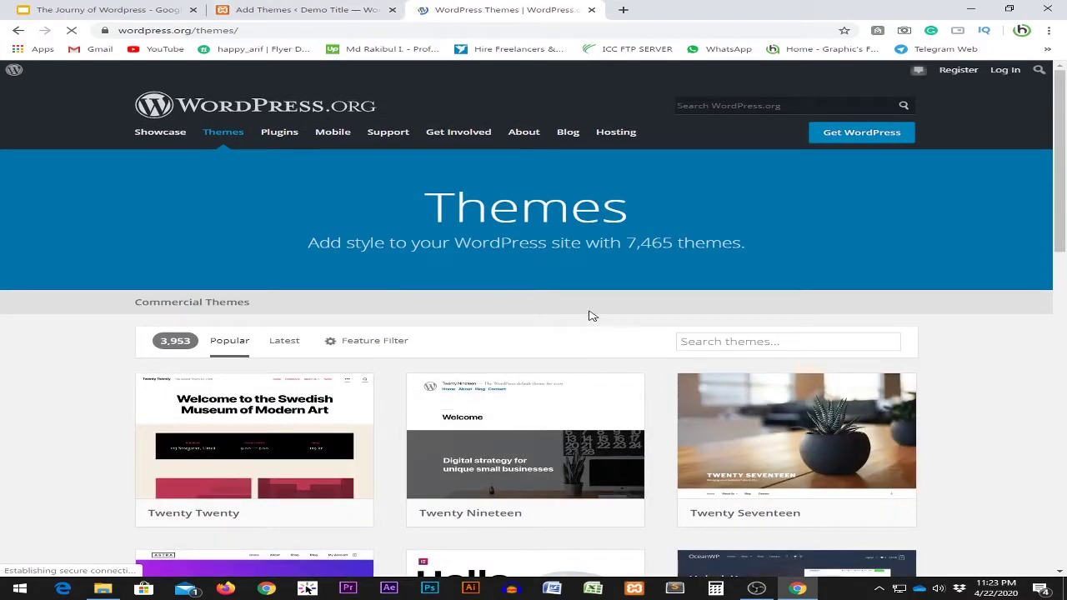
text(news)
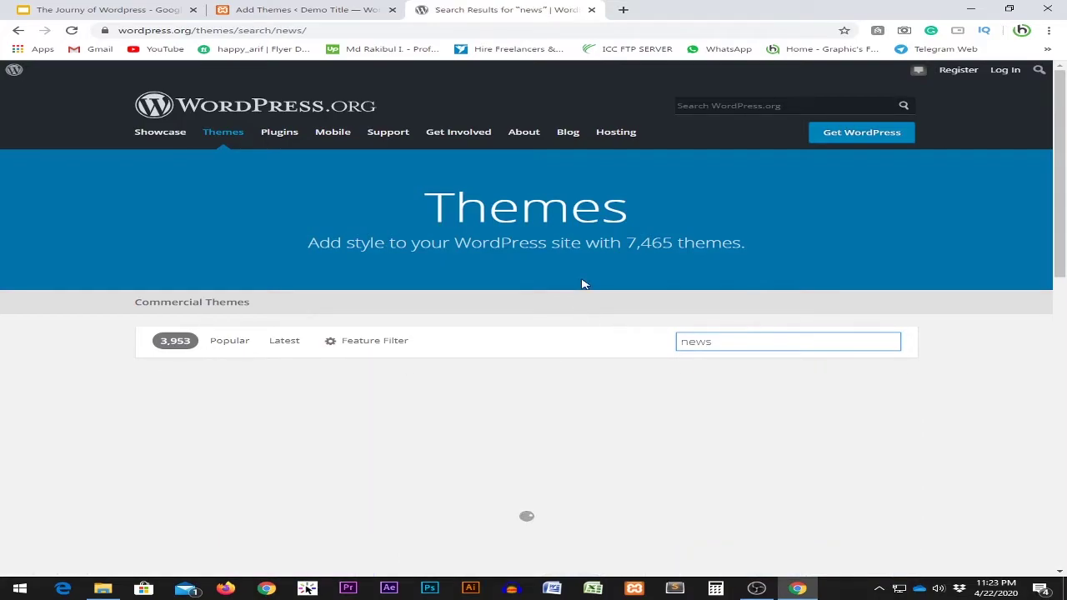
scroll(583, 284, down, 2)
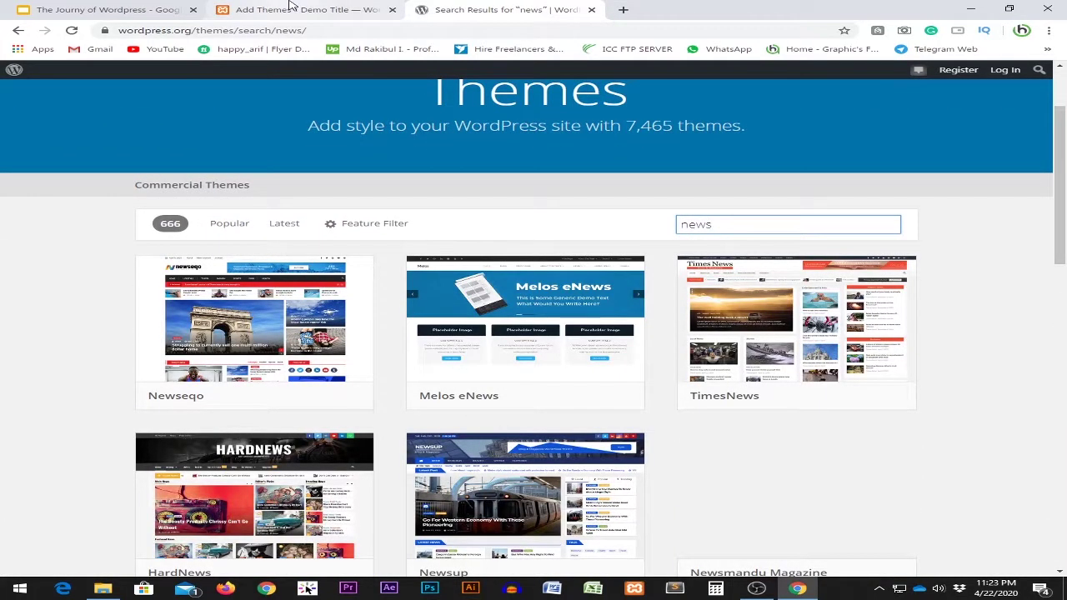
click(292, 10)
click(466, 12)
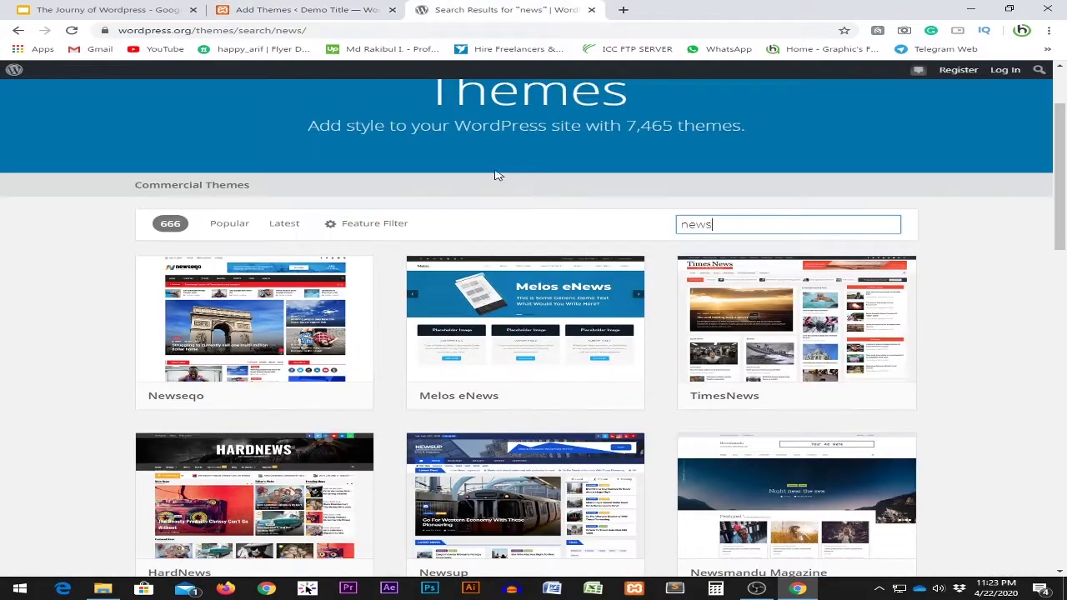
Return to the Add Themes admin page and browse the 666 'news' results around TimesNews.
click(300, 10)
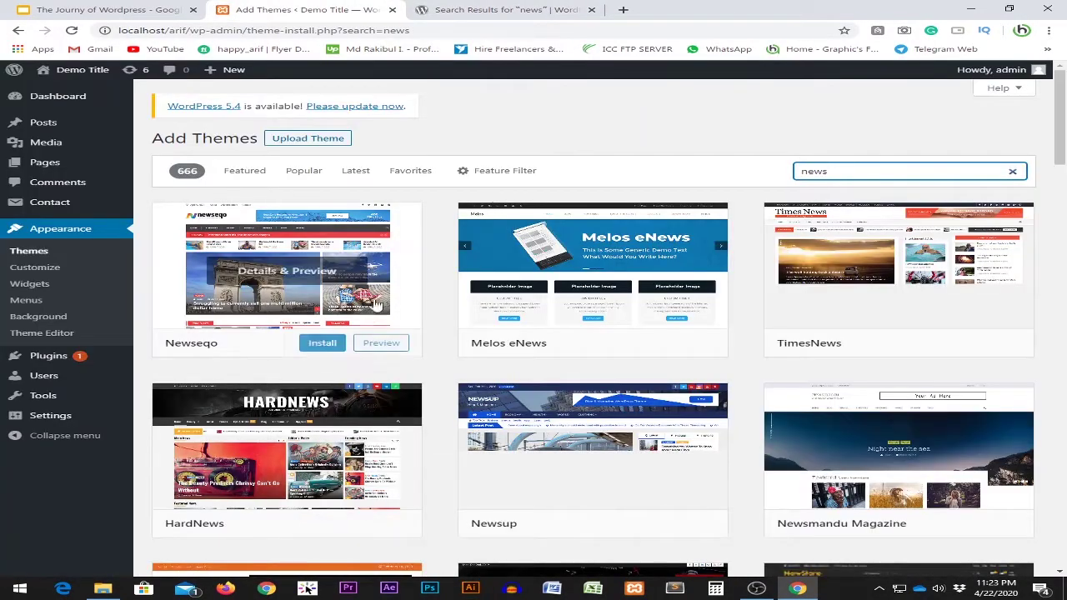
scroll(369, 358, down, 1)
mouse_move(769, 430)
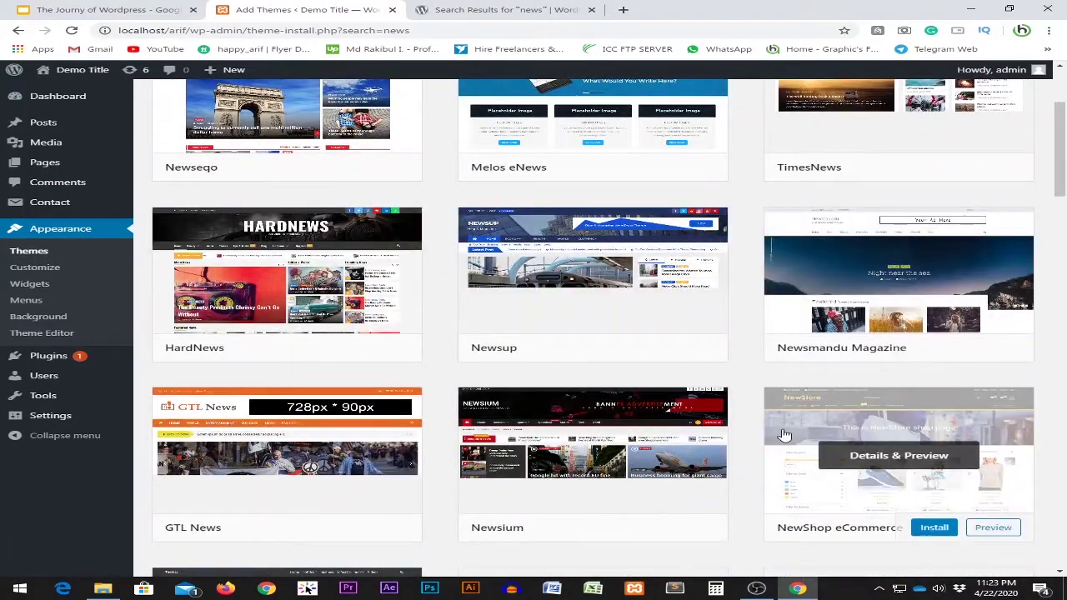
scroll(783, 430, up, 2)
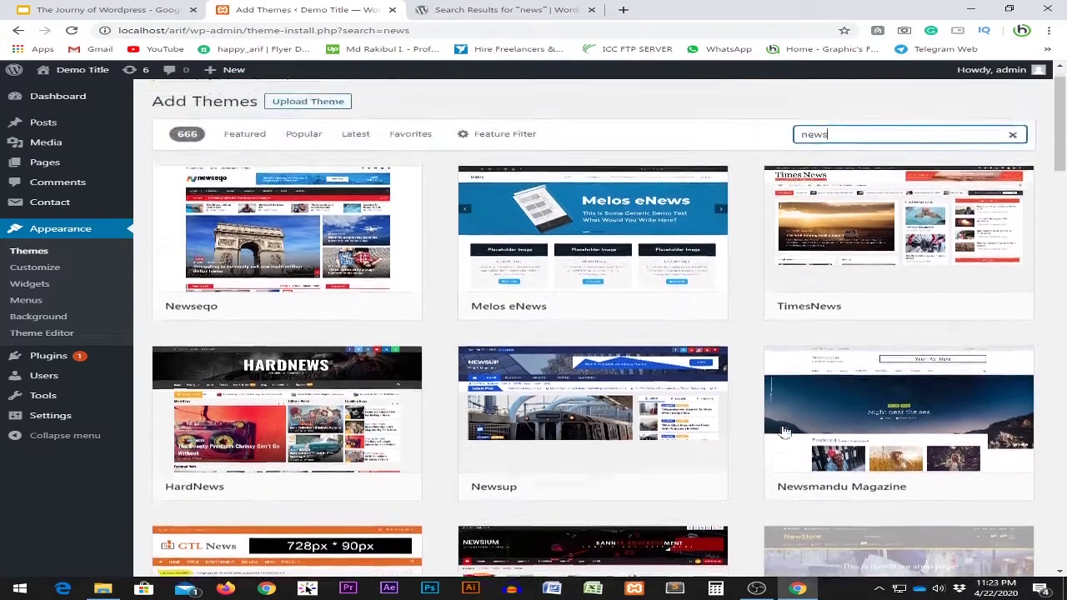
scroll(497, 328, down, 2)
scroll(494, 327, up, 2)
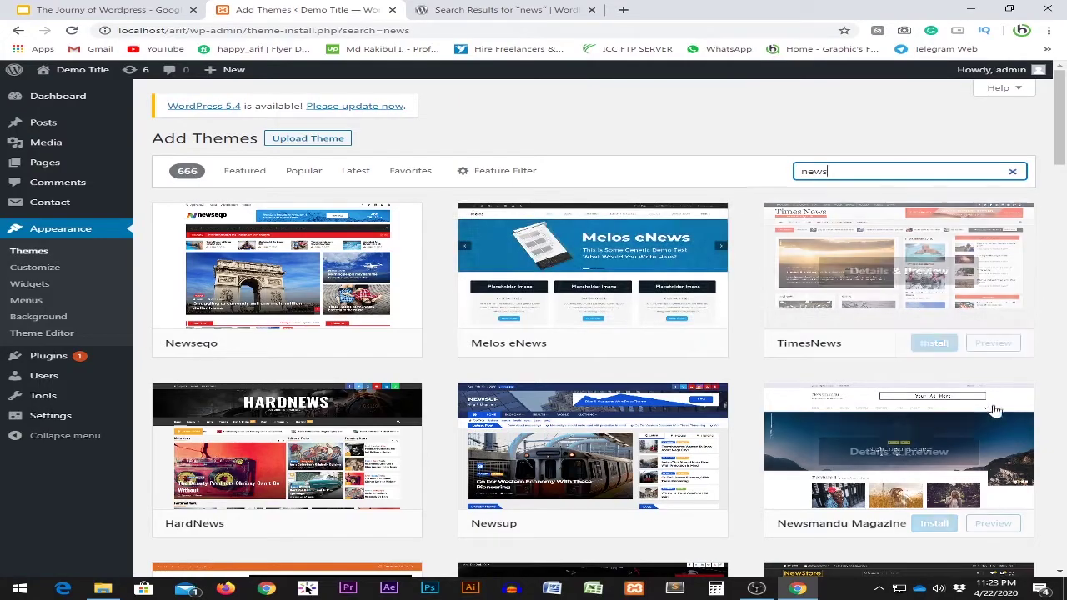
scroll(984, 441, down, 2)
scroll(979, 441, up, 2)
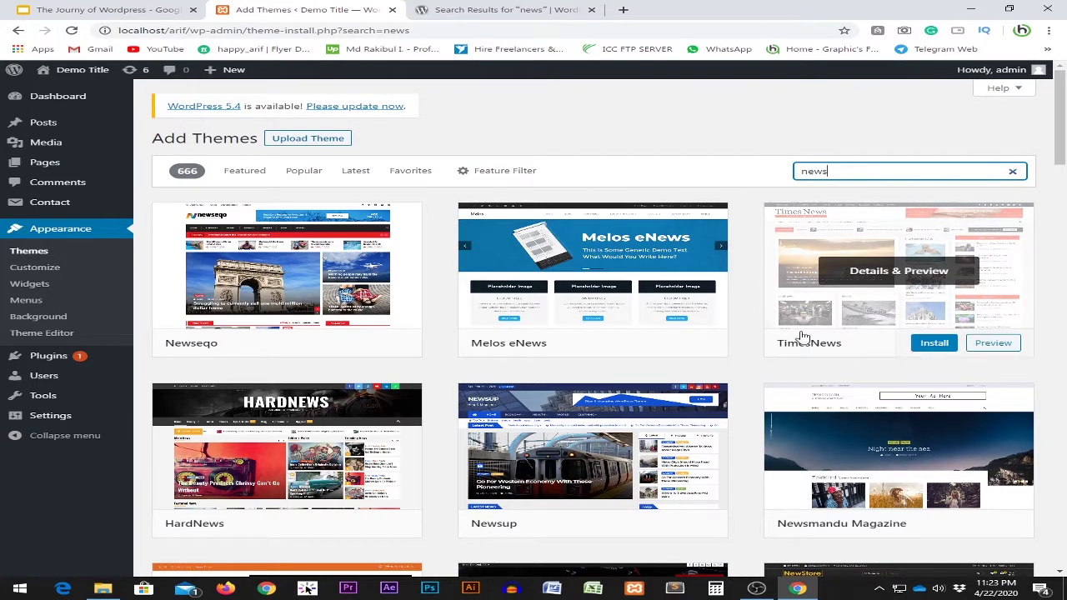
Preview the TimesNews theme and scroll through its sample news layout.
click(996, 343)
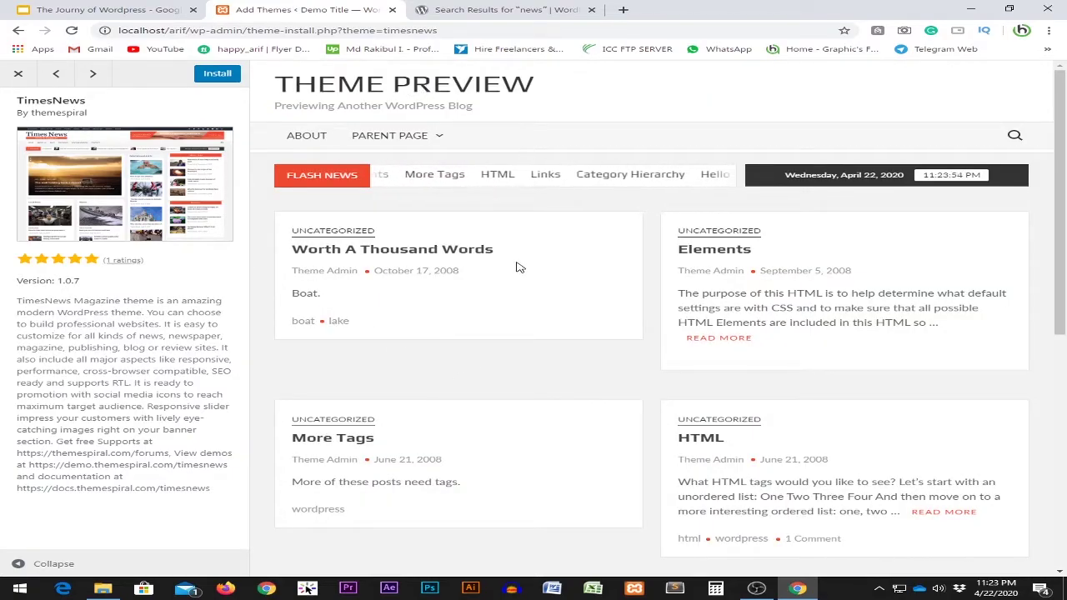
scroll(529, 291, down, 5)
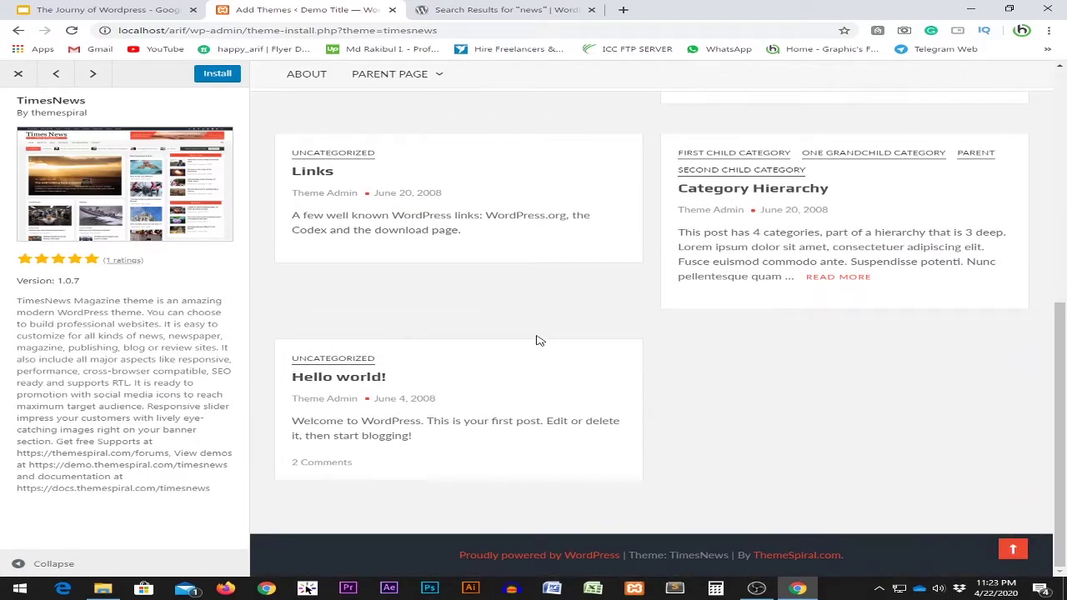
scroll(538, 340, up, 5)
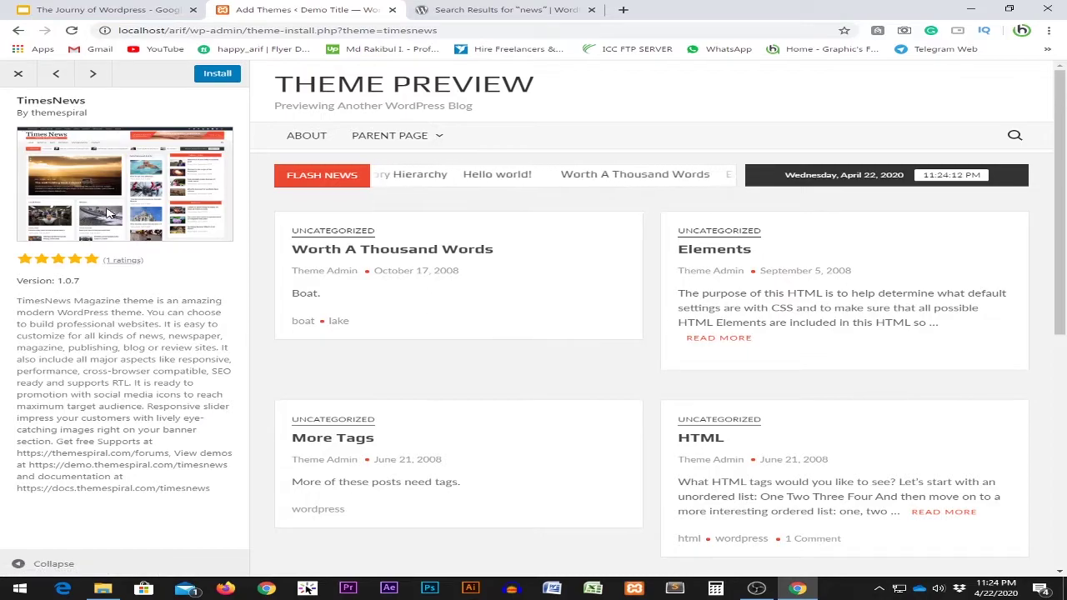
scroll(667, 279, down, 5)
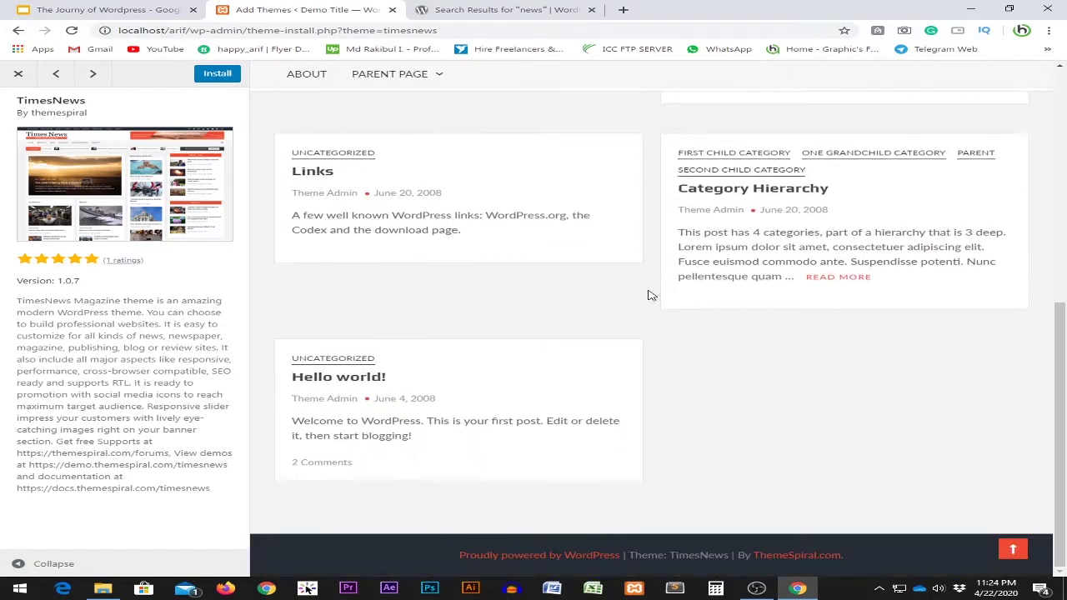
scroll(651, 295, up, 5)
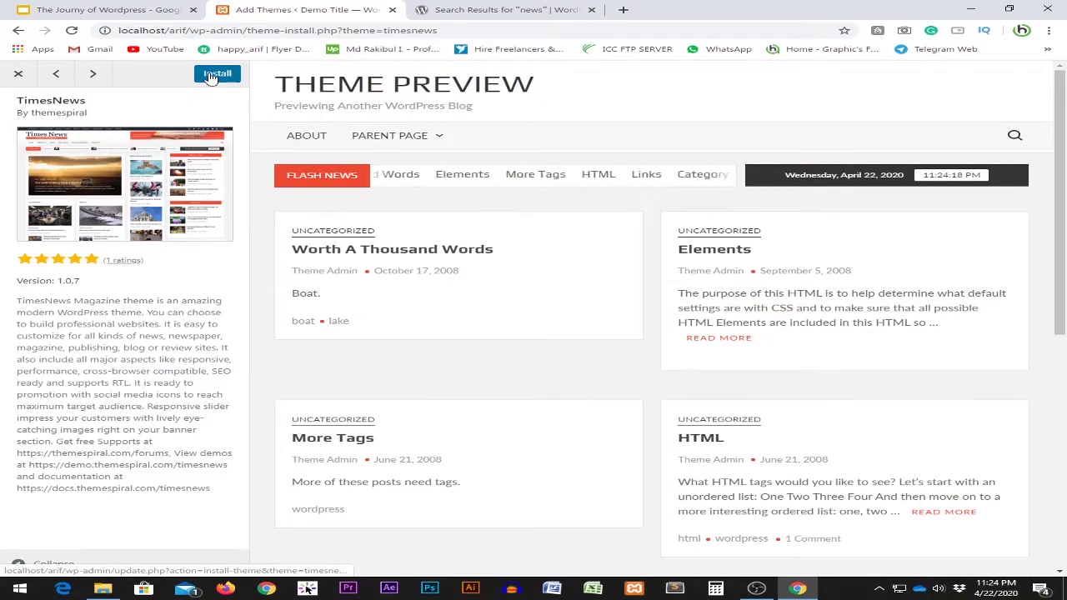
click(20, 75)
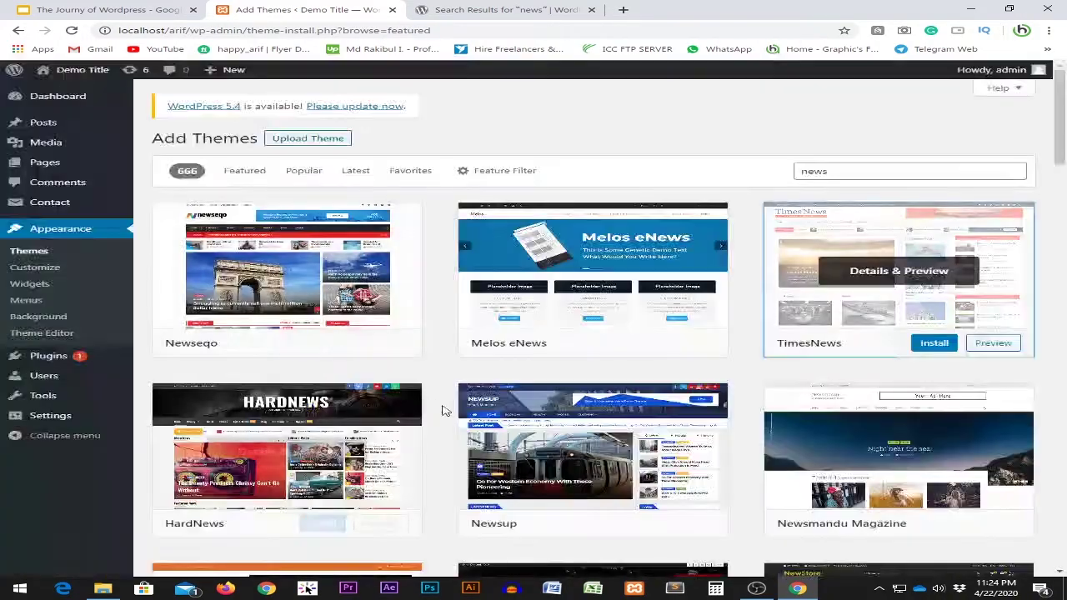
Install TimesNews, then reopen its preview to read the version 1.0.7 description.
click(925, 348)
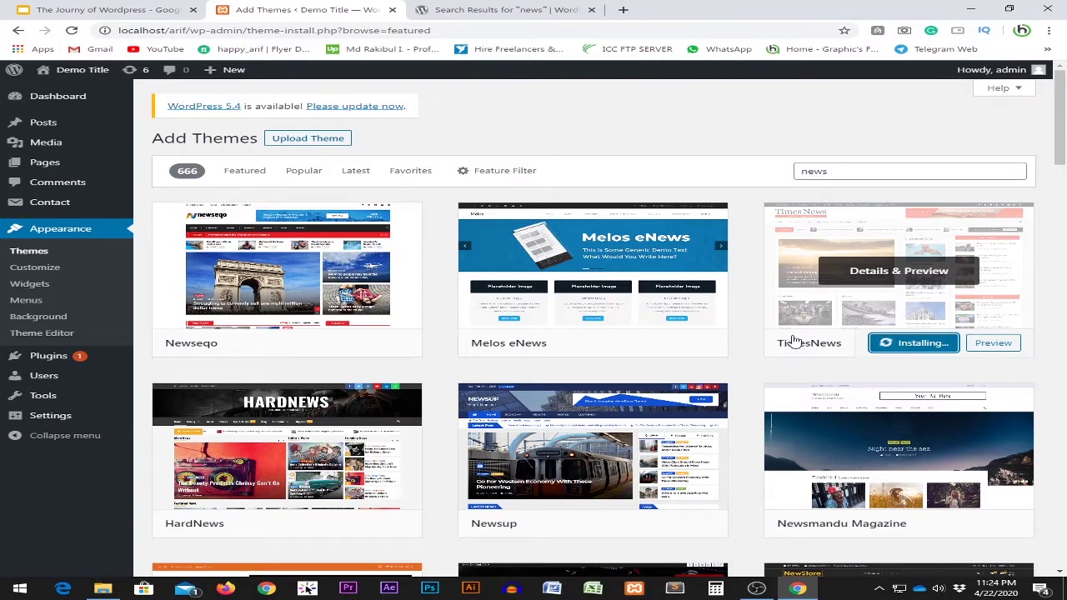
click(925, 275)
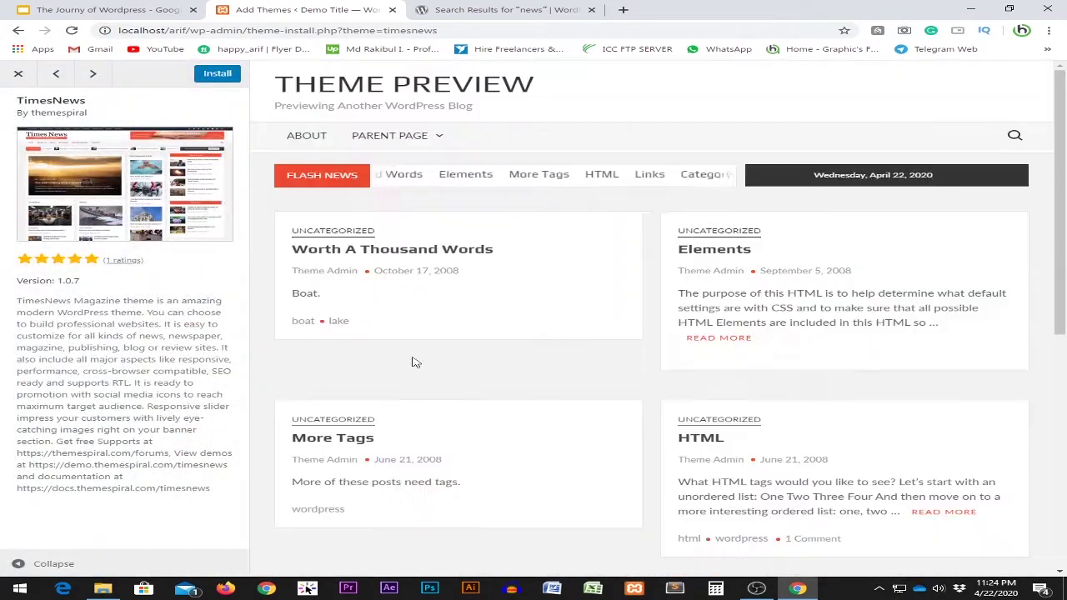
drag(16, 280, 131, 383)
click(132, 382)
drag(17, 280, 144, 429)
triple_click(96, 370)
click(95, 369)
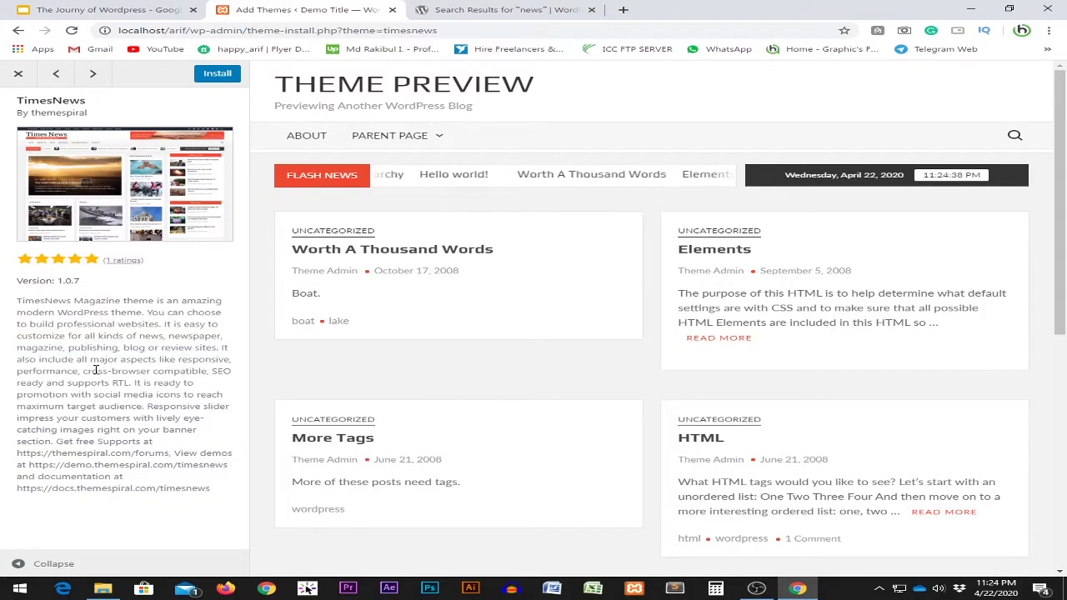
click(18, 74)
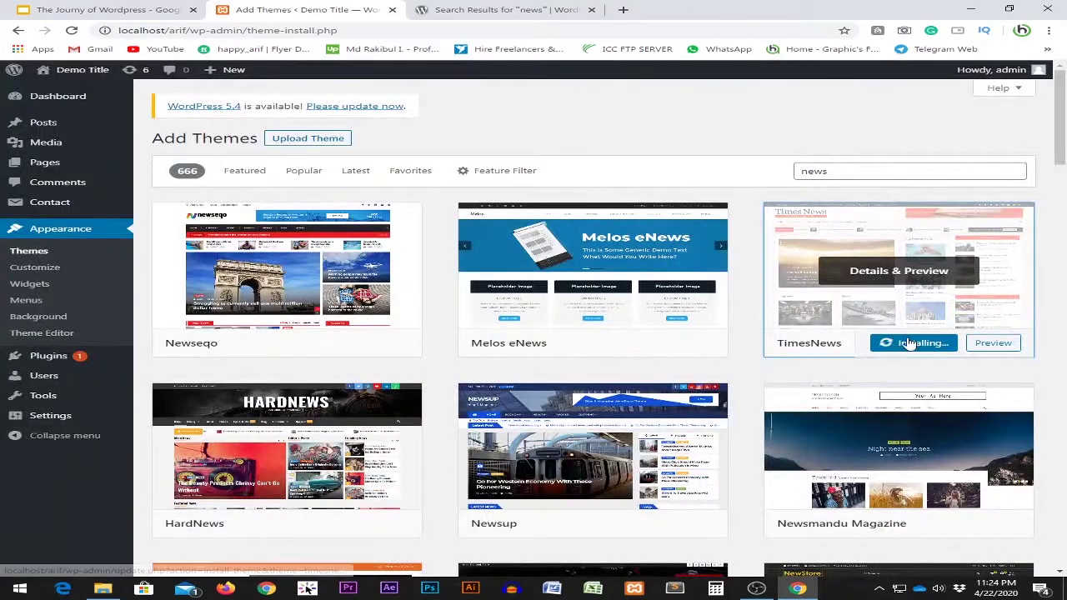
On the wordpress.org theme directory, clear the 'news' search term.
click(494, 9)
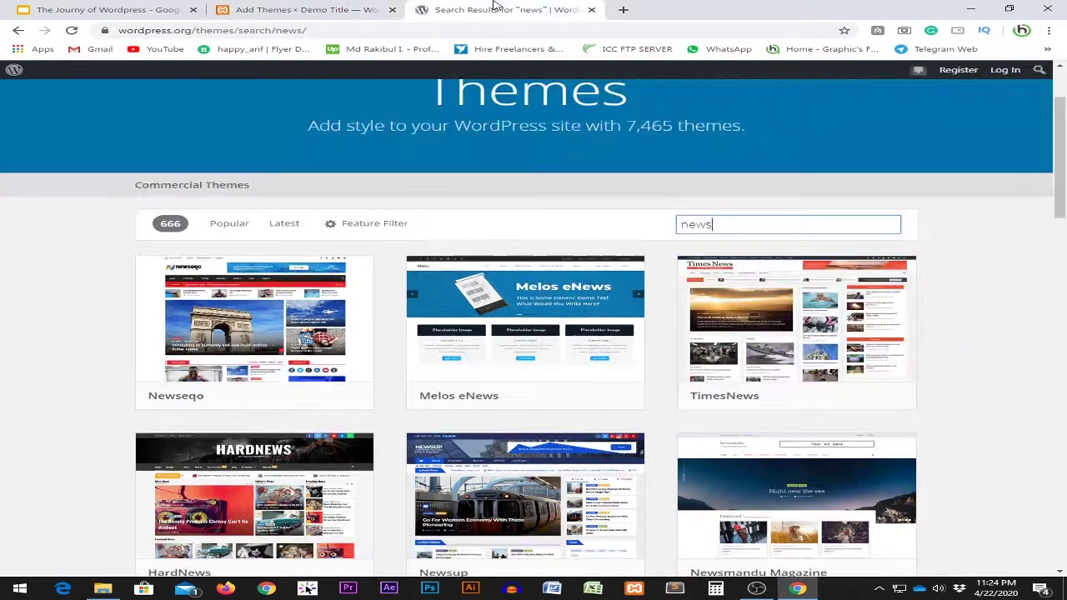
double_click(745, 233)
key(BackSpace)
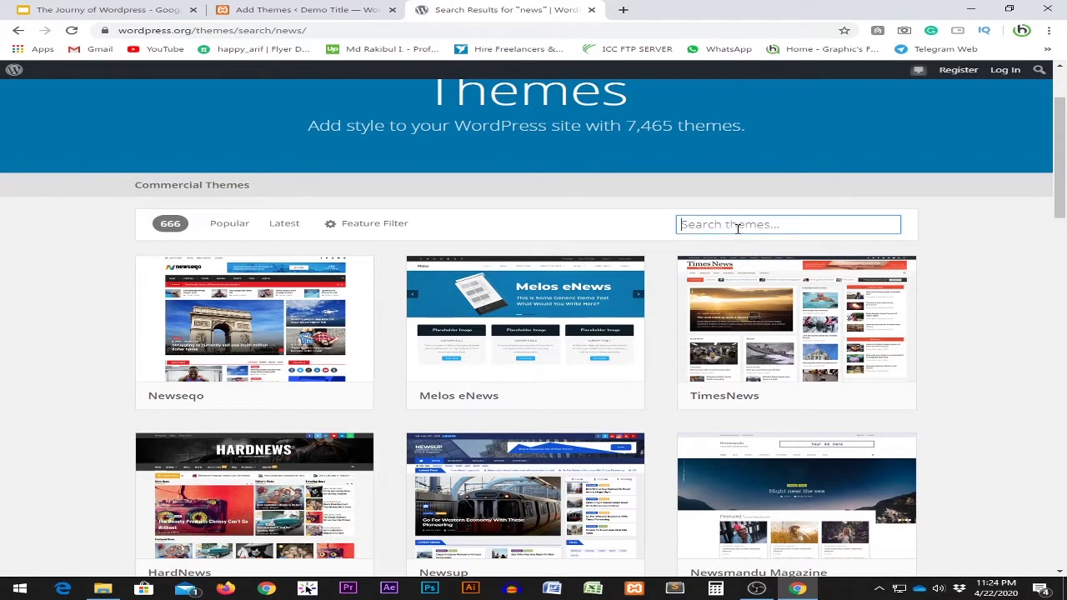
scroll(606, 300, down, 5)
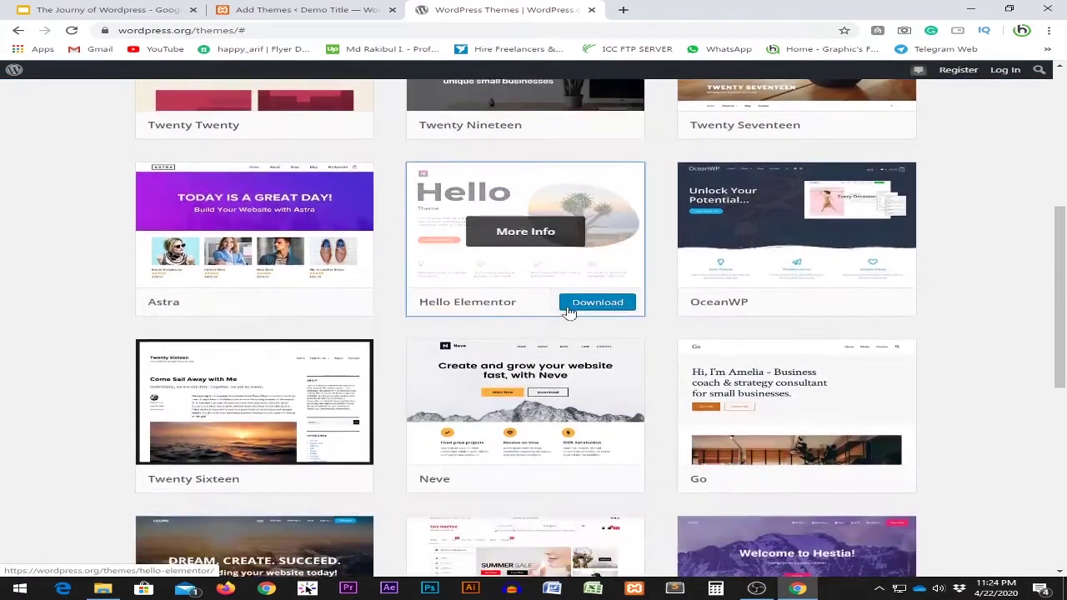
scroll(563, 316, down, 3)
scroll(550, 315, up, 8)
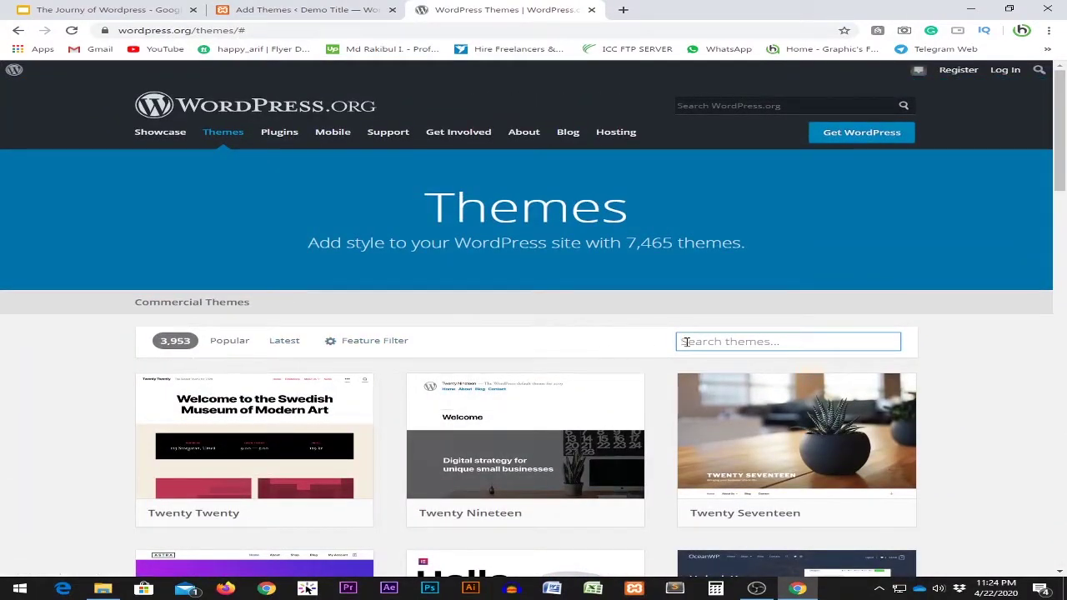
Search the directory for education themes, browse the results, then return to Add Themes.
text(education)
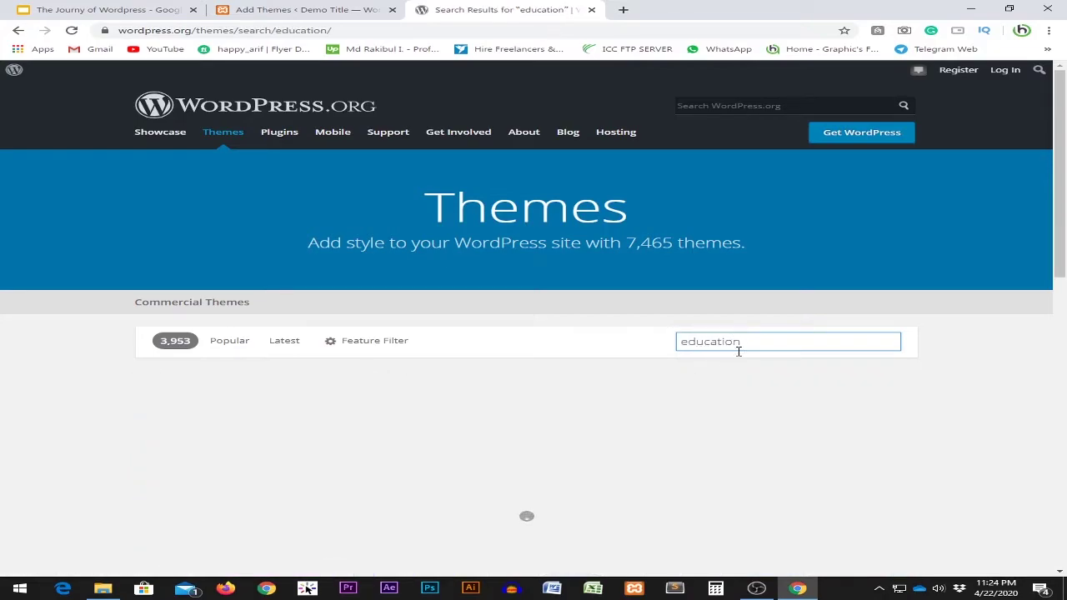
scroll(533, 267, down, 2)
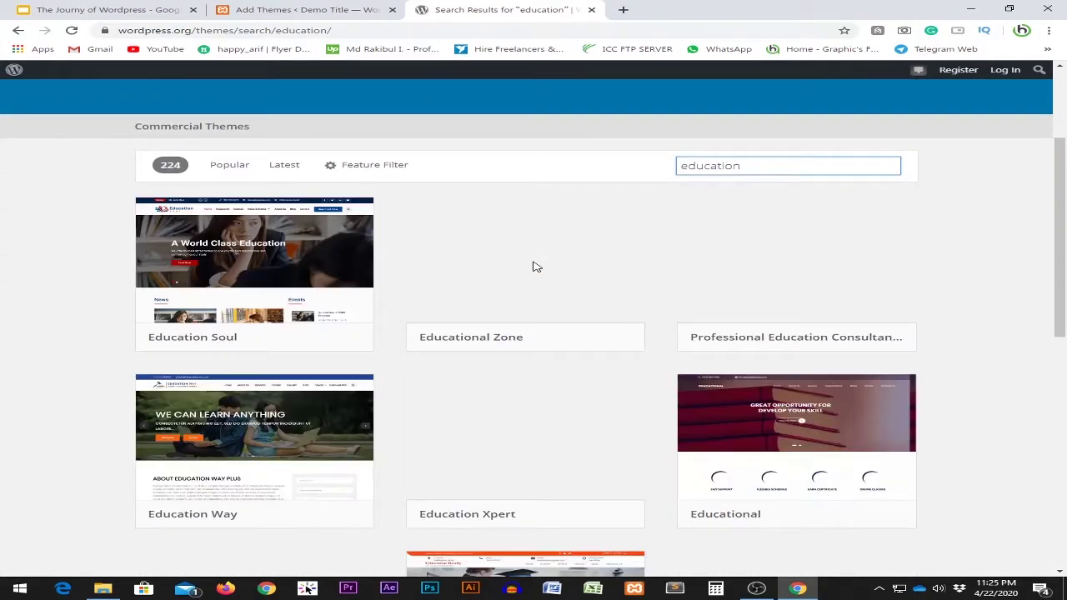
scroll(4, 283, down, 2)
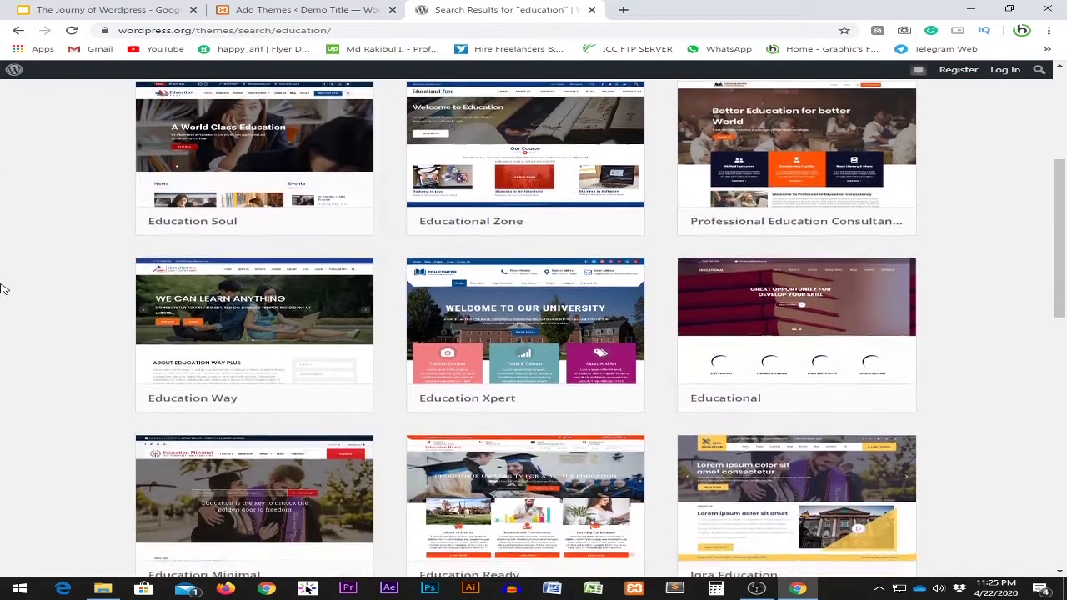
scroll(4, 289, down, 2)
scroll(4, 289, up, 2)
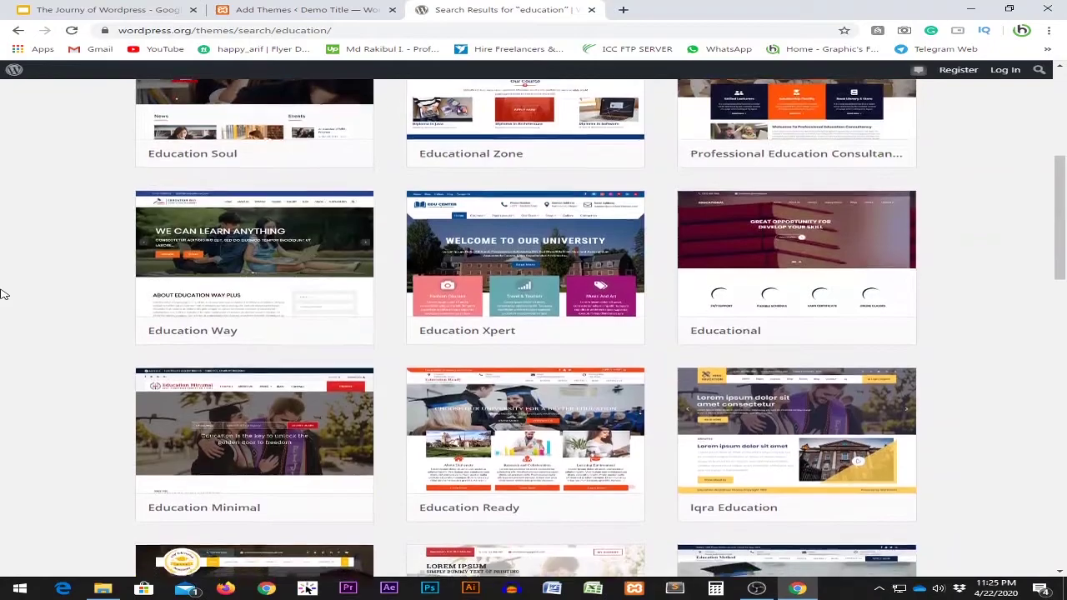
scroll(4, 292, down, 3)
scroll(3, 294, down, 5)
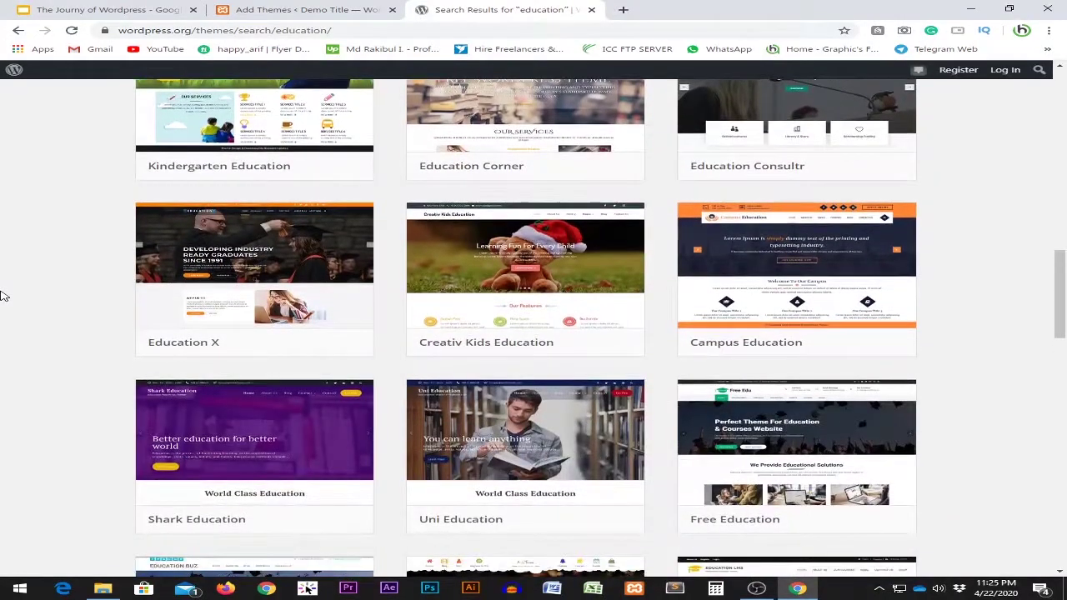
scroll(208, 288, down, 2)
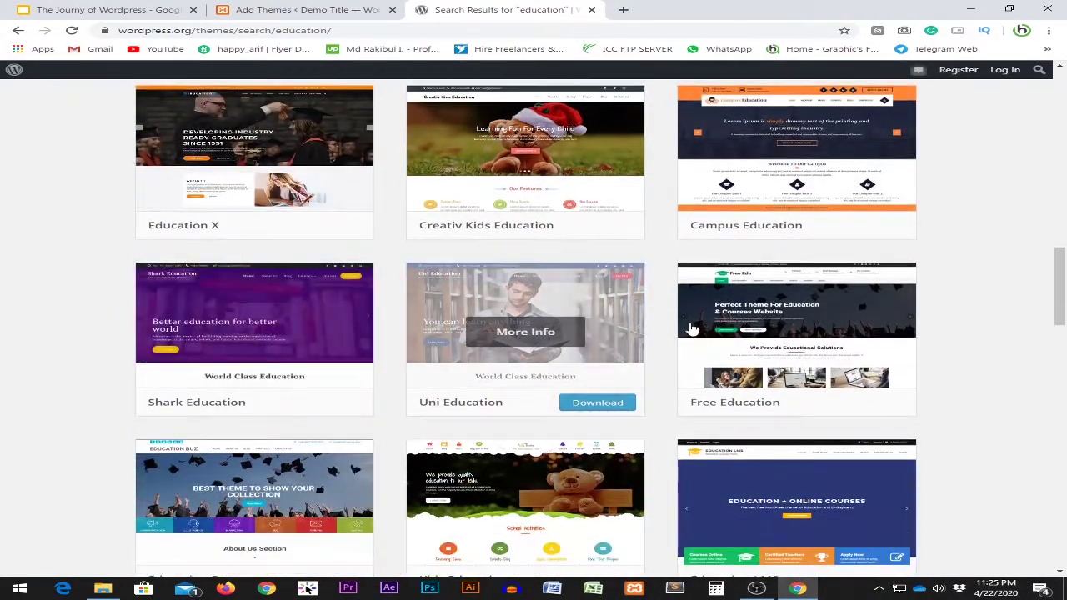
scroll(667, 337, down, 2)
scroll(258, 329, down, 2)
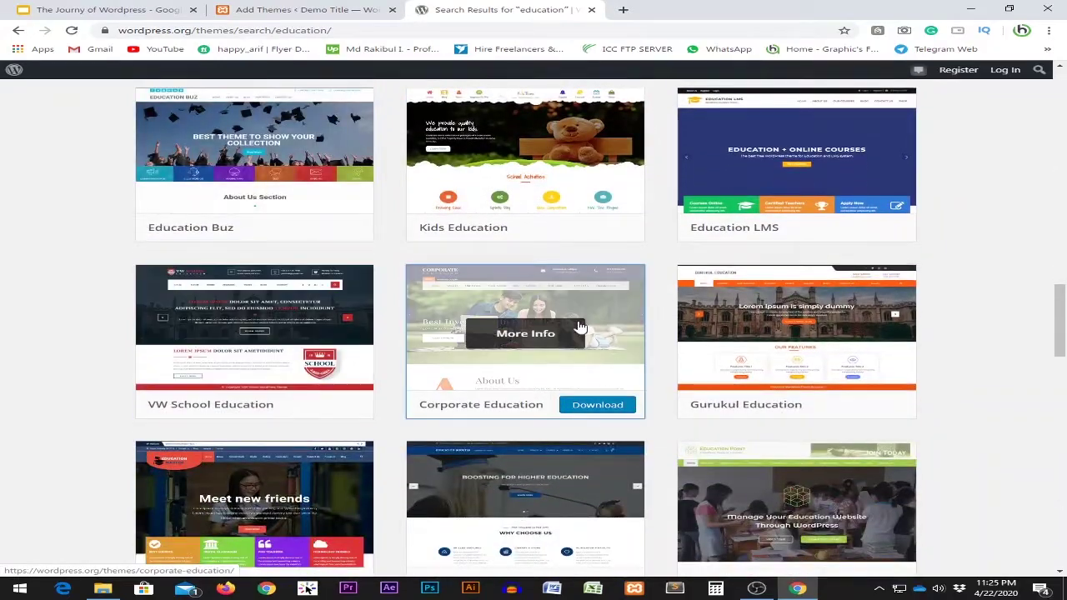
scroll(657, 334, down, 2)
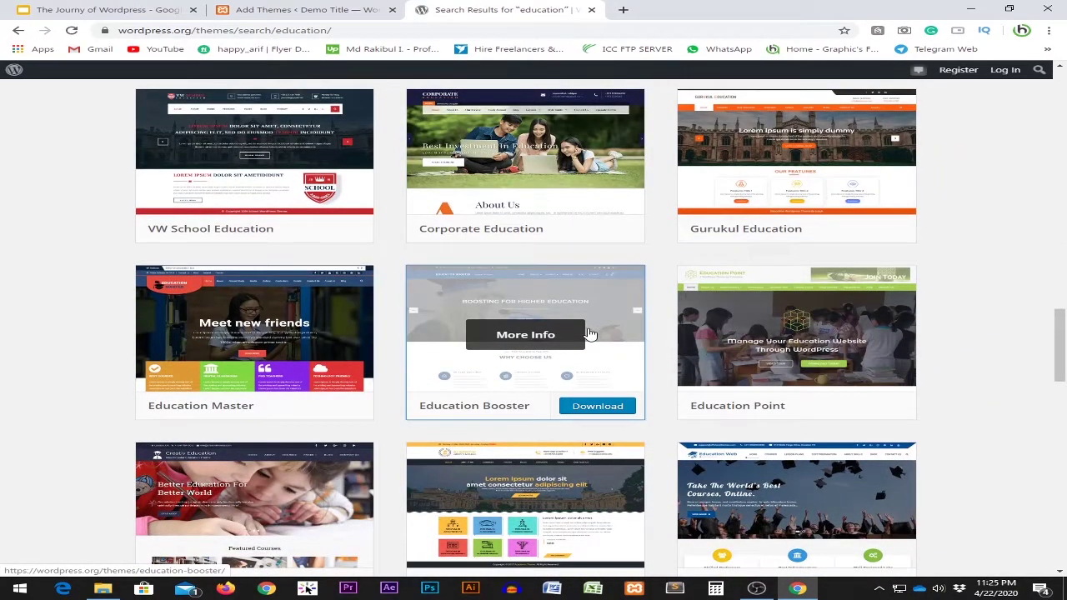
scroll(546, 338, up, 2)
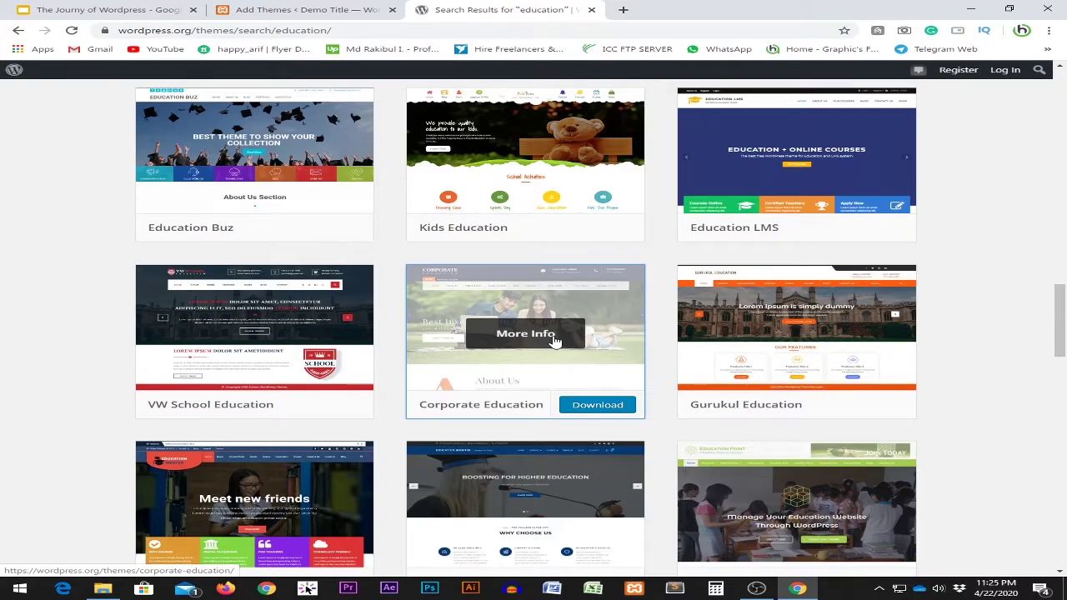
scroll(553, 340, down, 7)
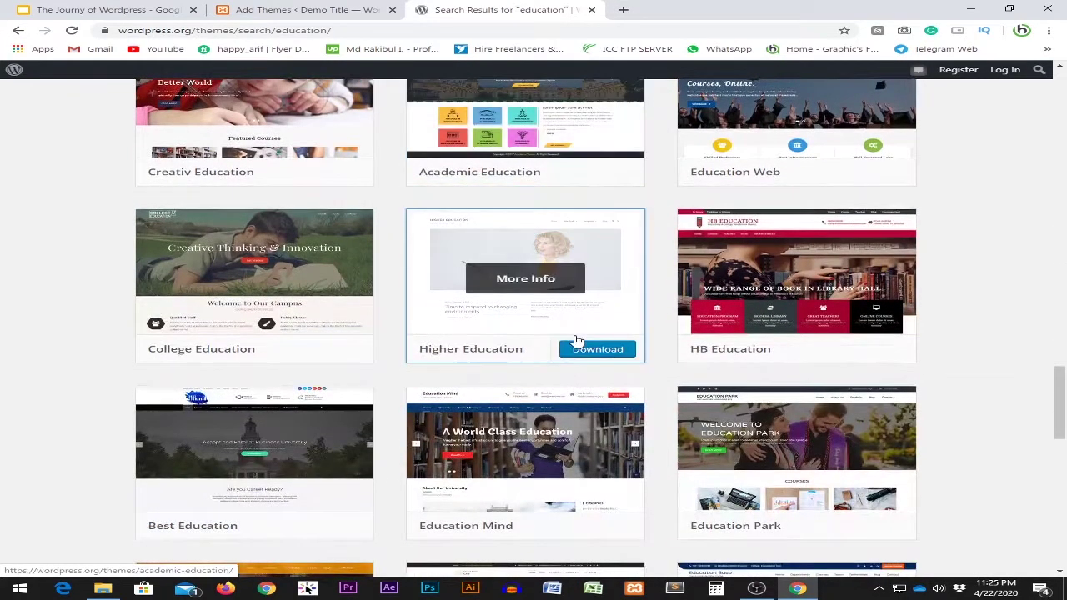
scroll(1024, 381, down, 3)
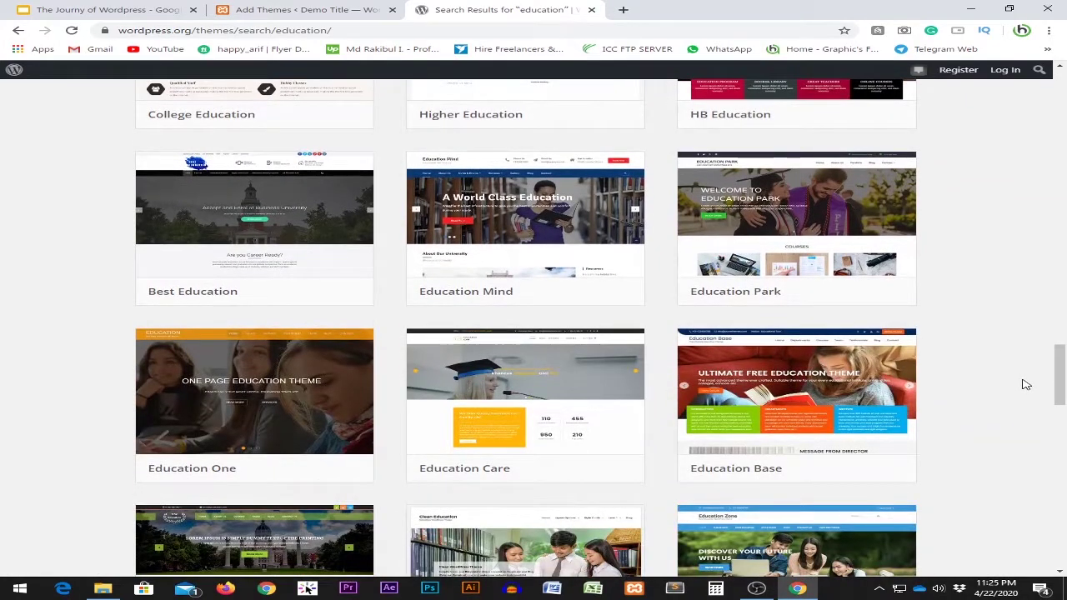
scroll(1026, 385, down, 2)
scroll(1026, 383, down, 3)
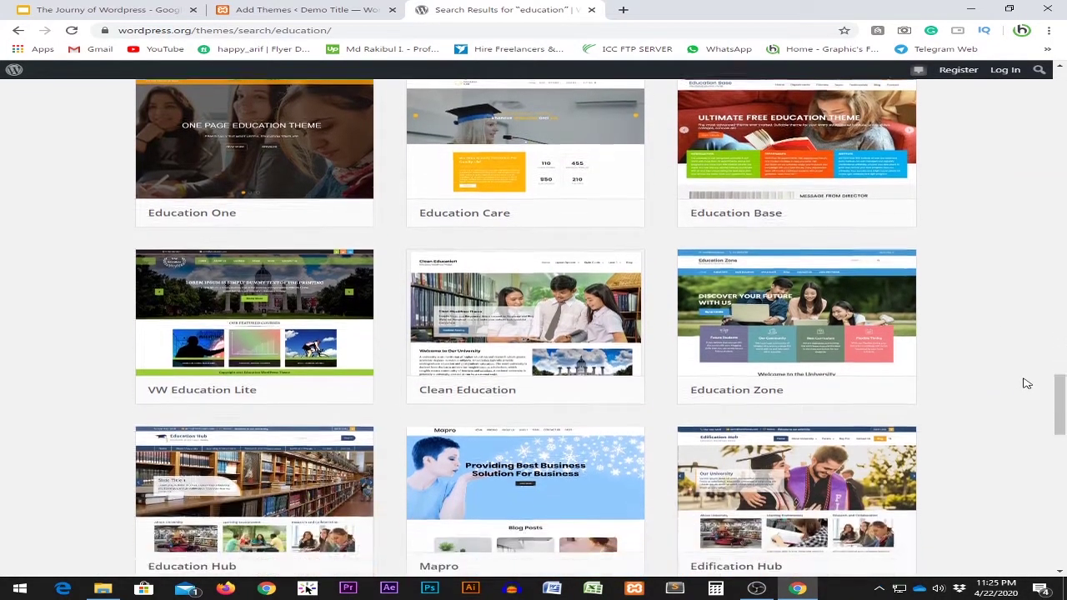
click(327, 9)
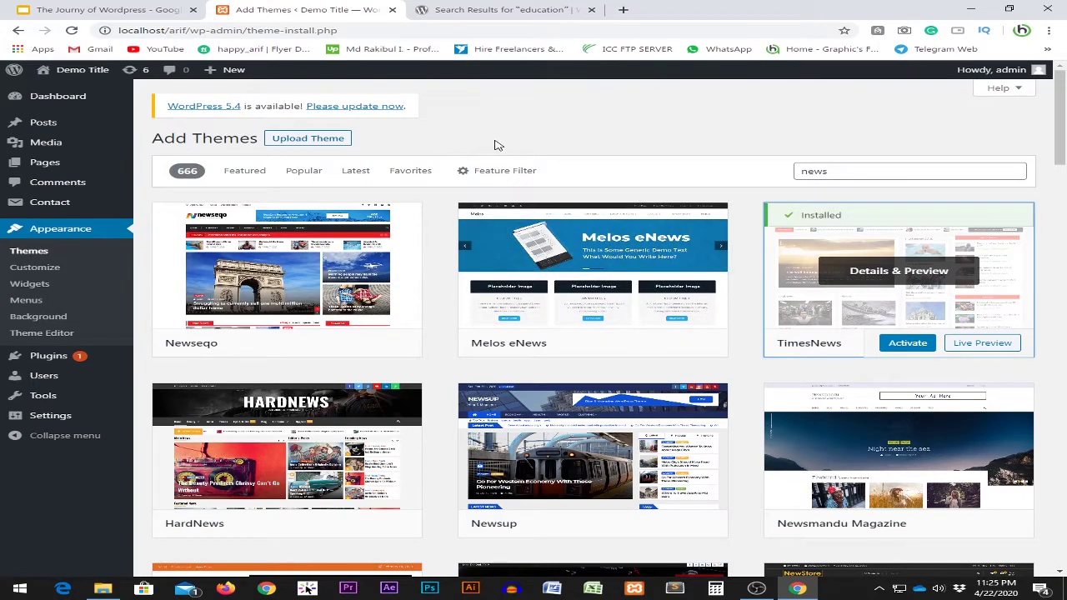
Activate TimesNews and begin installing the recommended One Click Demo Import plugin.
click(898, 344)
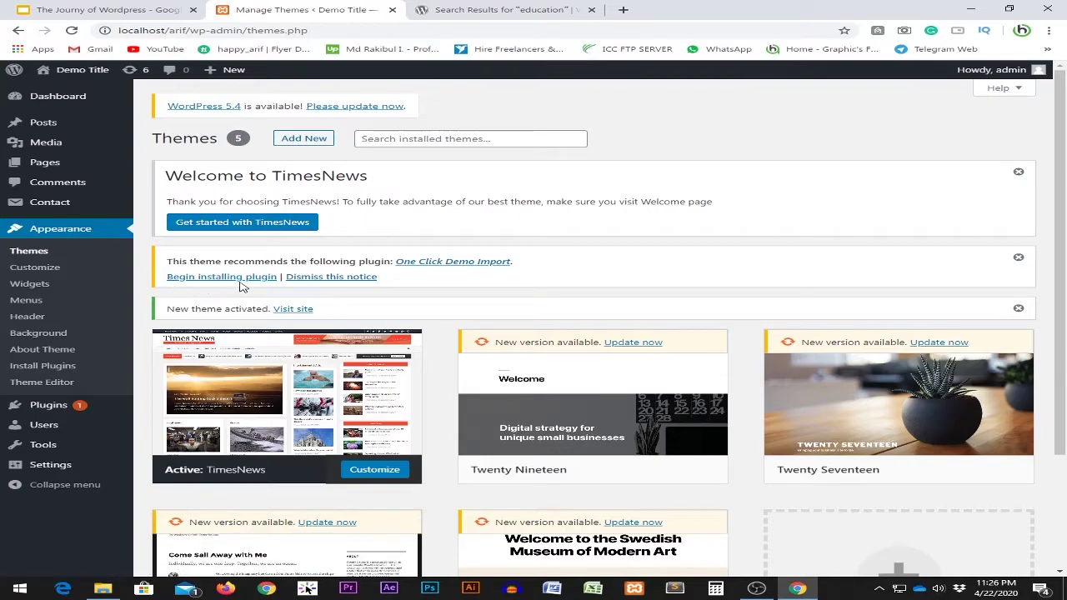
click(240, 278)
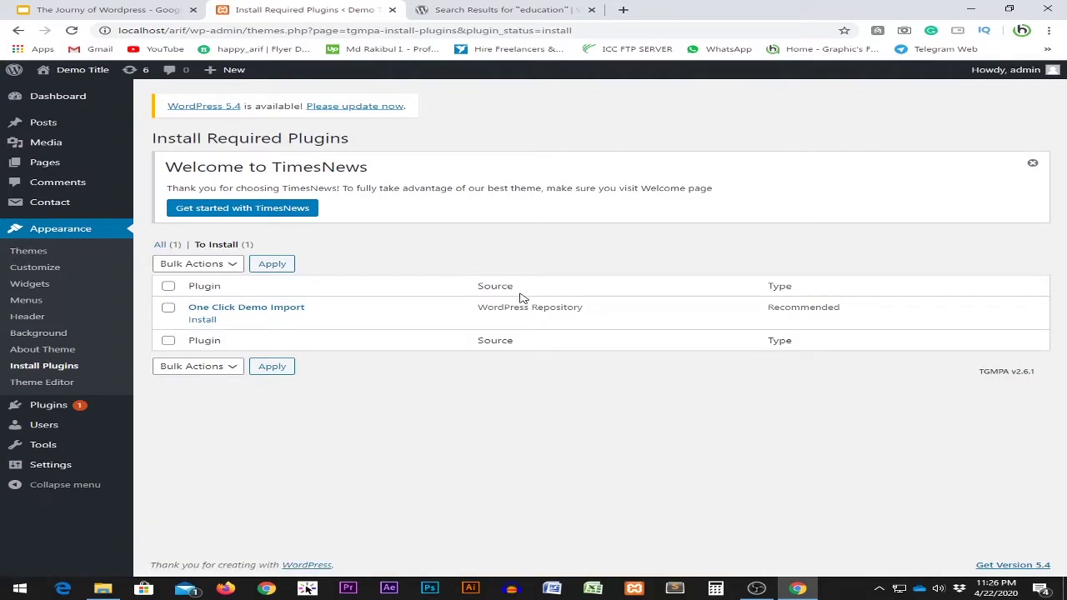
Install the One Click Demo Import plugin from the TimesNews required plugins list and activate it.
click(167, 285)
click(207, 321)
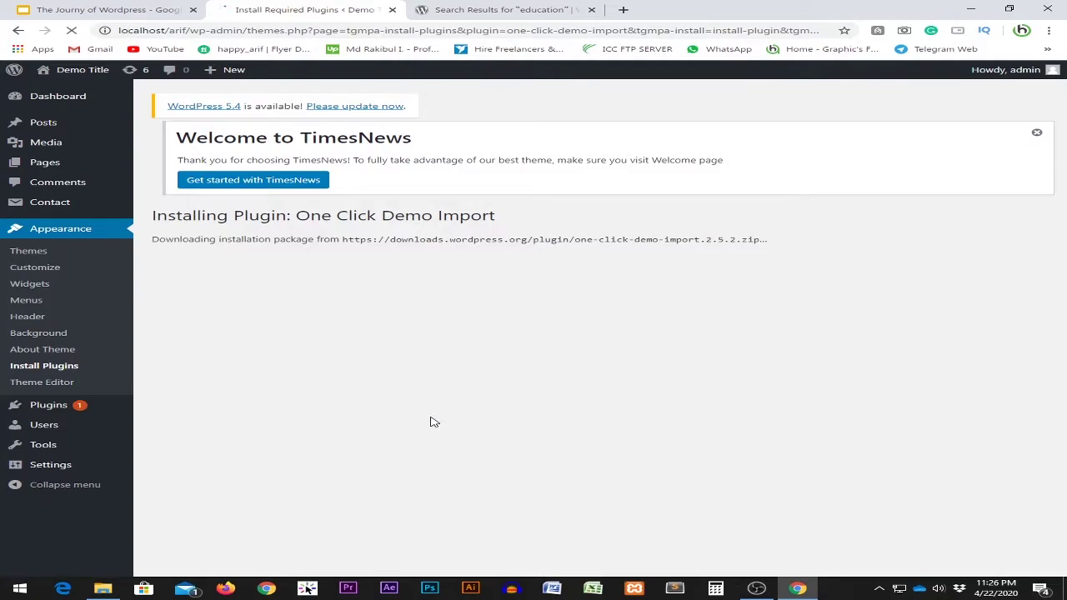
drag(153, 217, 245, 218)
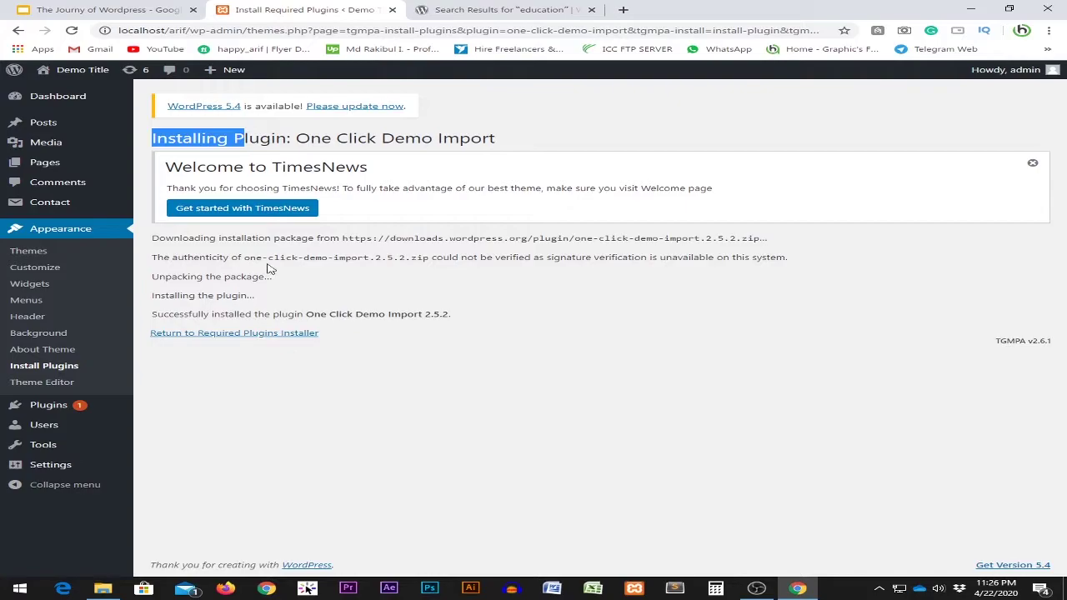
click(296, 337)
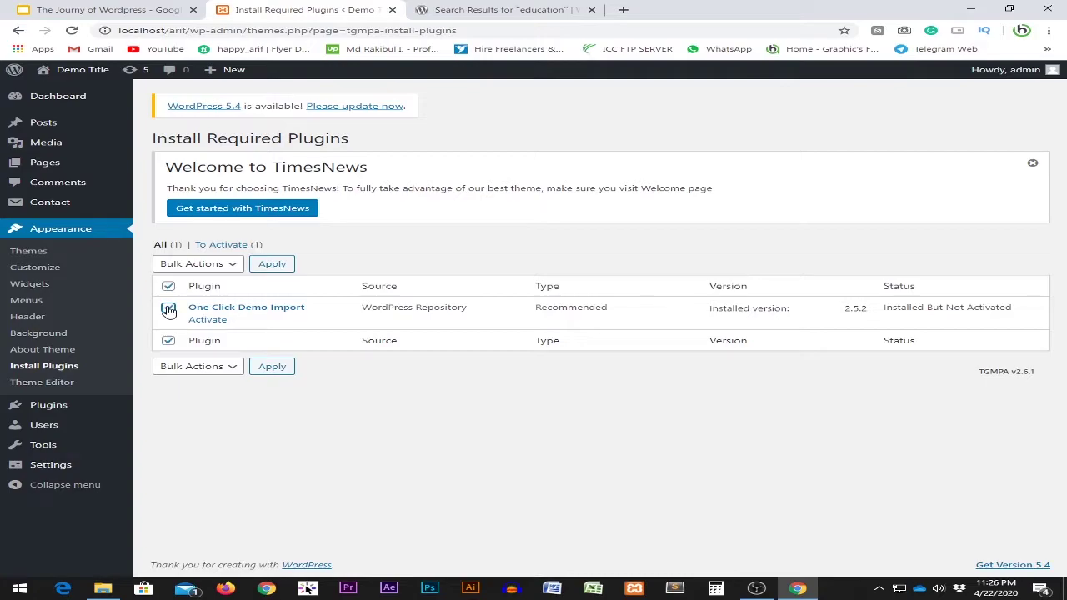
click(204, 321)
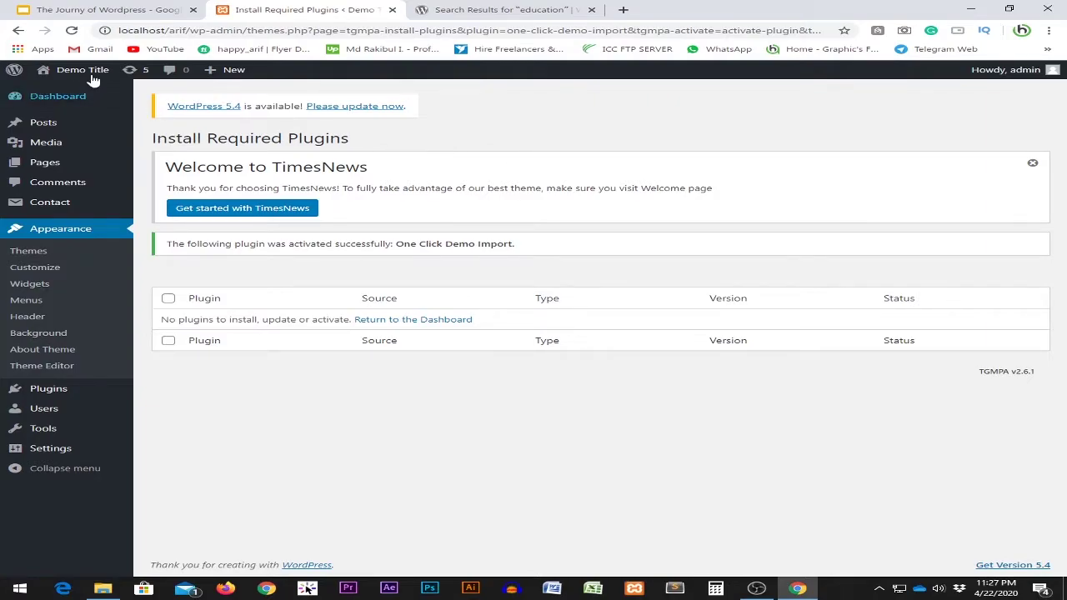
Preview the Demo Title front page in a new tab, then return to the plugin installer tab.
mouse_move(79, 74)
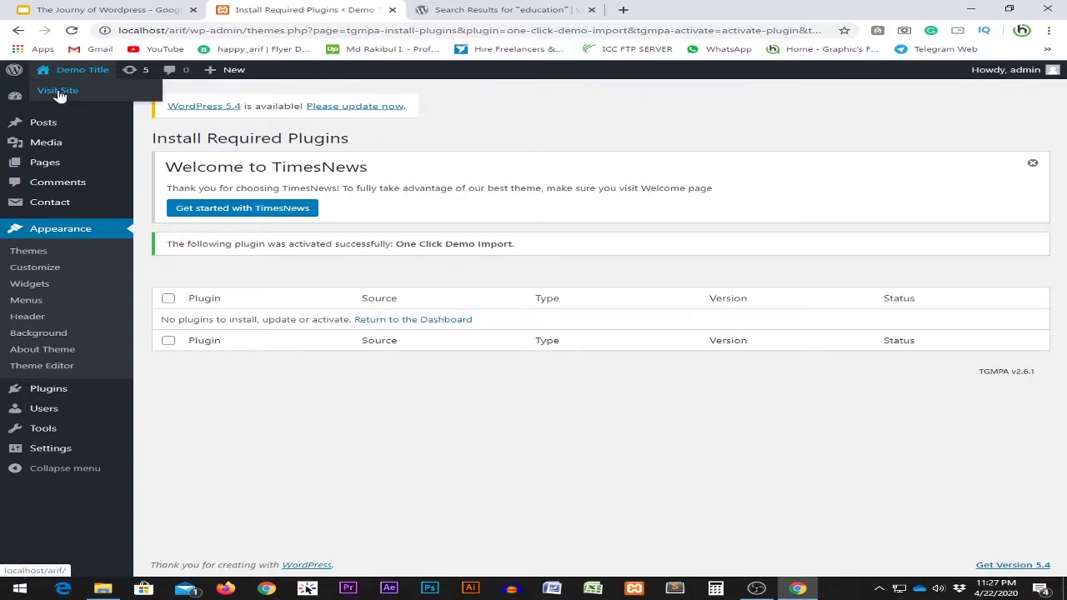
right_click(68, 96)
click(109, 100)
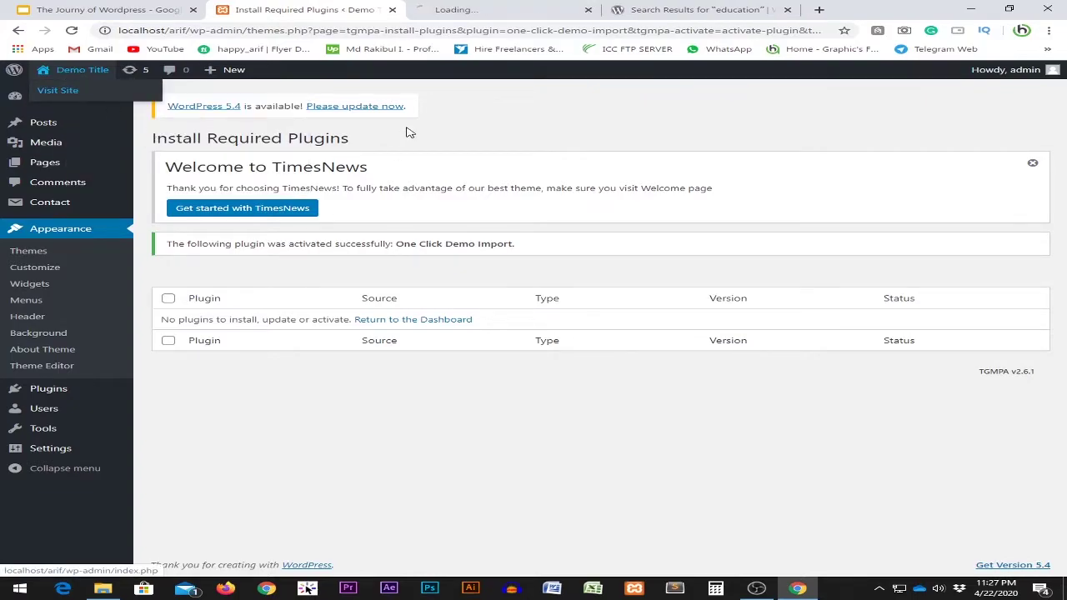
key(ctrl+Tab)
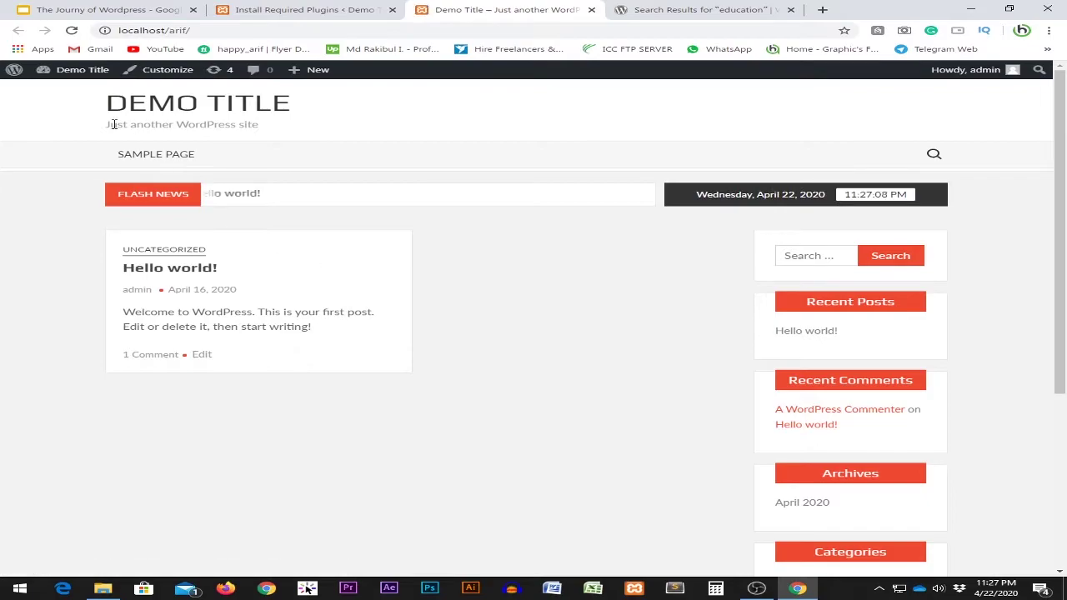
scroll(487, 292, down, 1)
scroll(488, 293, down, 5)
scroll(479, 296, up, 6)
scroll(471, 321, down, 5)
scroll(472, 320, up, 5)
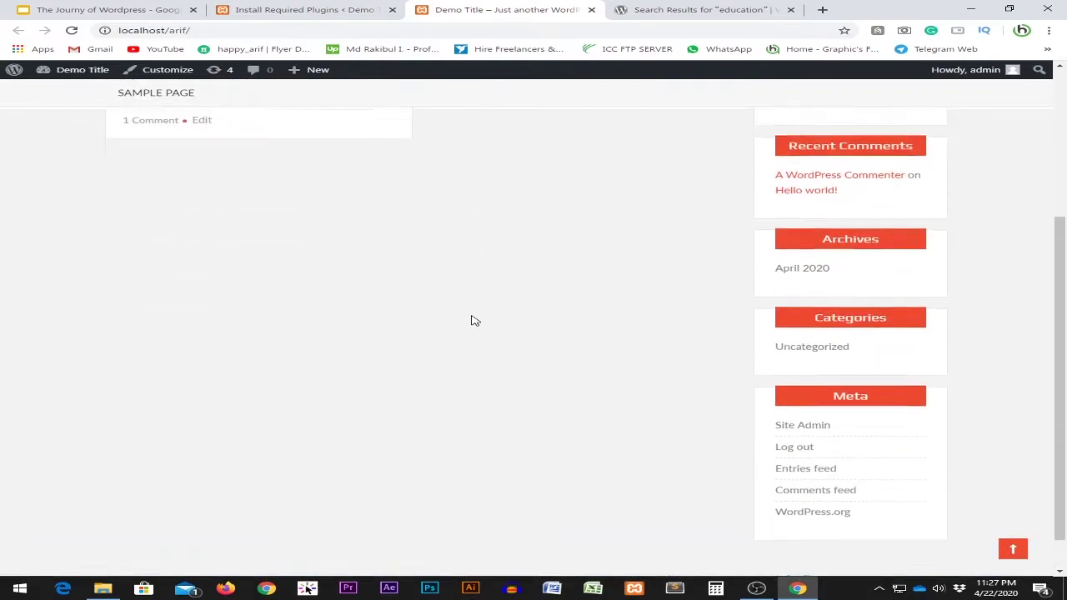
scroll(492, 296, up, 1)
click(340, 10)
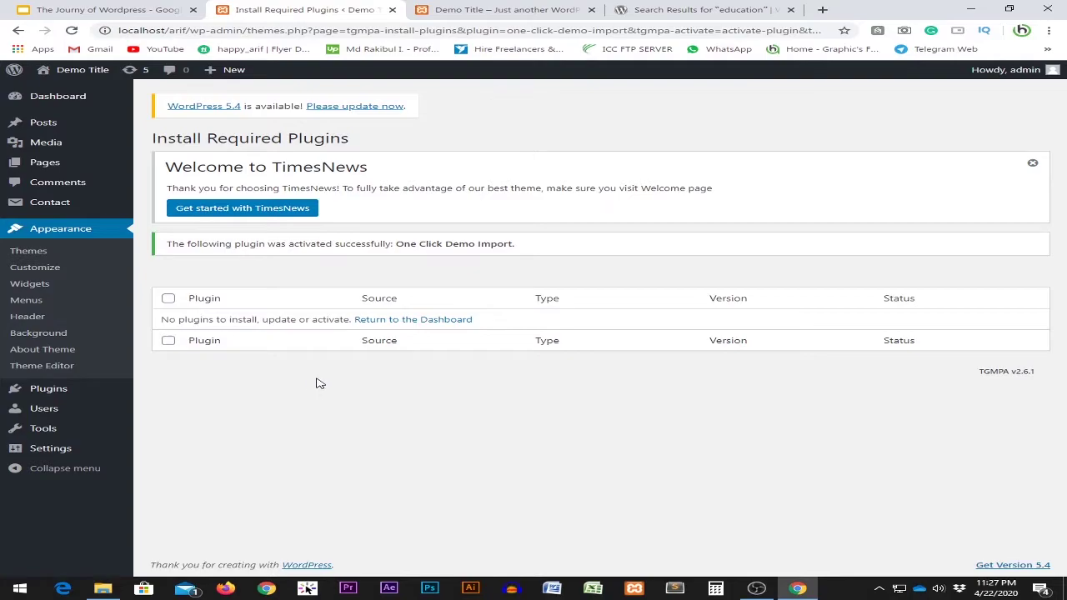
Open Theme Details for the active TimesNews theme from Appearance > Themes.
double_click(448, 245)
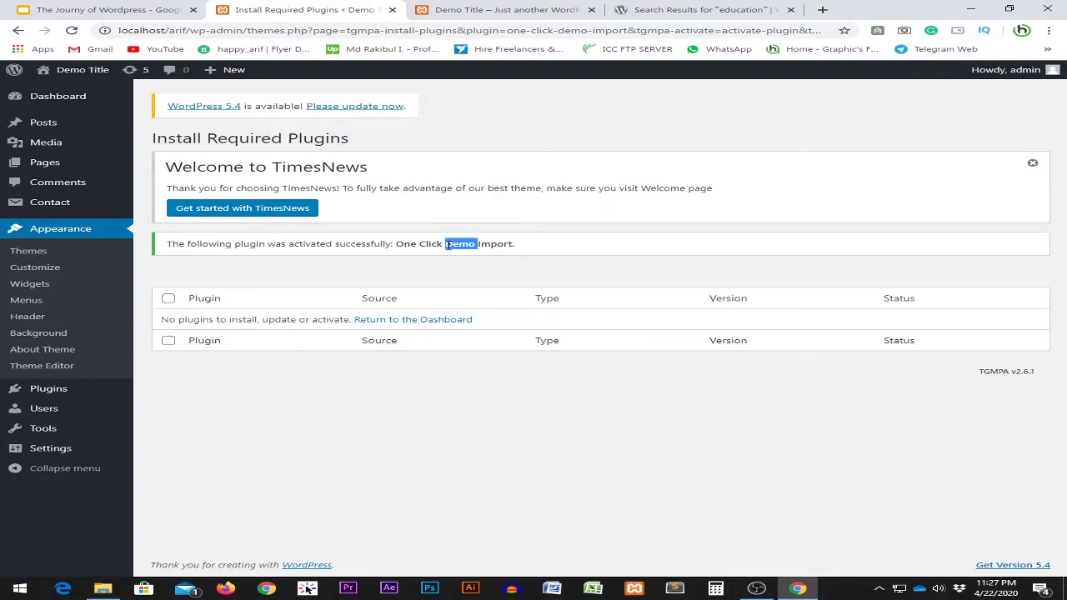
click(72, 233)
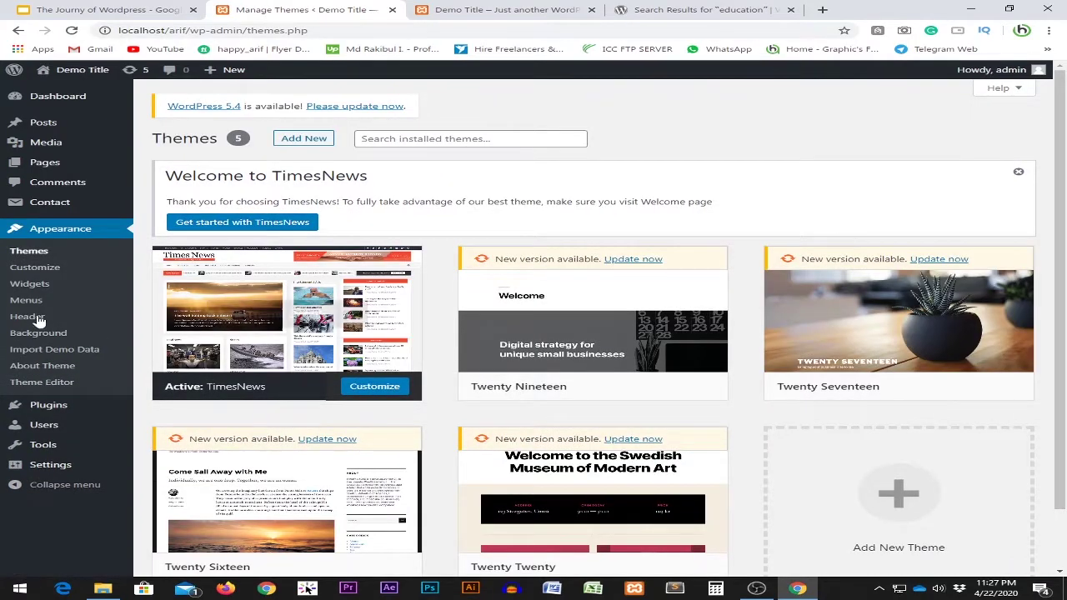
click(267, 374)
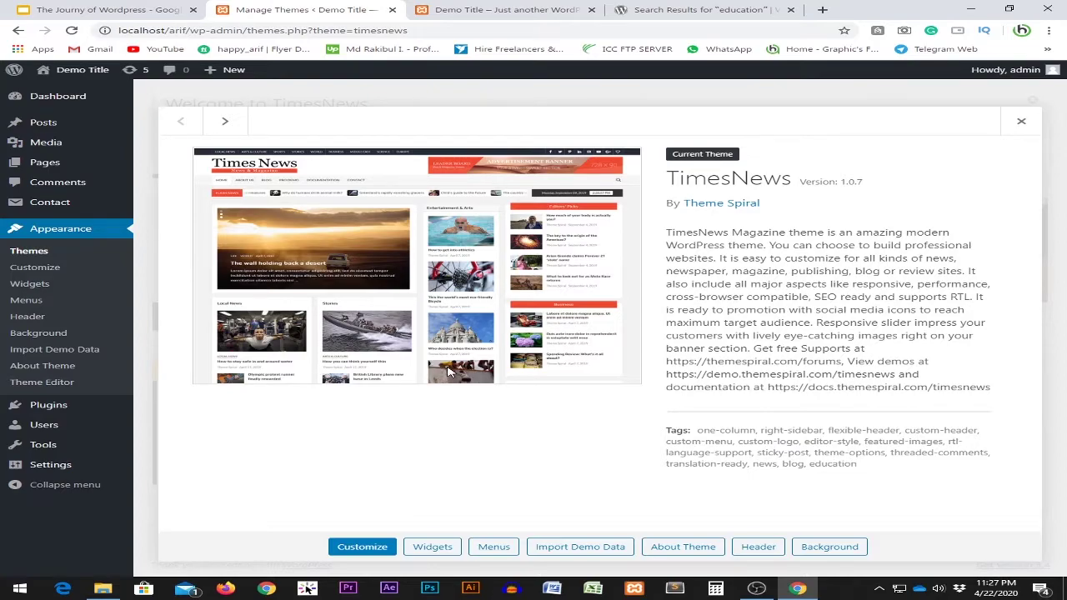
click(1020, 121)
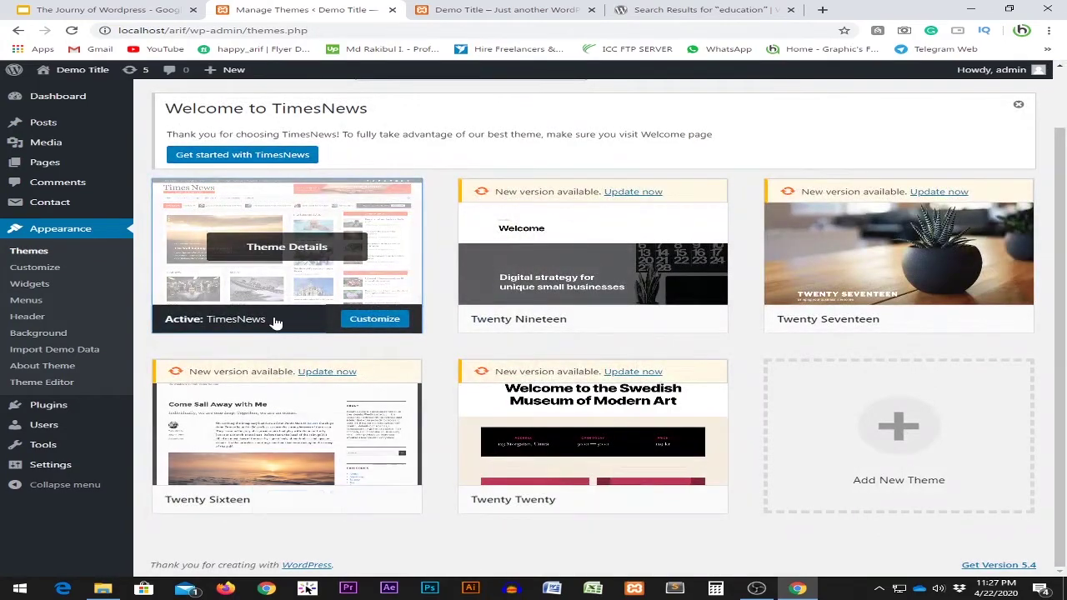
click(310, 255)
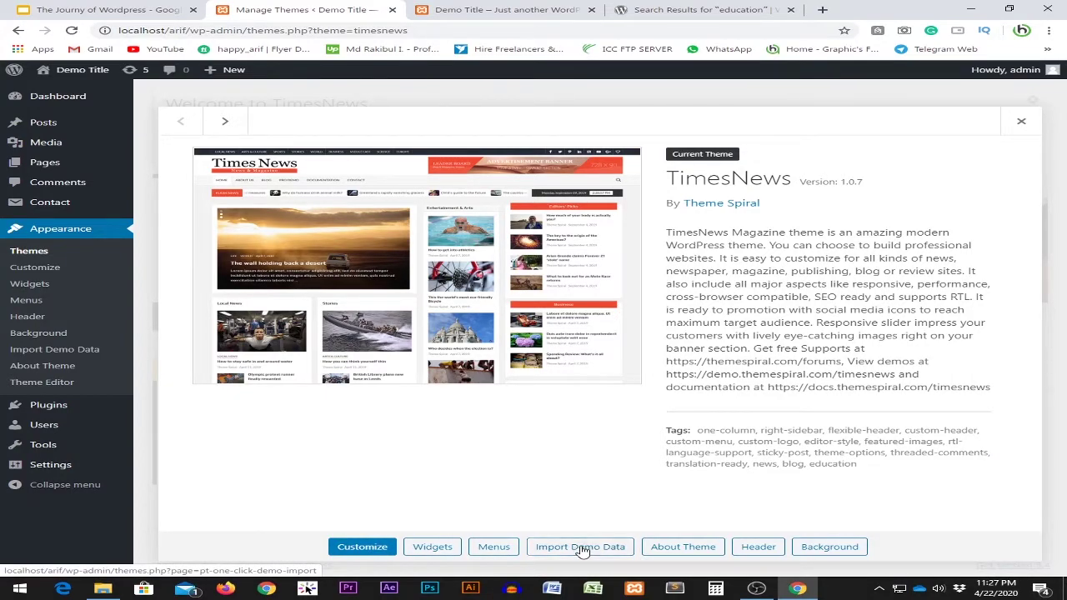
click(597, 556)
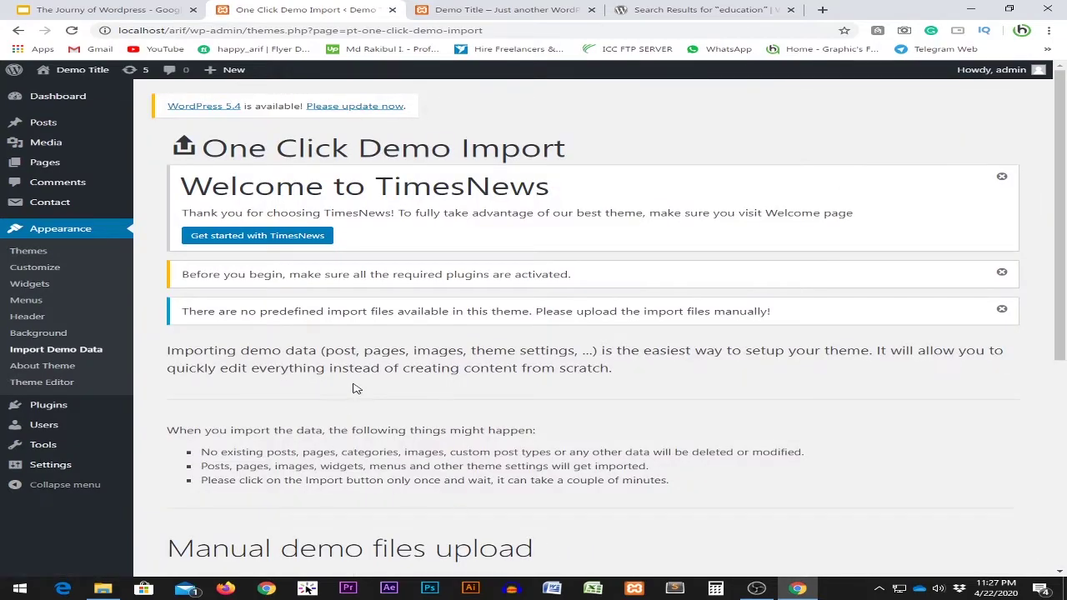
scroll(354, 350, down, 3)
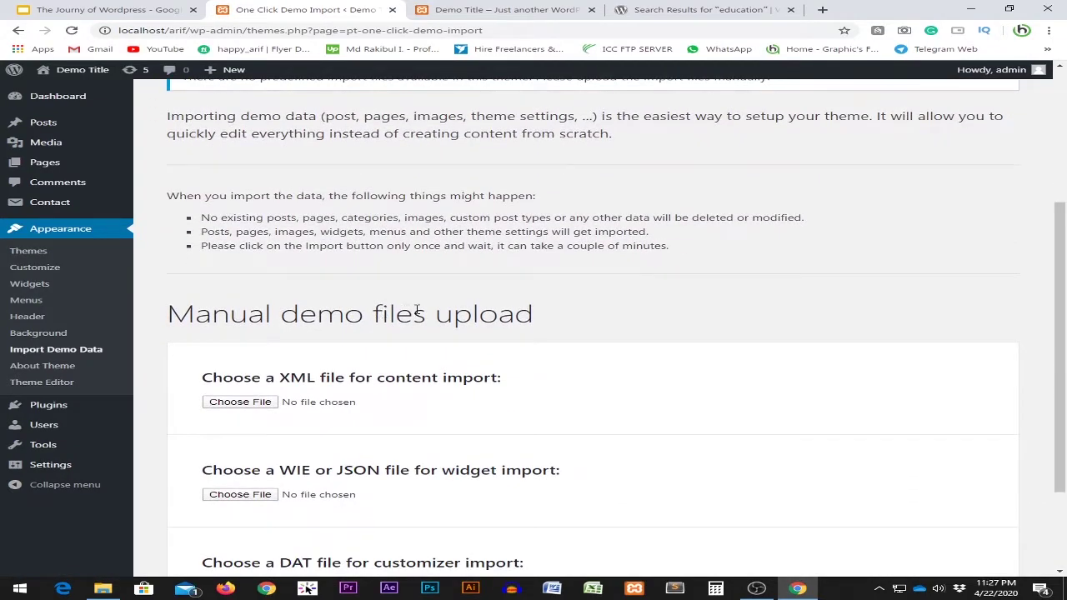
scroll(421, 317, down, 2)
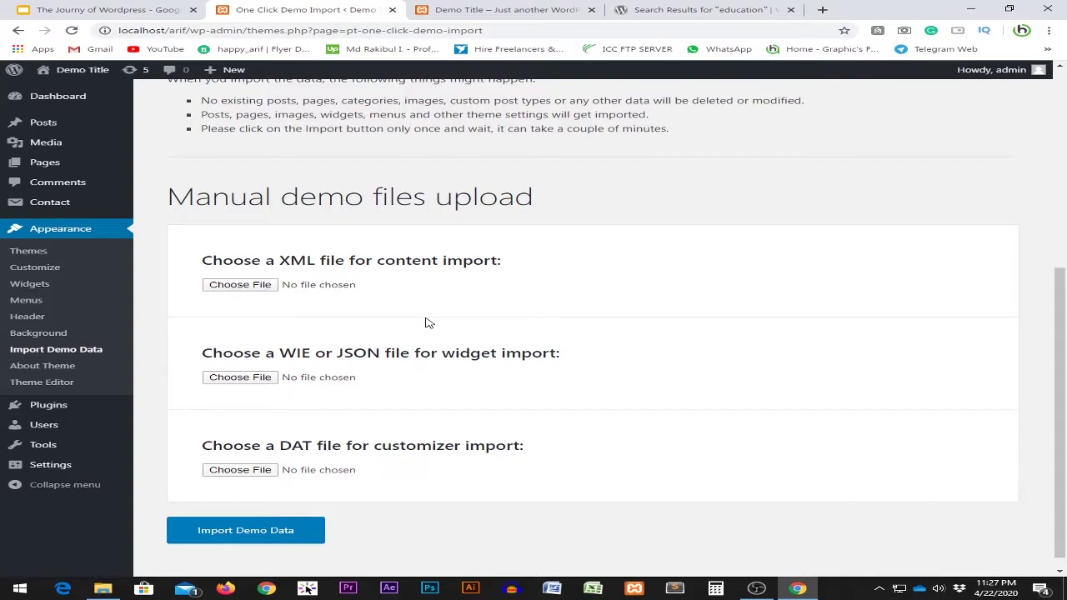
drag(193, 197, 503, 199)
drag(572, 202, 167, 202)
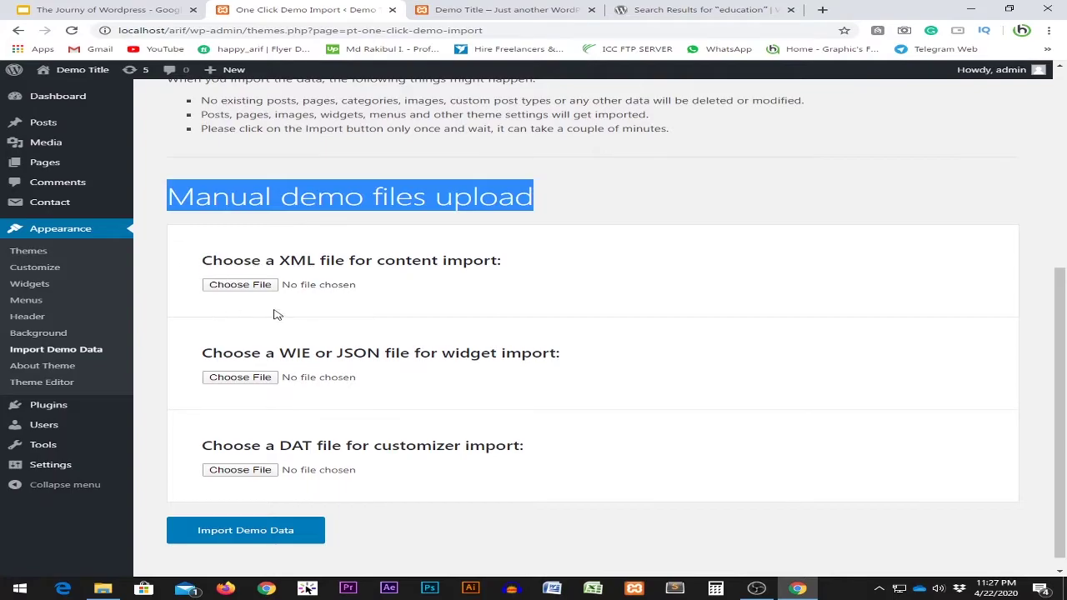
scroll(375, 380, up, 2)
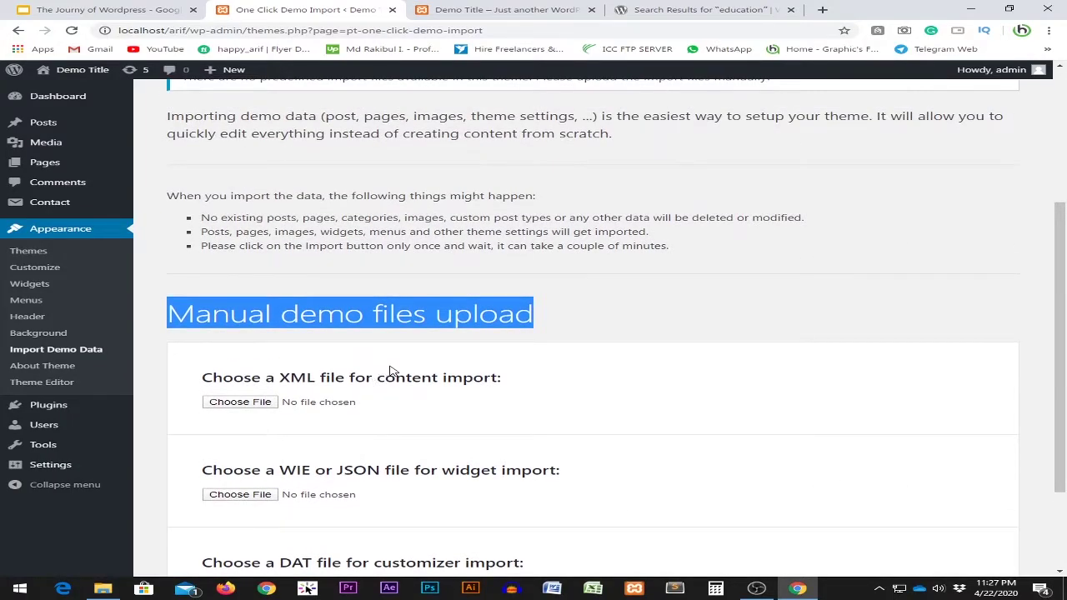
scroll(383, 380, down, 2)
scroll(434, 404, up, 5)
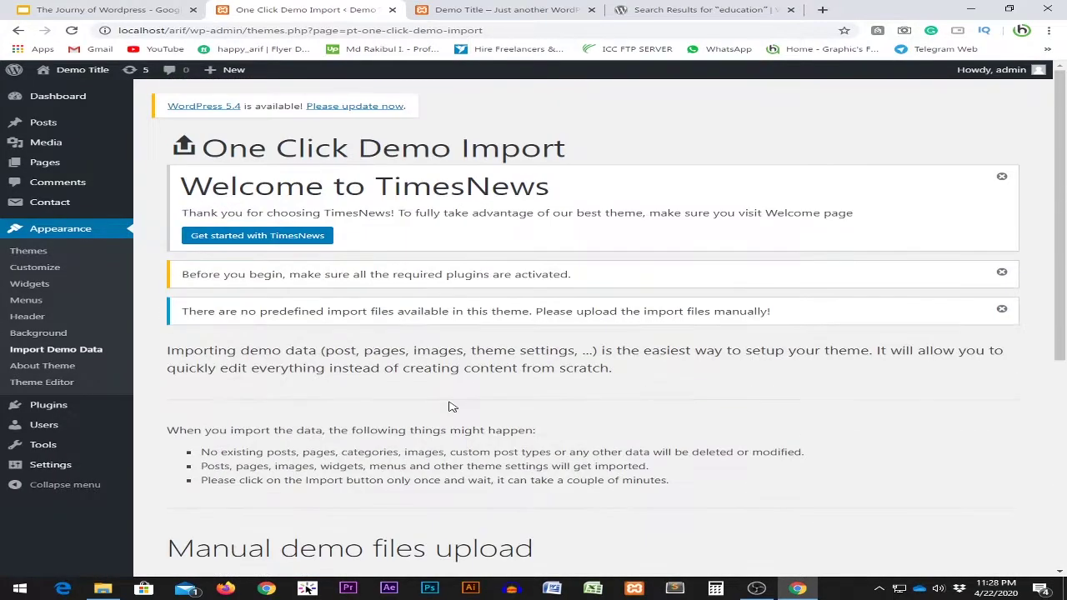
scroll(400, 400, down, 5)
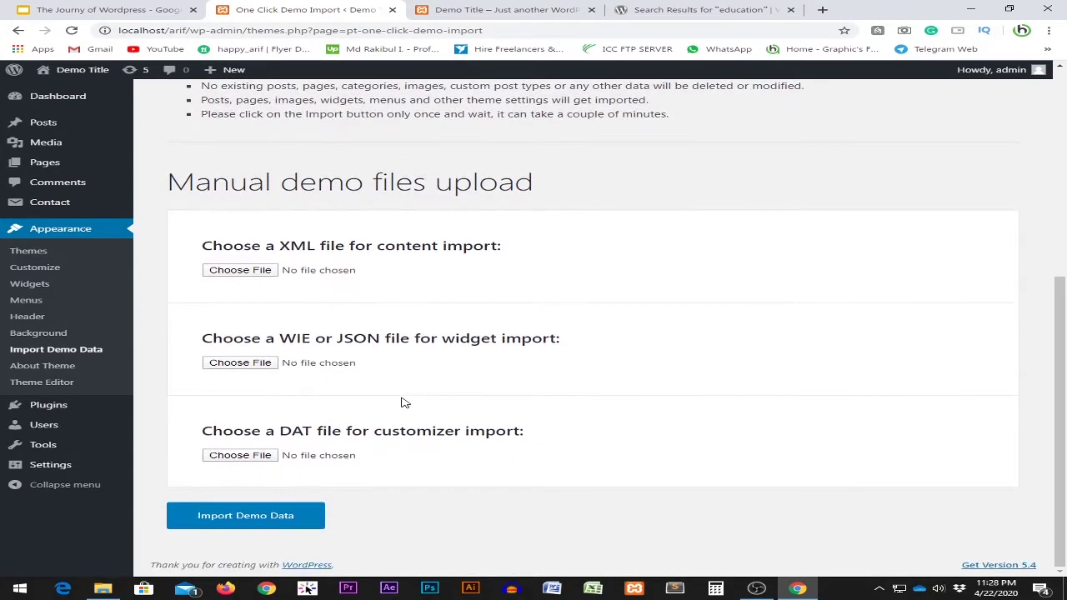
click(328, 275)
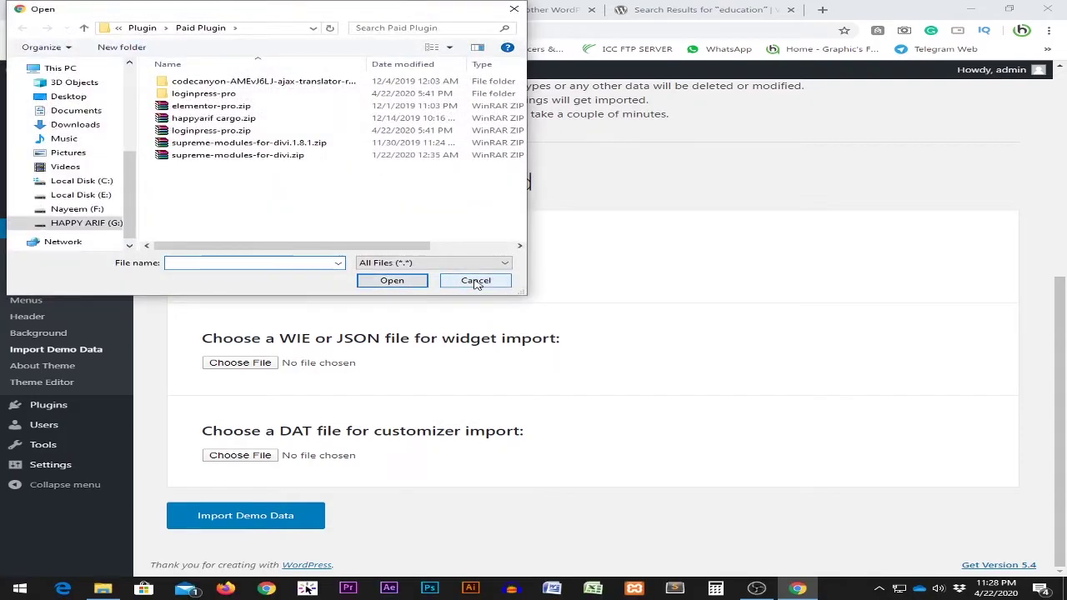
click(475, 281)
scroll(374, 377, up, 5)
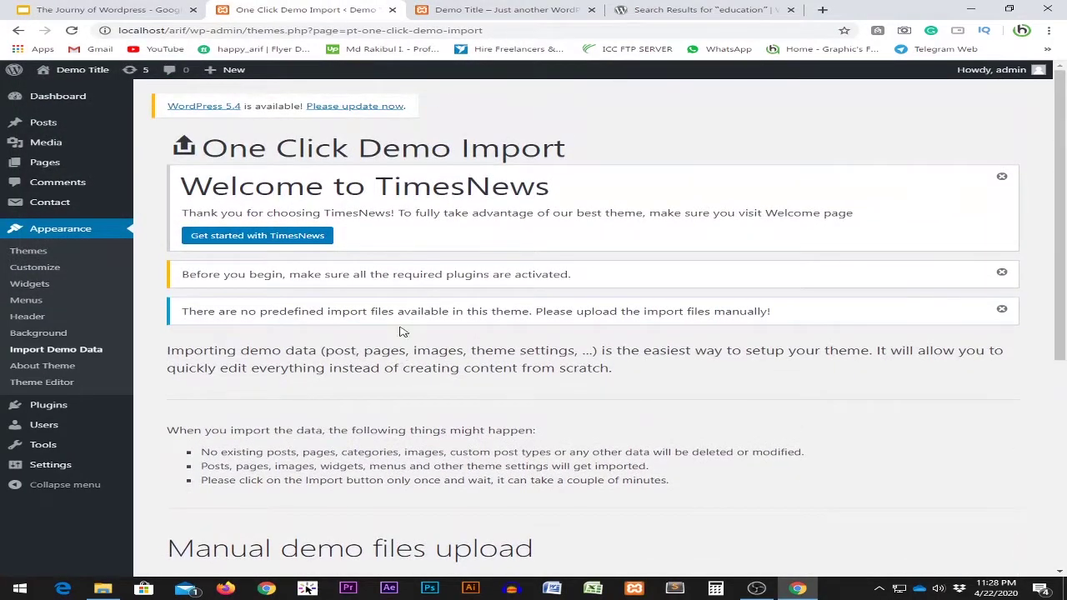
Open the TimesNews About page and read its Demo Importer instructions.
click(265, 237)
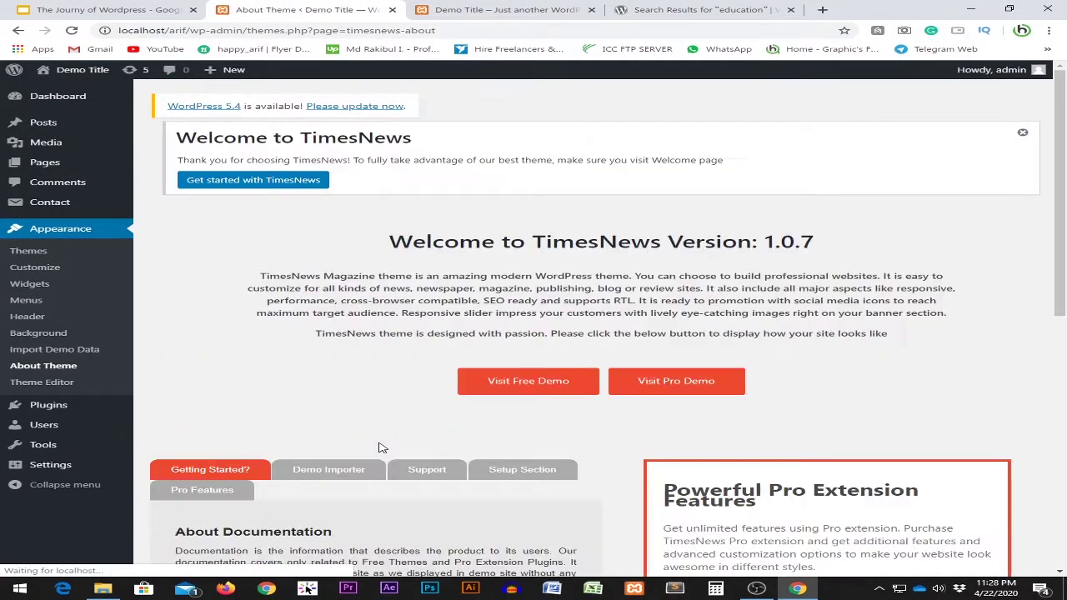
scroll(354, 421, down, 6)
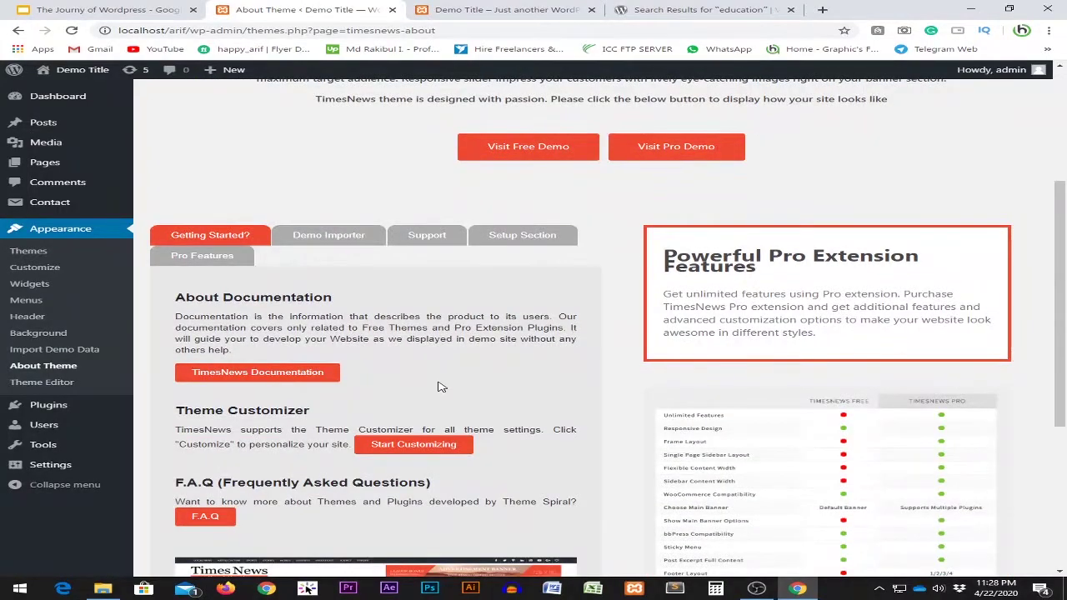
scroll(359, 398, down, 1)
scroll(684, 442, up, 3)
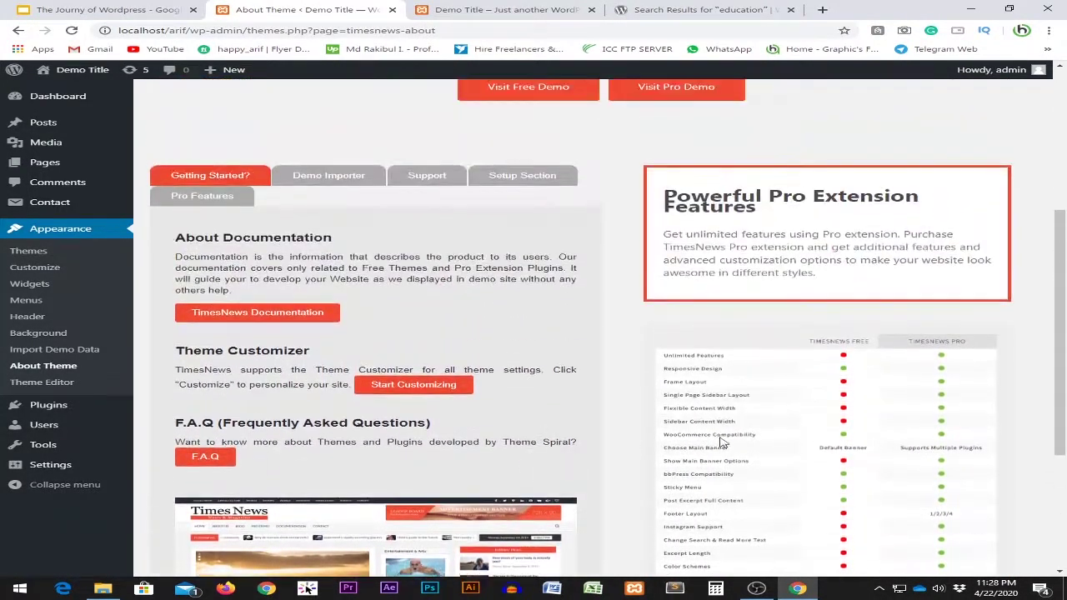
click(332, 178)
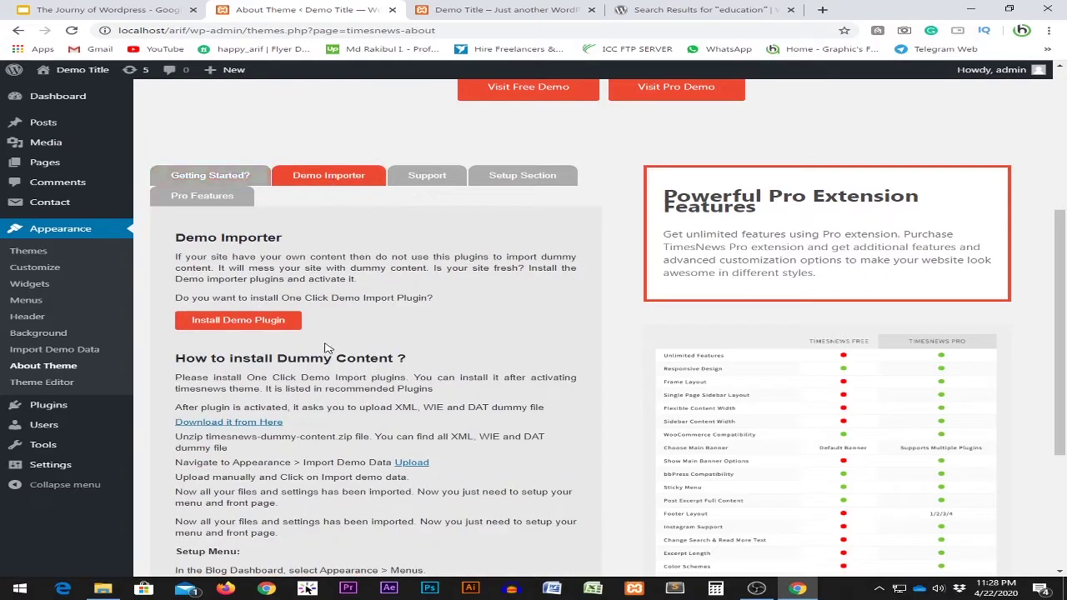
scroll(394, 325, down, 2)
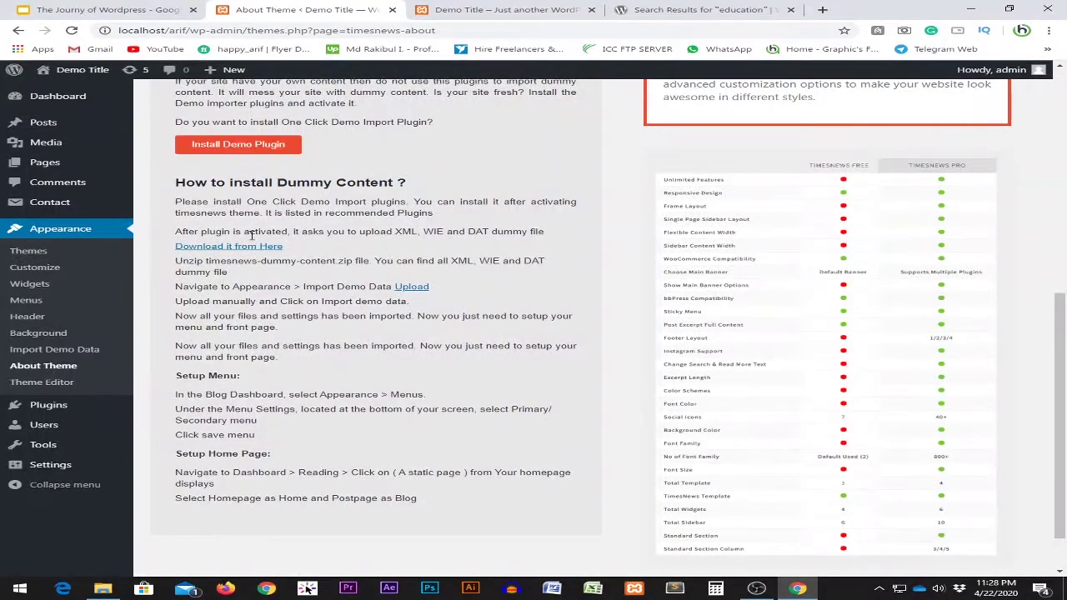
drag(176, 232, 310, 242)
click(327, 236)
drag(424, 232, 583, 240)
click(456, 235)
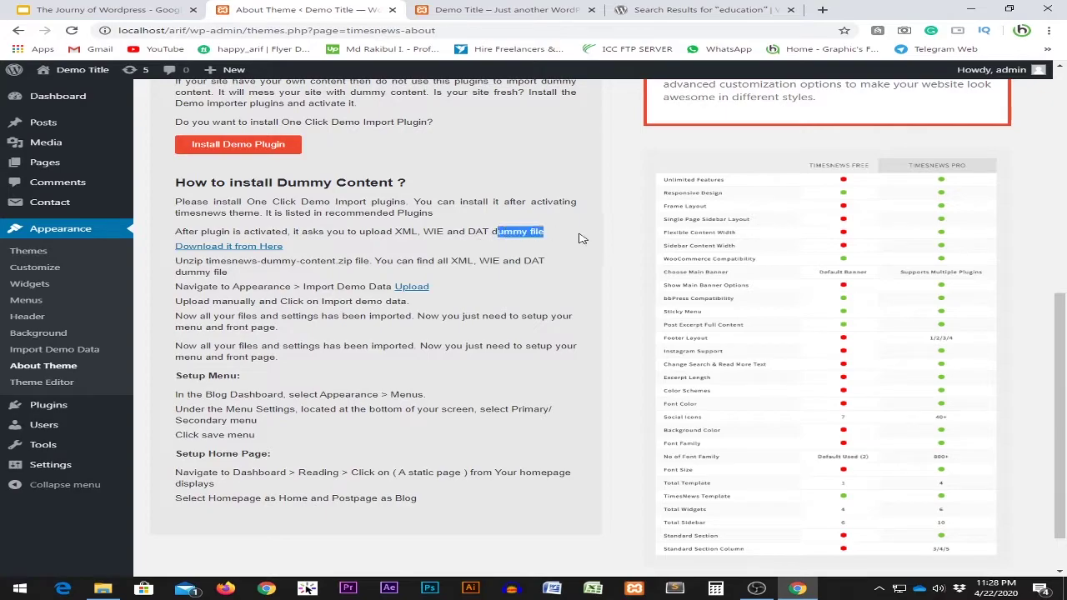
click(405, 251)
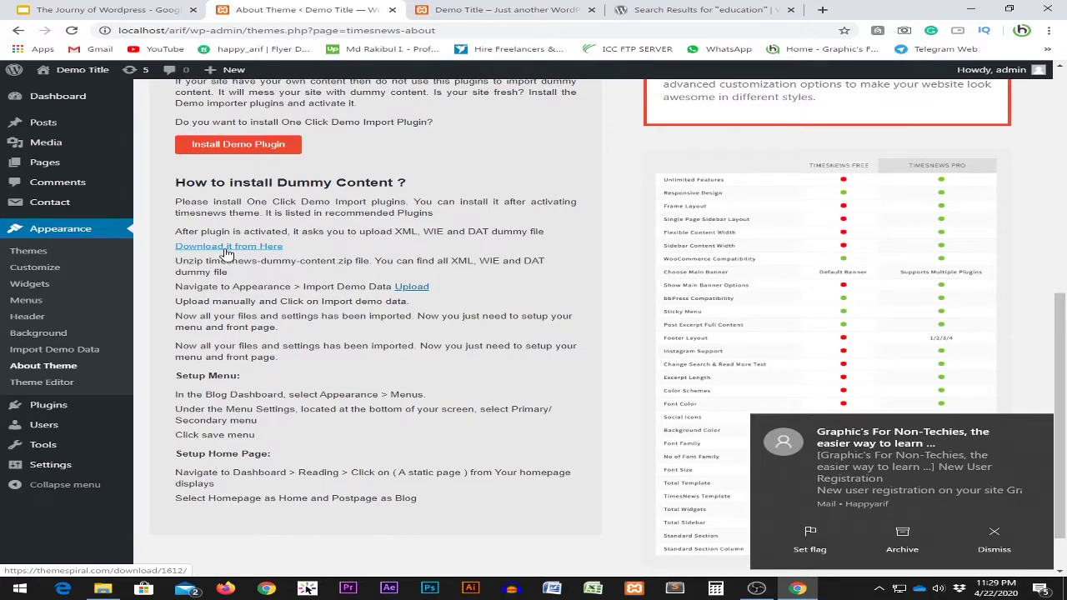
Download the TimesNews demo files package and go back to Appearance > Import Demo Data.
scroll(248, 328, up, 1)
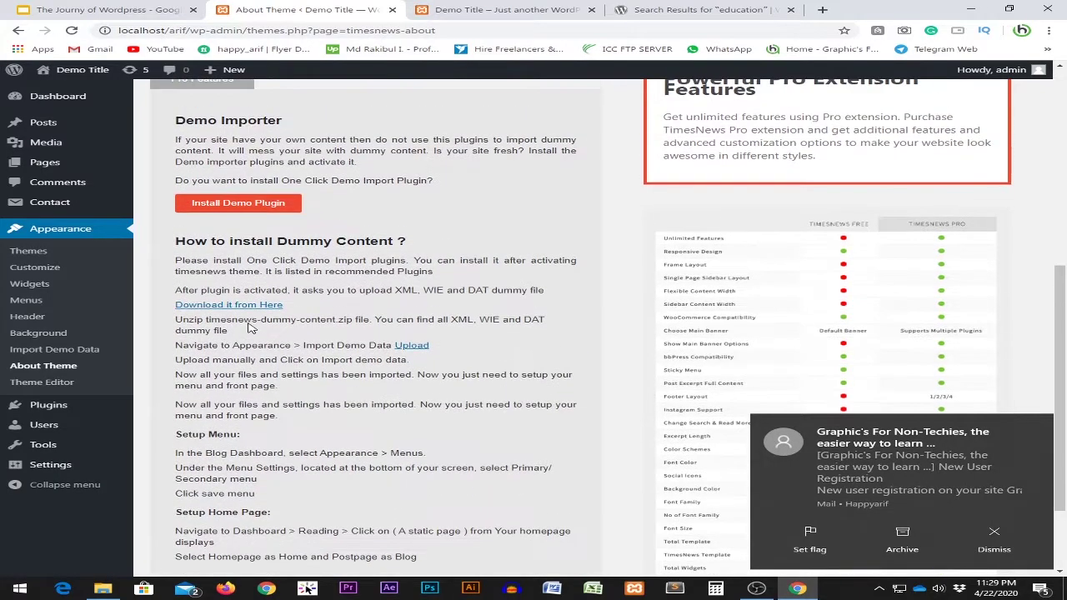
scroll(265, 350, down, 1)
click(235, 248)
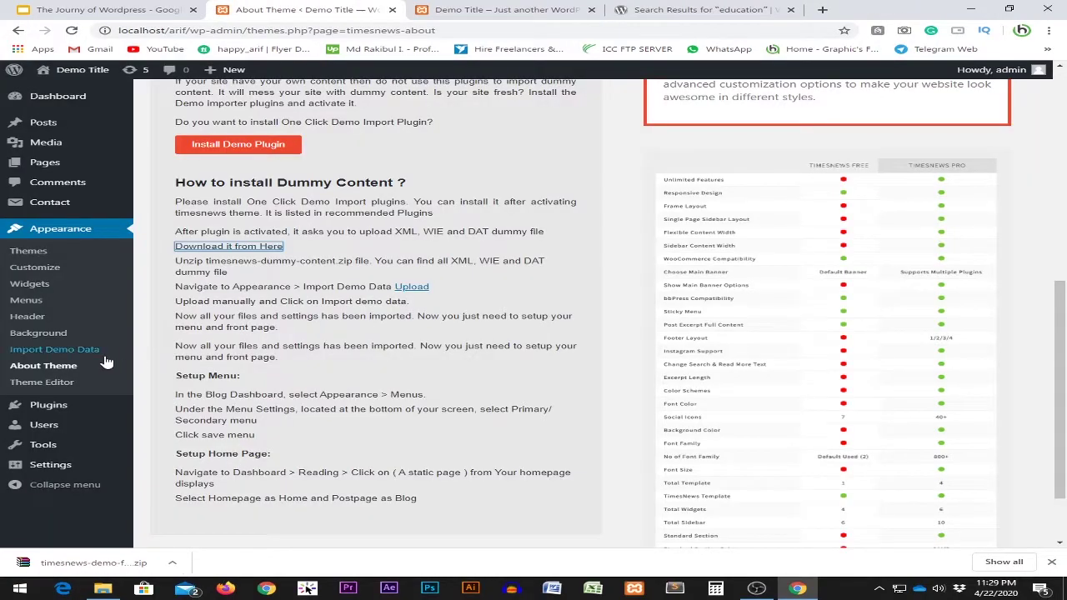
click(90, 351)
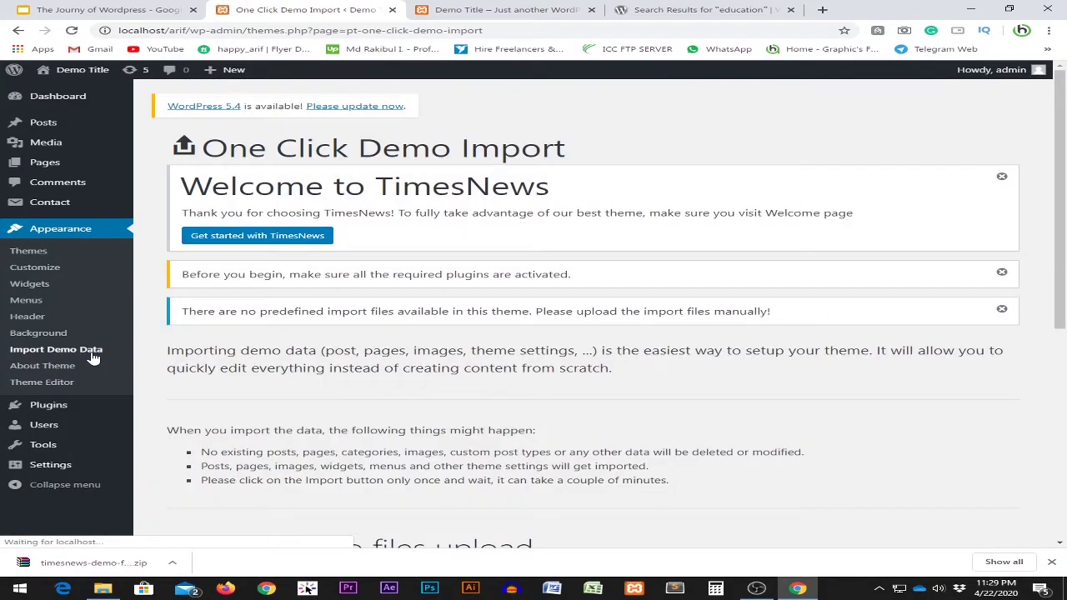
scroll(341, 350, down, 5)
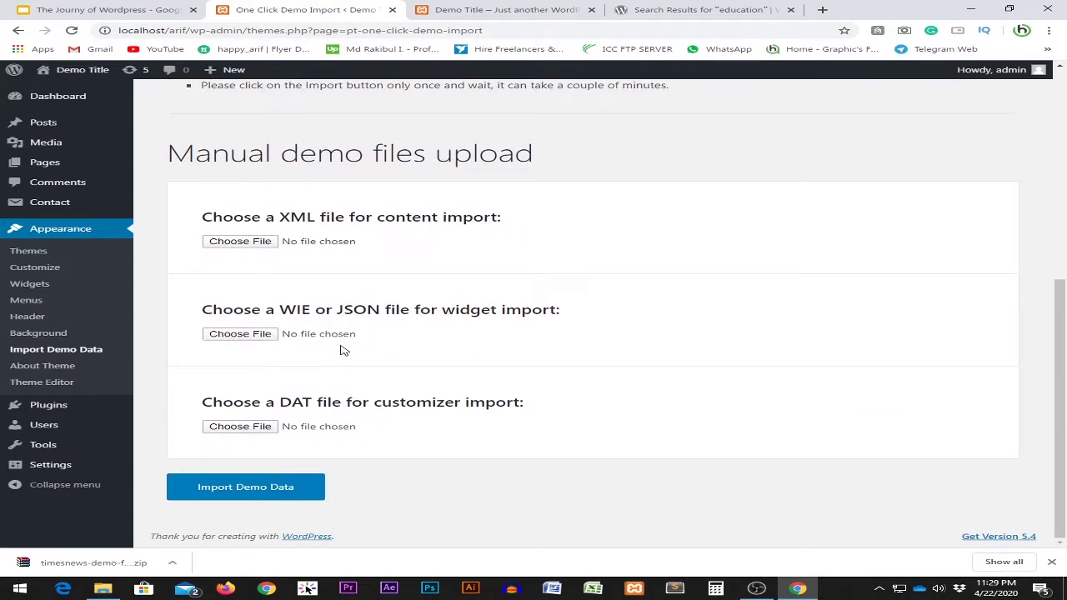
Extract the downloaded timesnews-demo-files.zip into the Downloads folder.
click(172, 563)
click(217, 524)
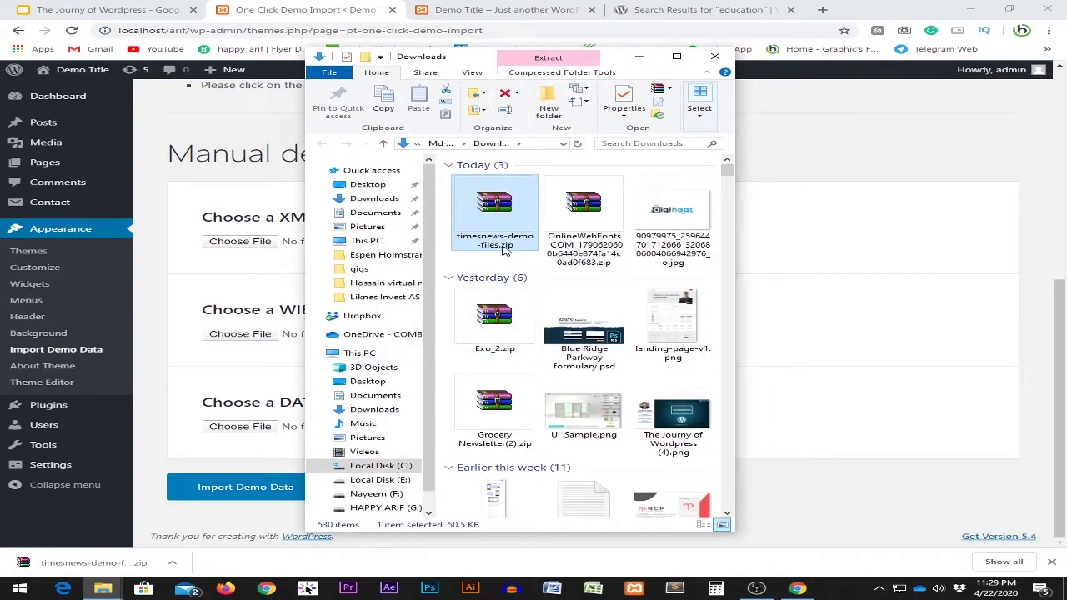
right_click(503, 222)
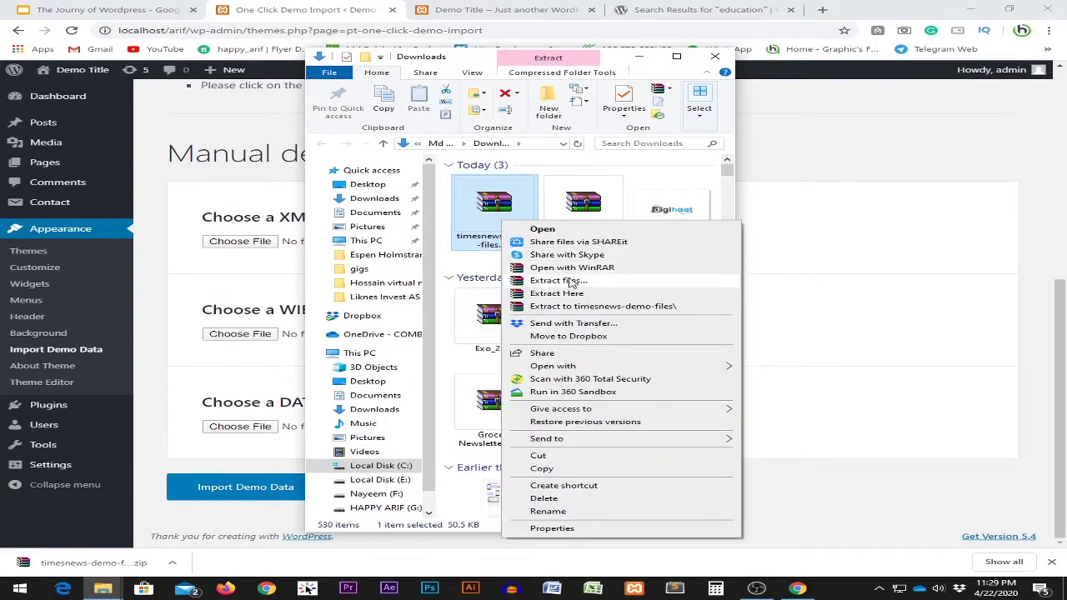
click(570, 280)
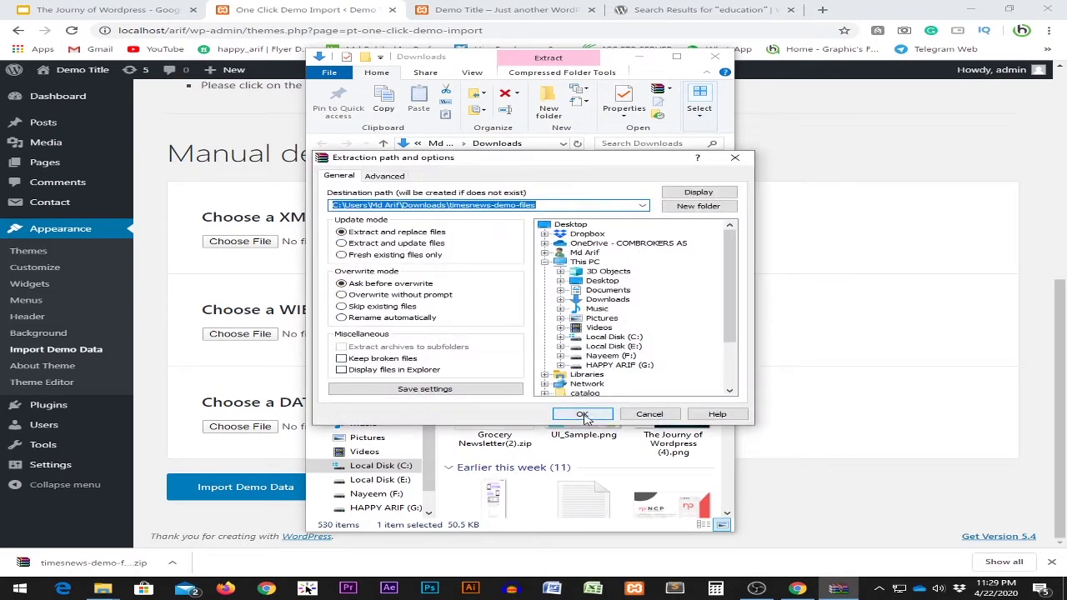
click(581, 415)
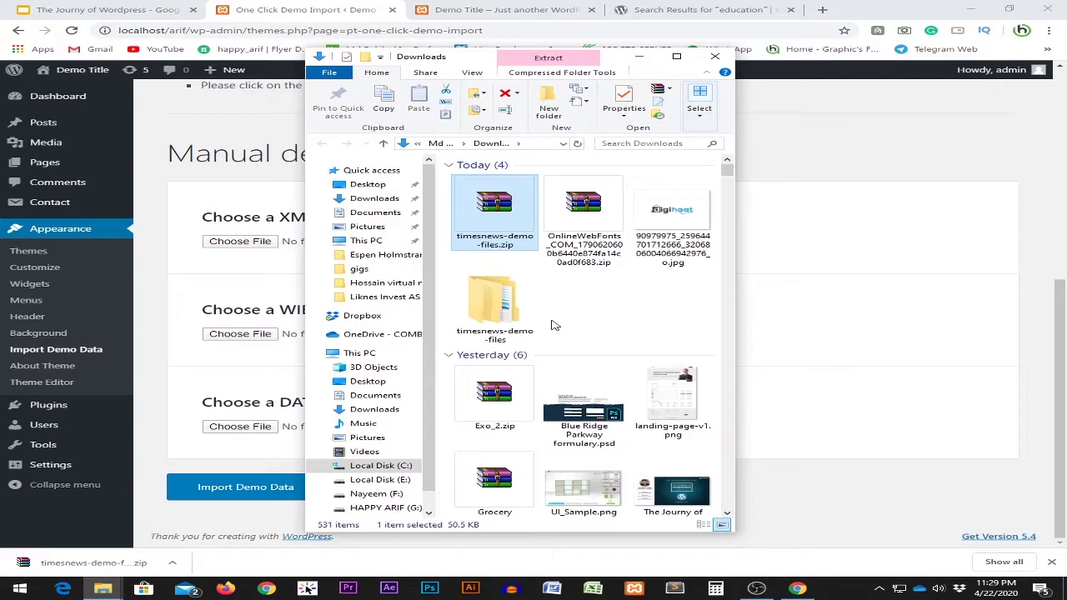
Load timesnews.WordPress.2019-09-12.xml from the demo 1 folder into the content import field.
double_click(492, 302)
double_click(512, 194)
double_click(486, 179)
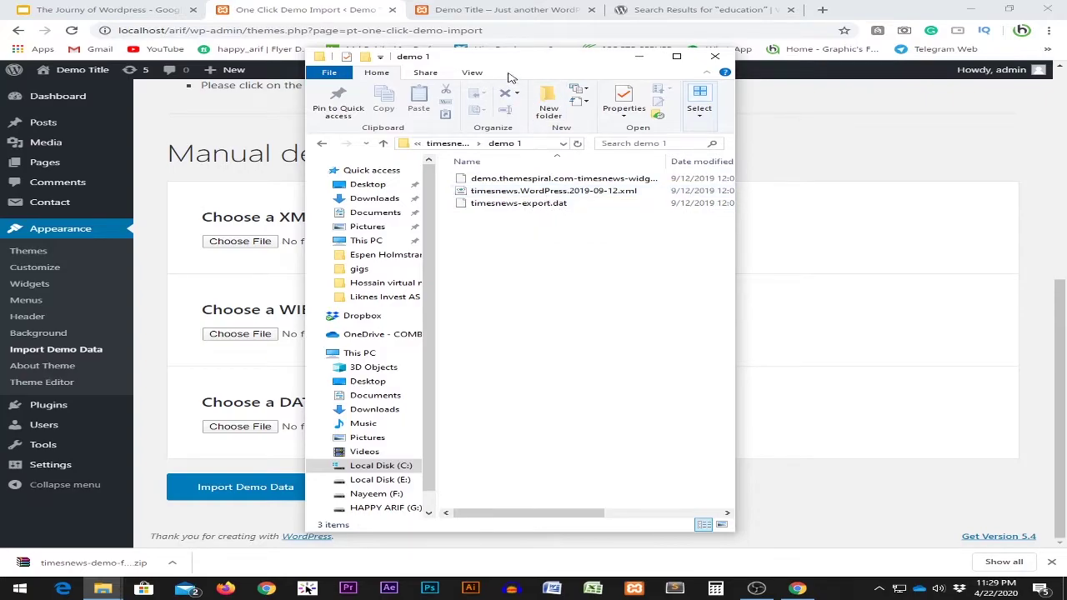
drag(561, 62, 773, 75)
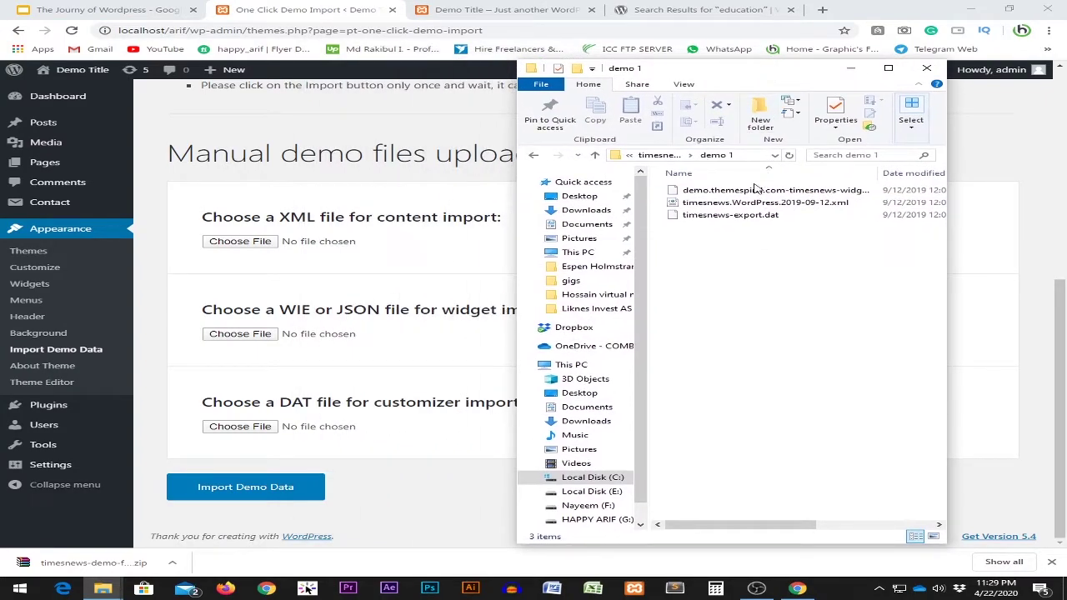
drag(729, 202, 234, 242)
scroll(347, 308, up, 2)
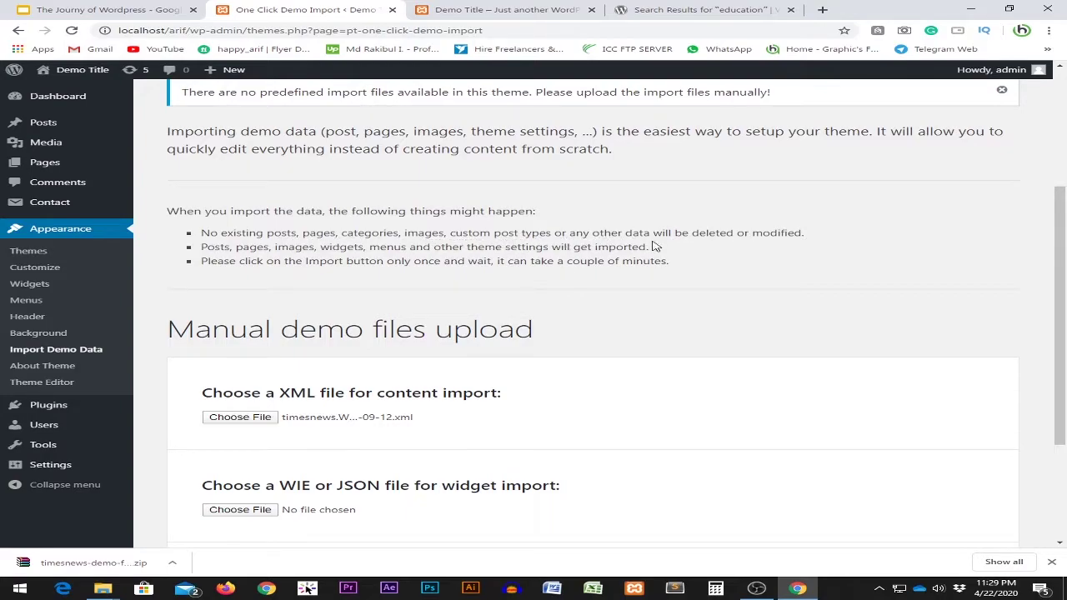
Start the One Click Demo Import using the chosen timesnews.WordPress.2019-09-12.xml content file.
drag(749, 236, 797, 235)
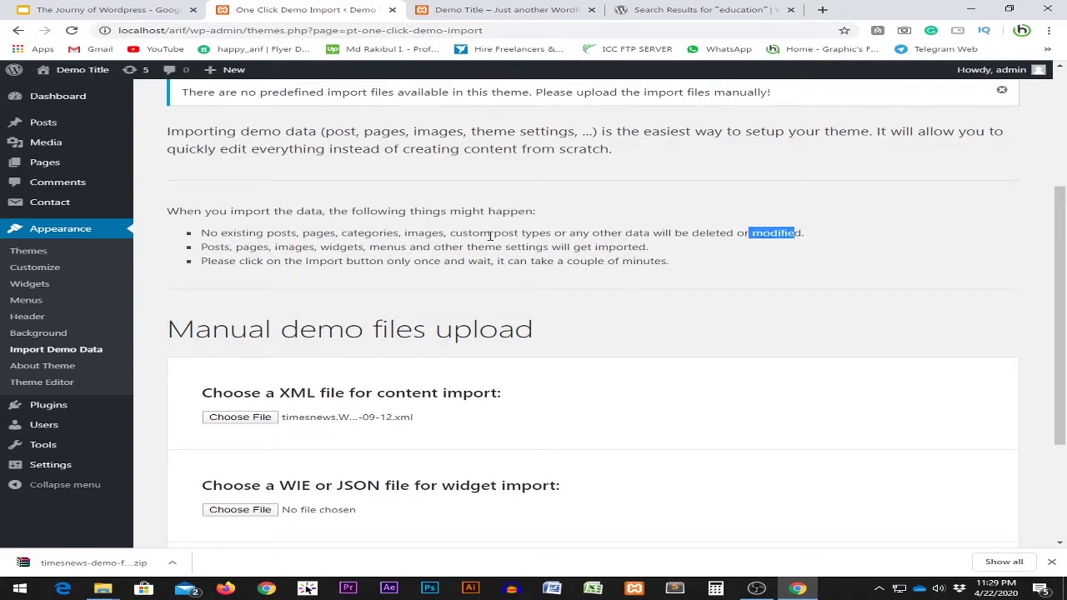
drag(179, 212, 651, 261)
scroll(515, 304, up, 3)
scroll(495, 322, down, 4)
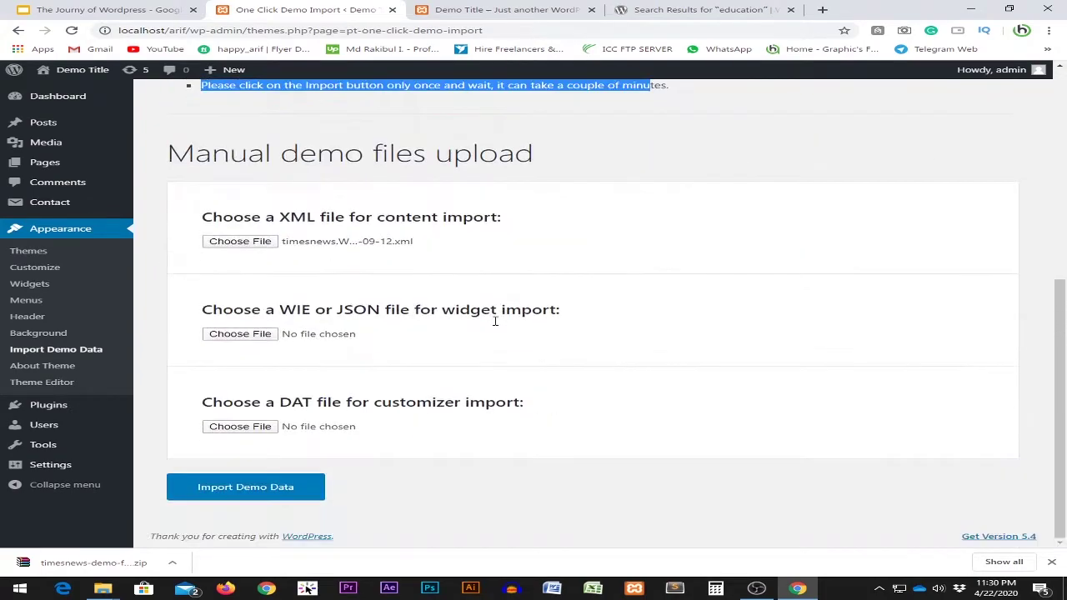
click(262, 498)
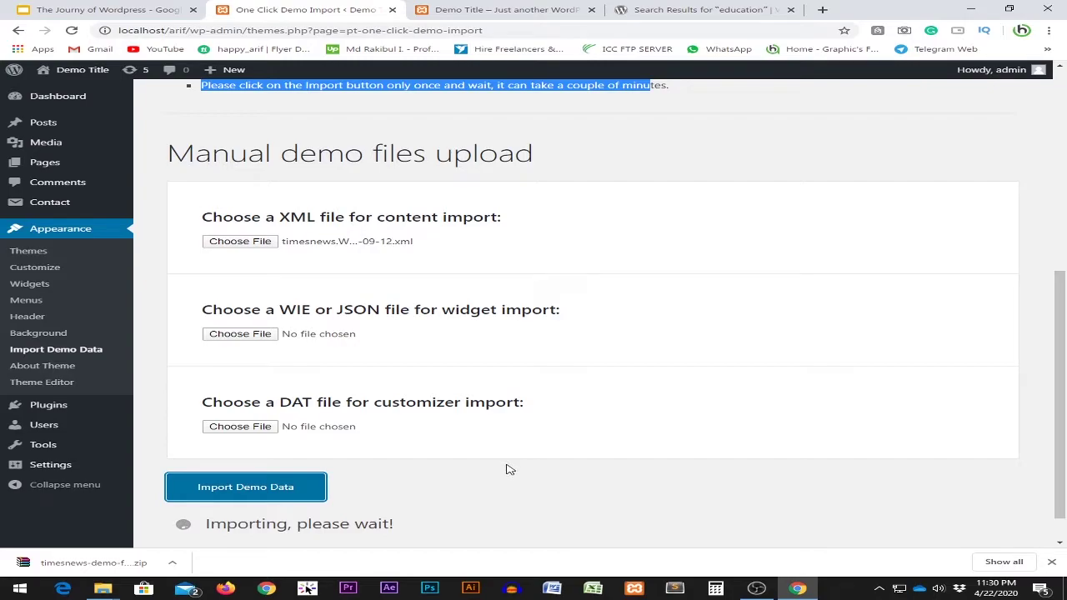
key(ctrl+Tab)
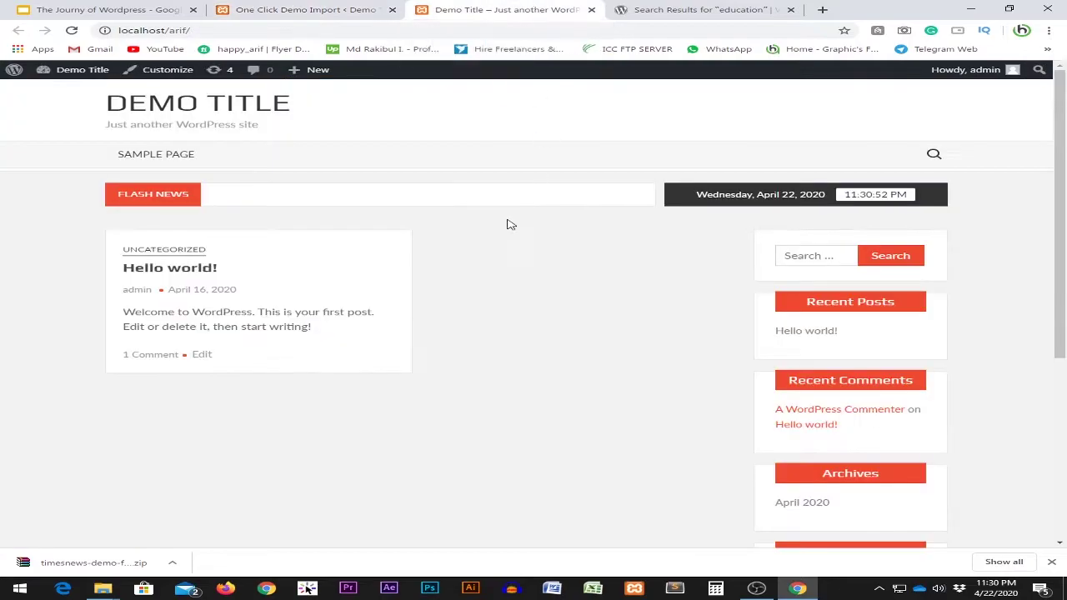
key(F5)
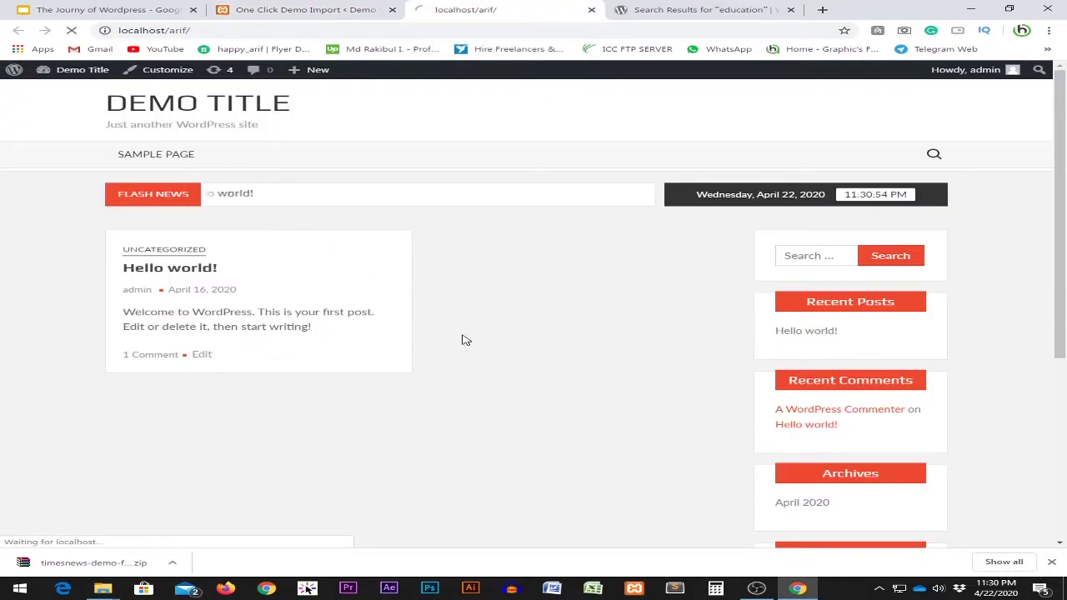
scroll(472, 332, down, 2)
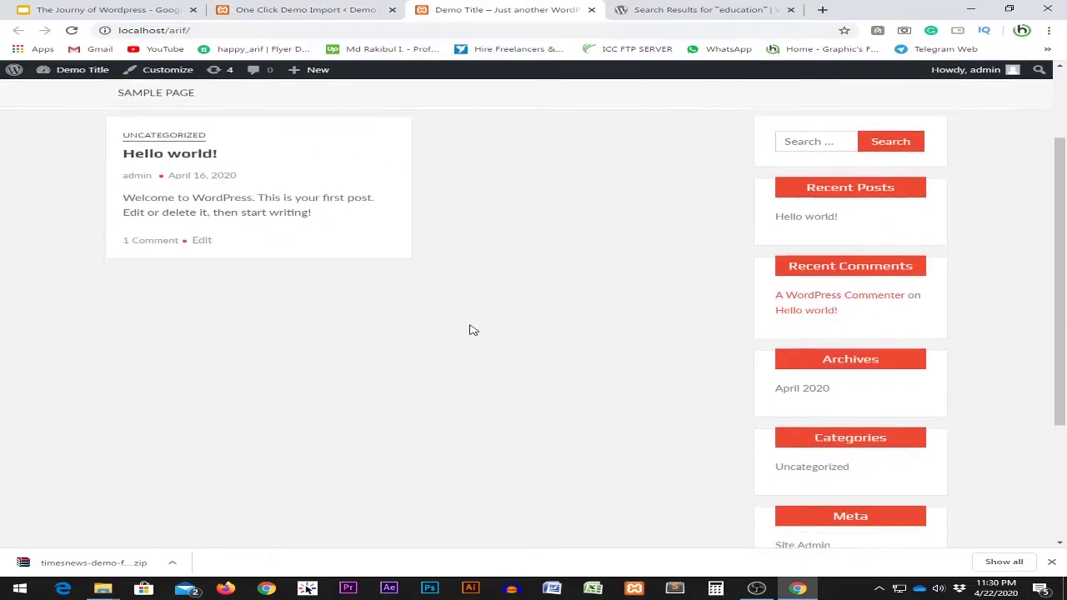
scroll(471, 329, down, 3)
scroll(484, 341, up, 4)
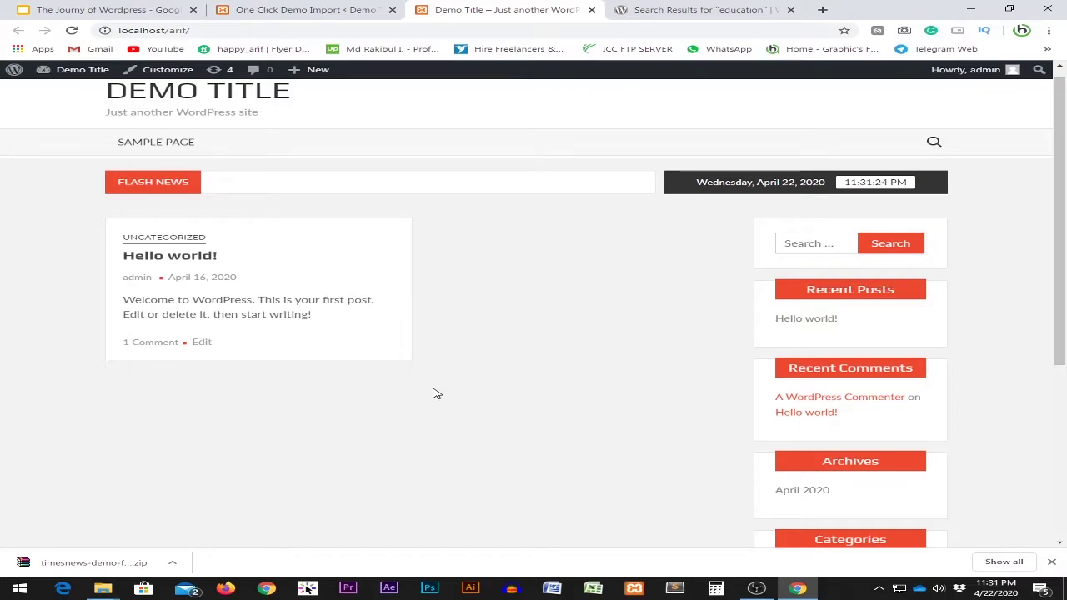
click(312, 9)
scroll(386, 440, down, 1)
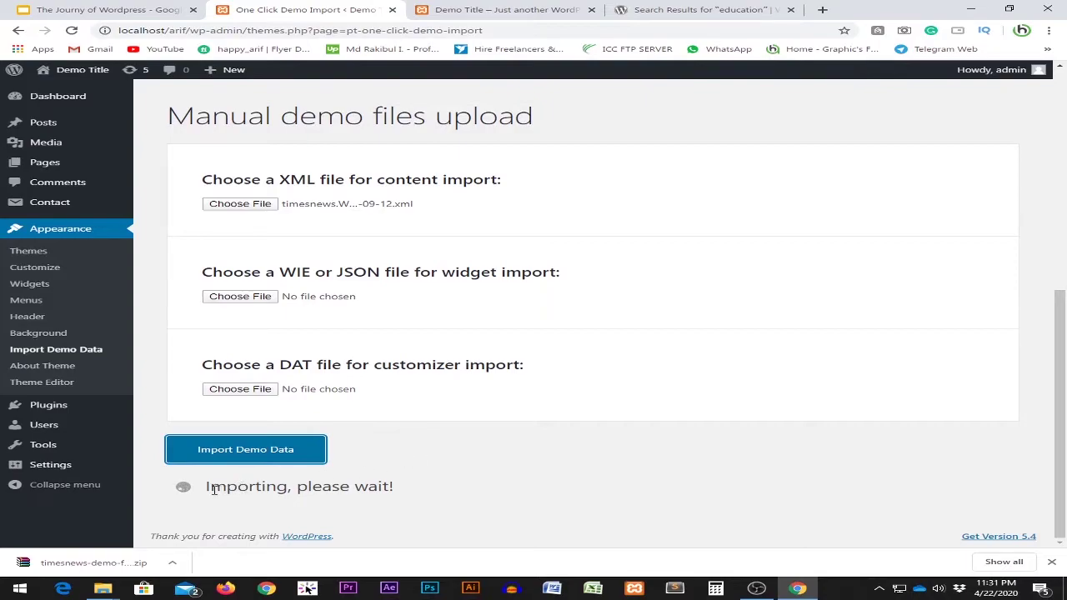
drag(213, 489, 385, 486)
triple_click(397, 488)
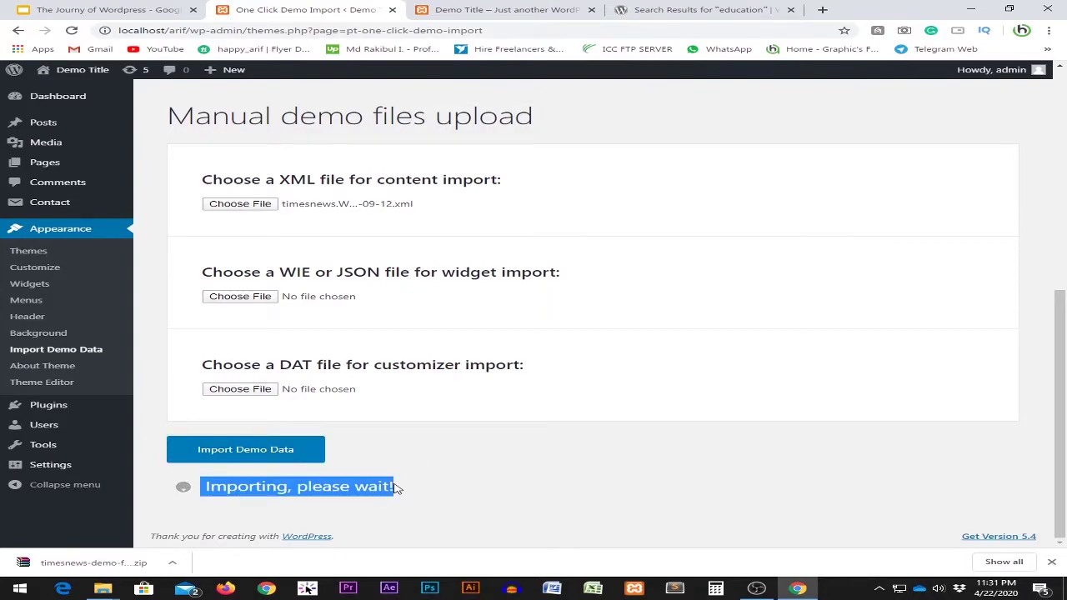
click(396, 488)
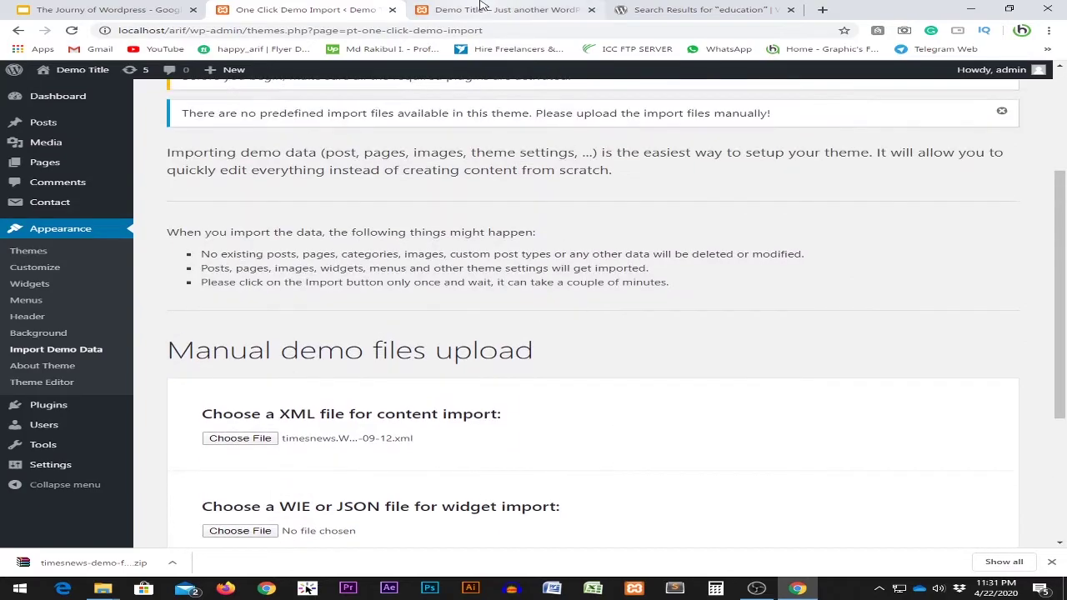
click(476, 10)
scroll(474, 262, down, 5)
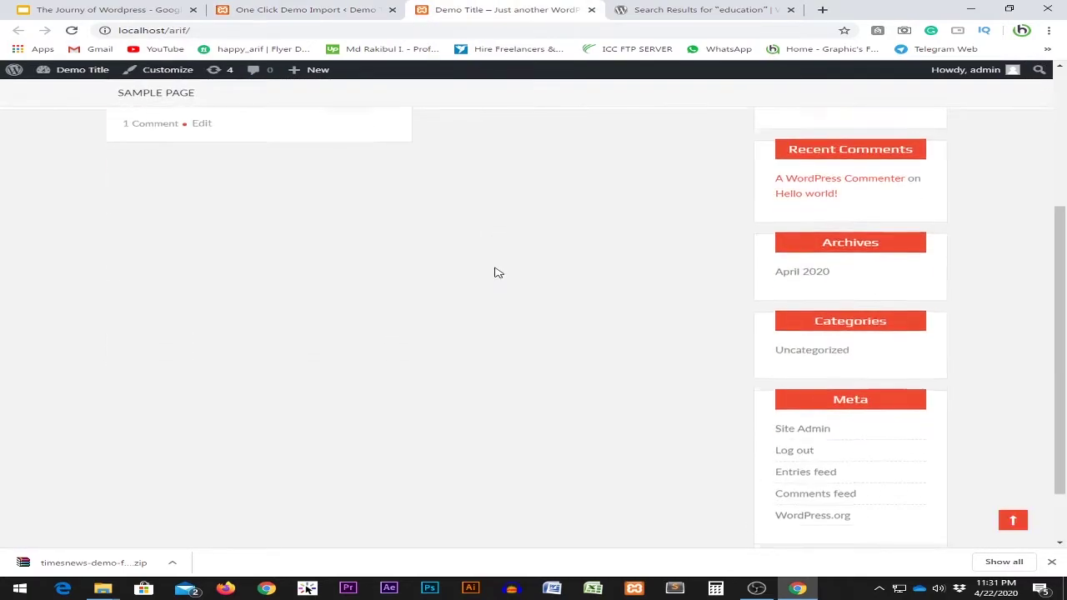
key(ctrl+shift+Tab)
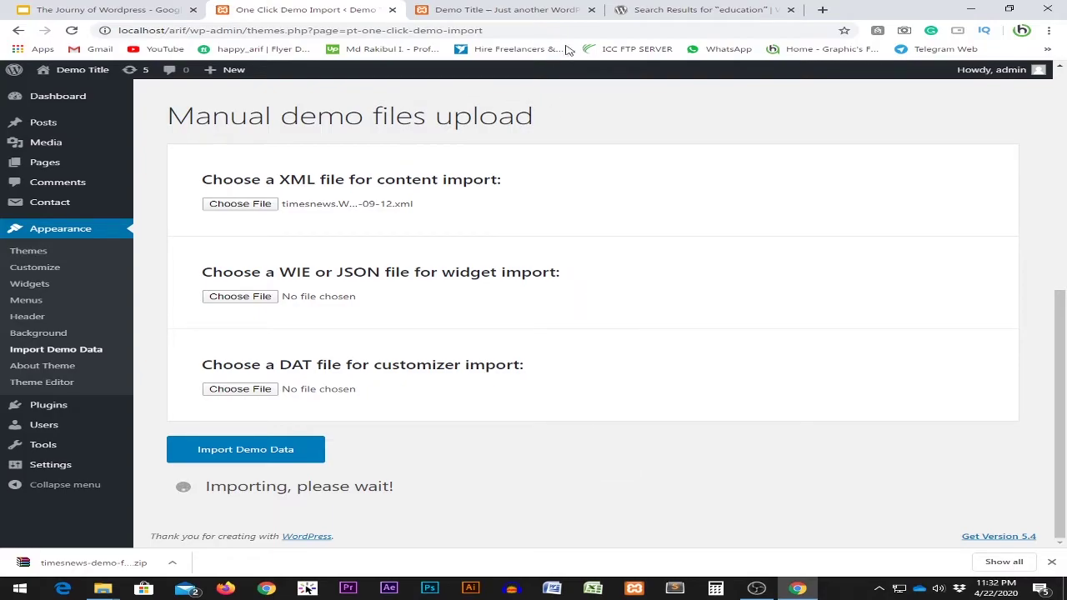
click(674, 12)
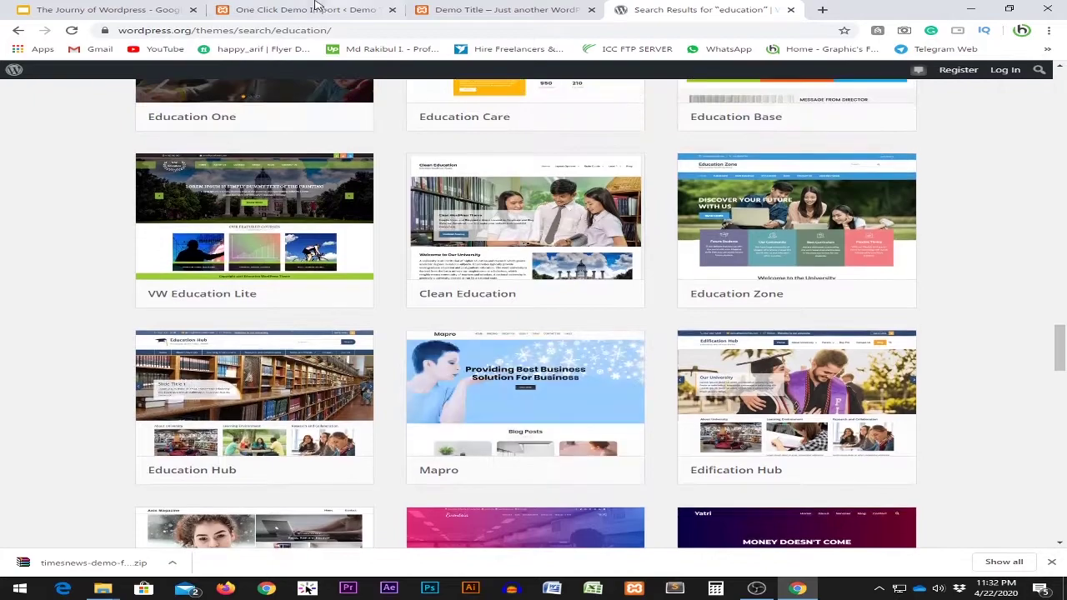
Check the demo import progress, then find Corporate Education in the 'education' theme search results.
click(315, 9)
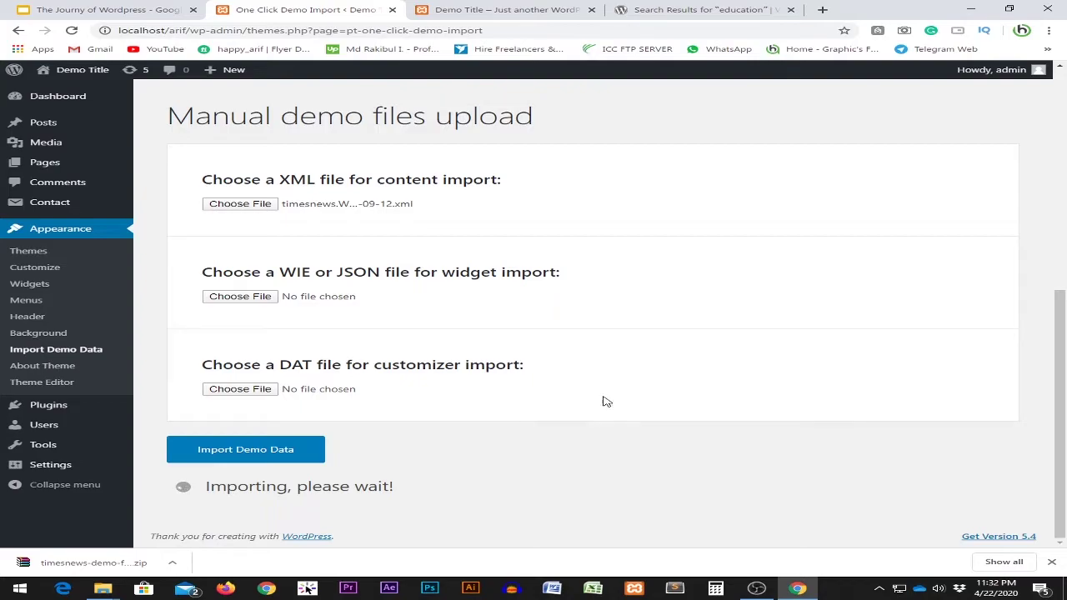
click(629, 9)
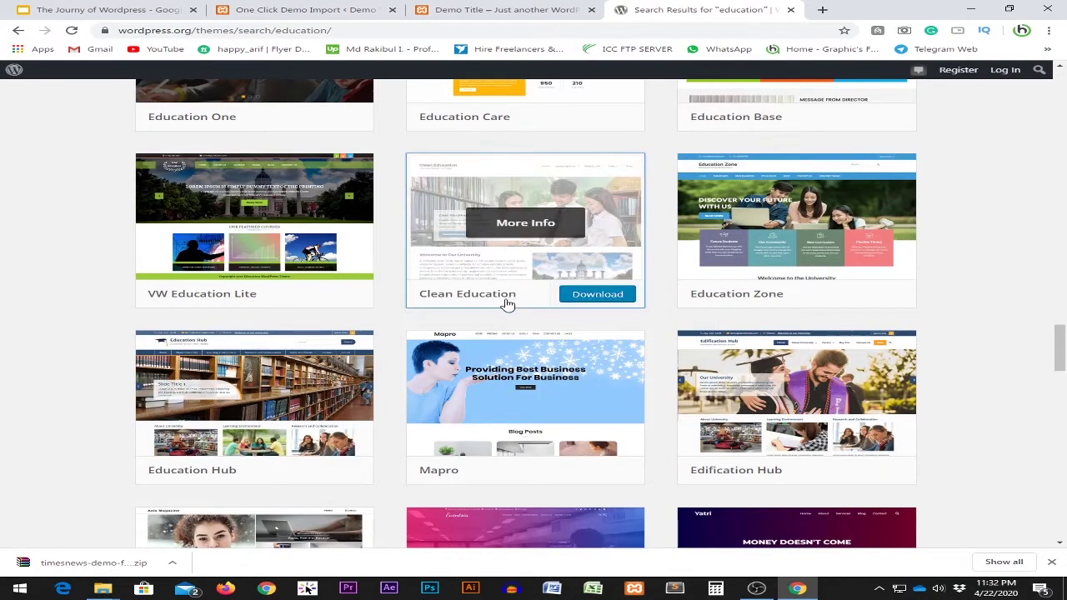
scroll(50, 329, up, 2)
scroll(55, 321, down, 3)
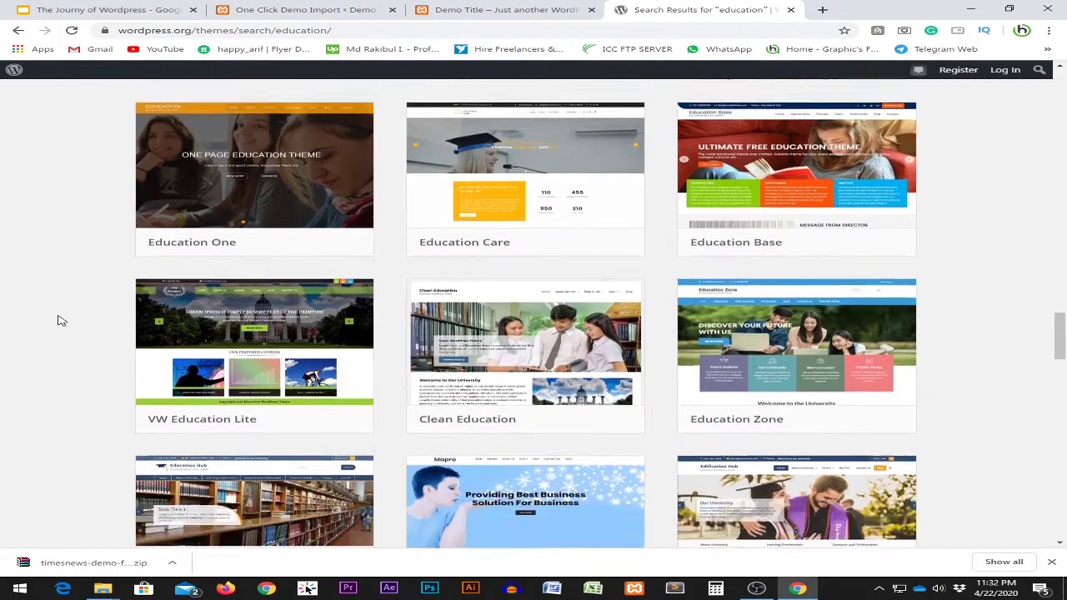
scroll(66, 320, up, 10)
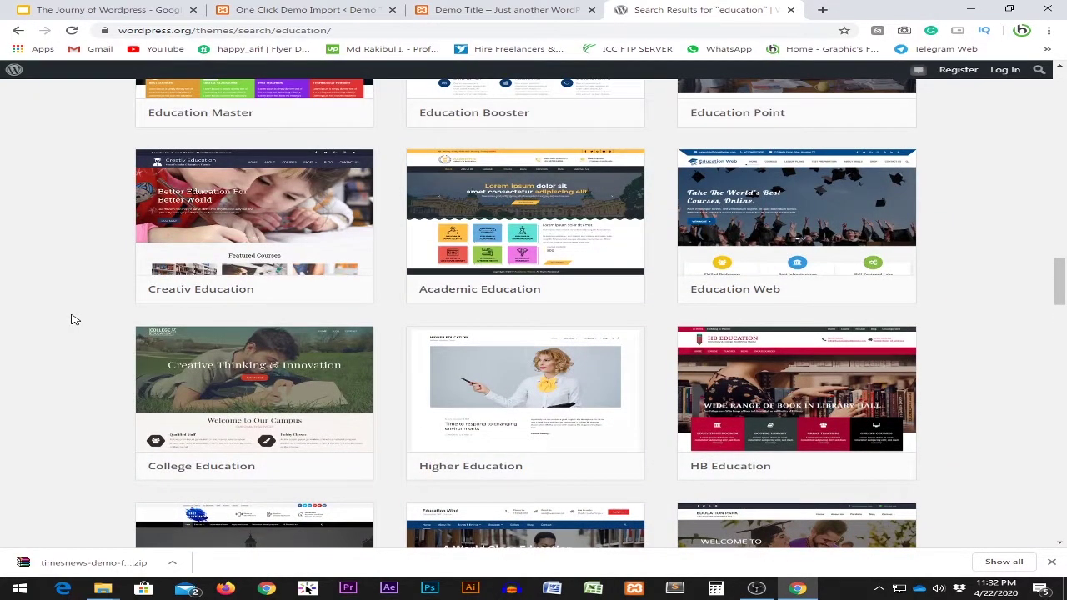
scroll(72, 319, up, 1)
scroll(72, 319, up, 1)
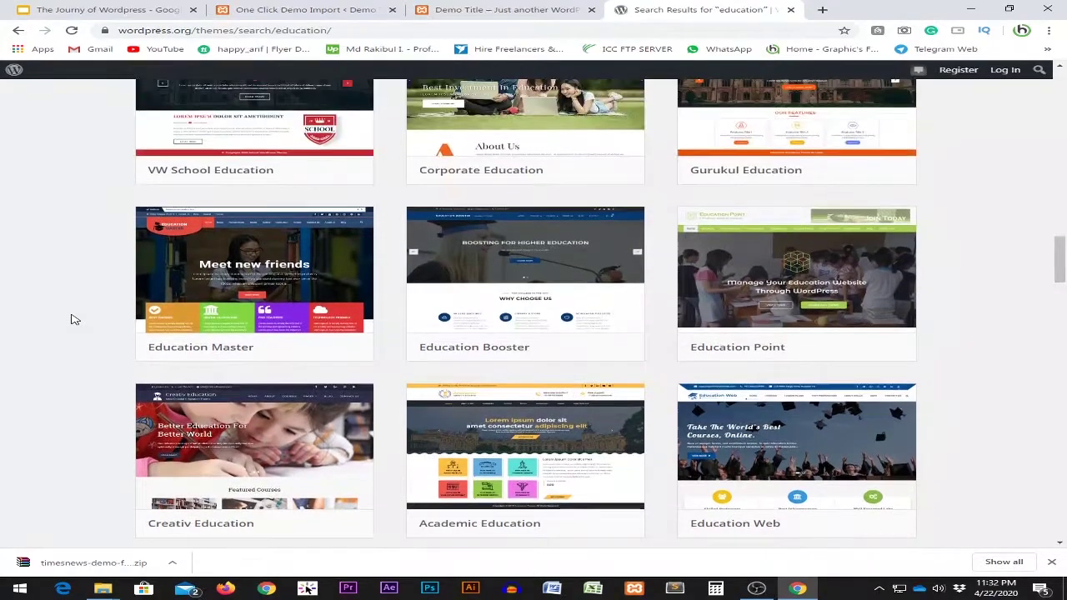
scroll(73, 320, up, 1)
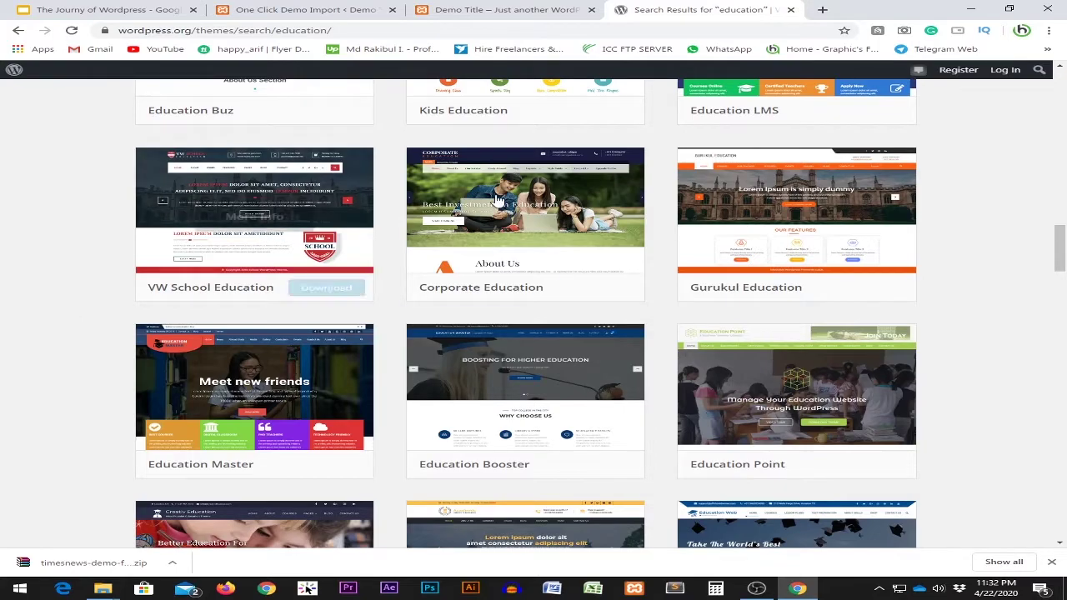
Download corporate-education.1.1.0.zip from the Corporate Education theme page and open the archive.
click(557, 186)
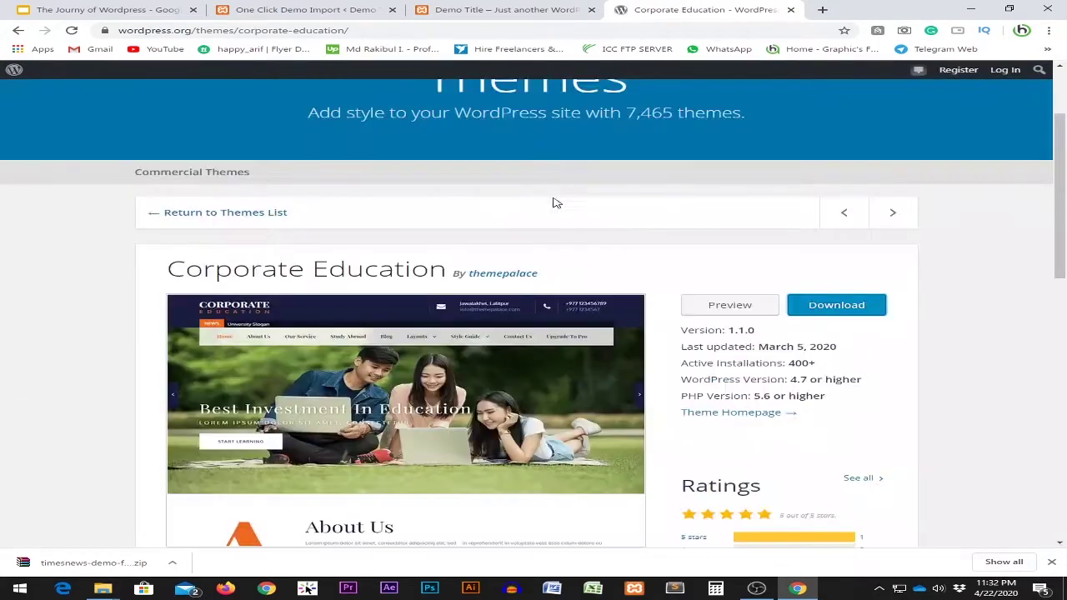
scroll(388, 372, down, 1)
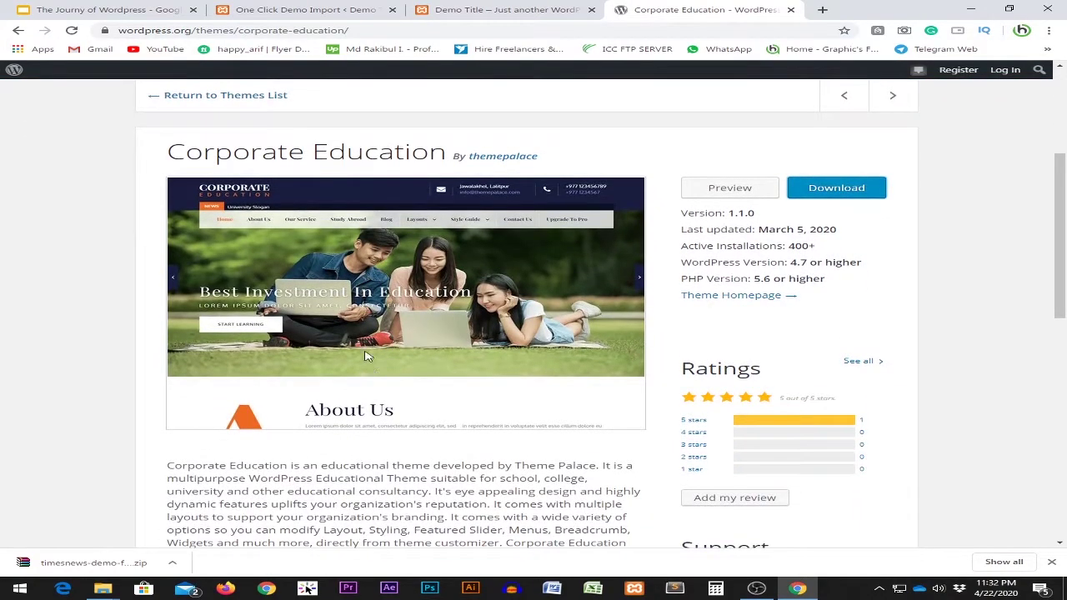
click(831, 188)
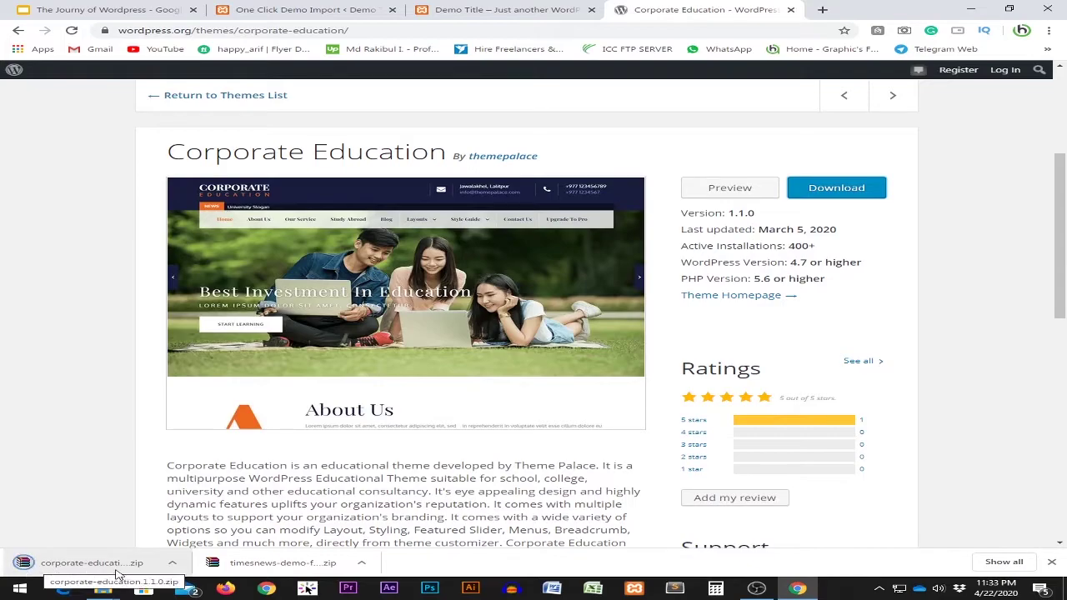
click(60, 571)
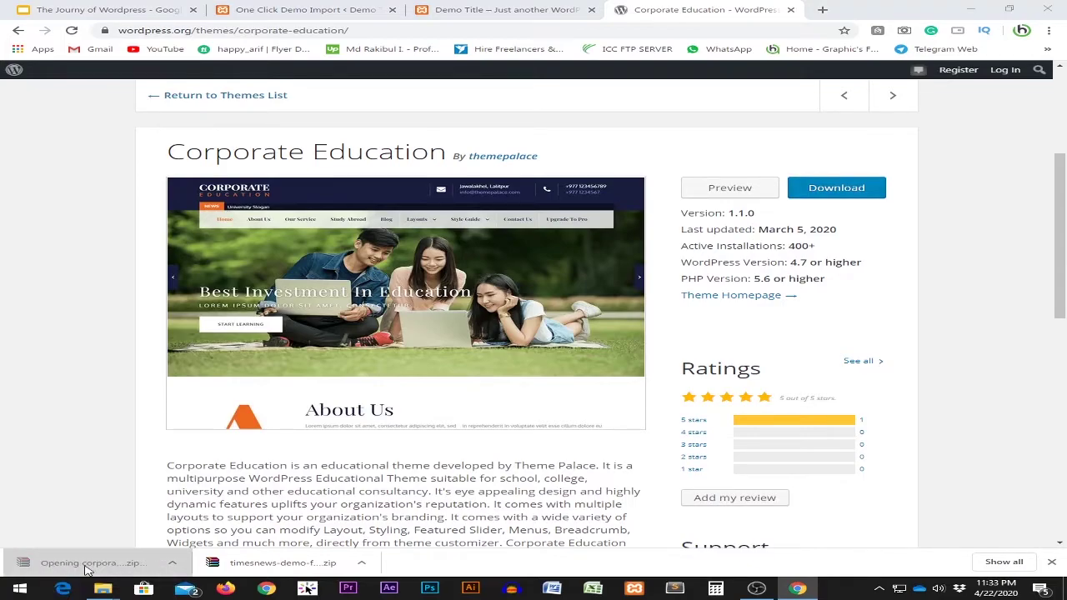
Inspect the corporate-education folder inside the zip in WinRAR, then bring the Arif Explorer window forward.
click(548, 457)
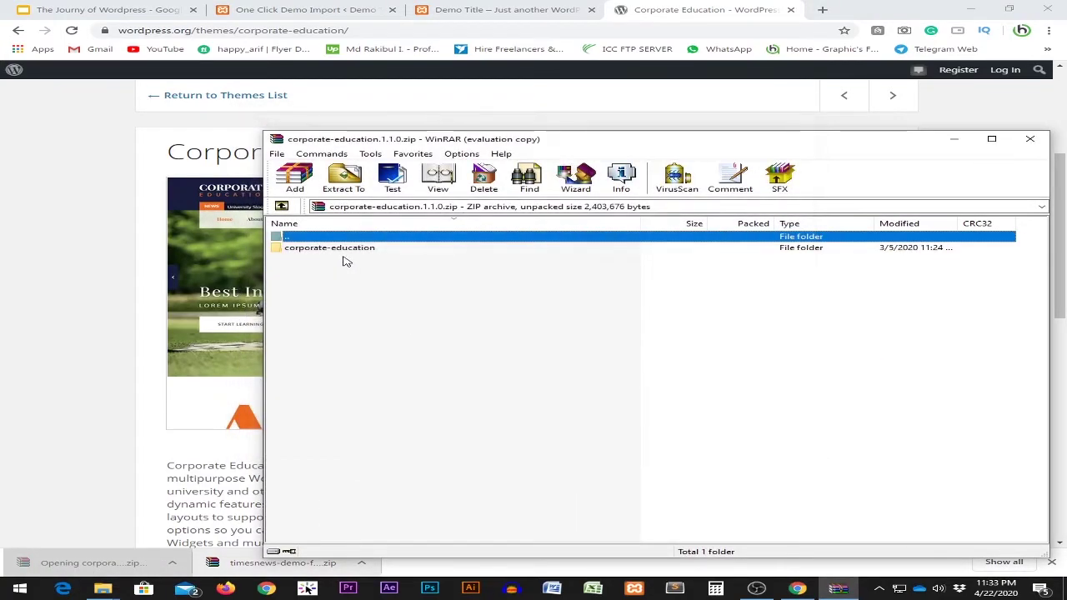
click(350, 250)
double_click(363, 252)
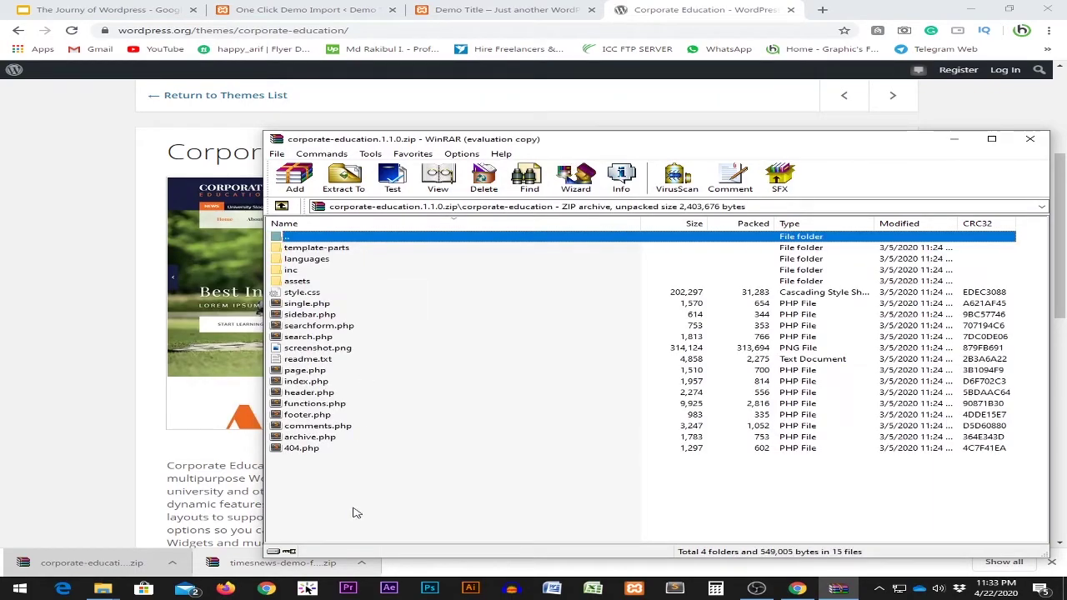
double_click(309, 236)
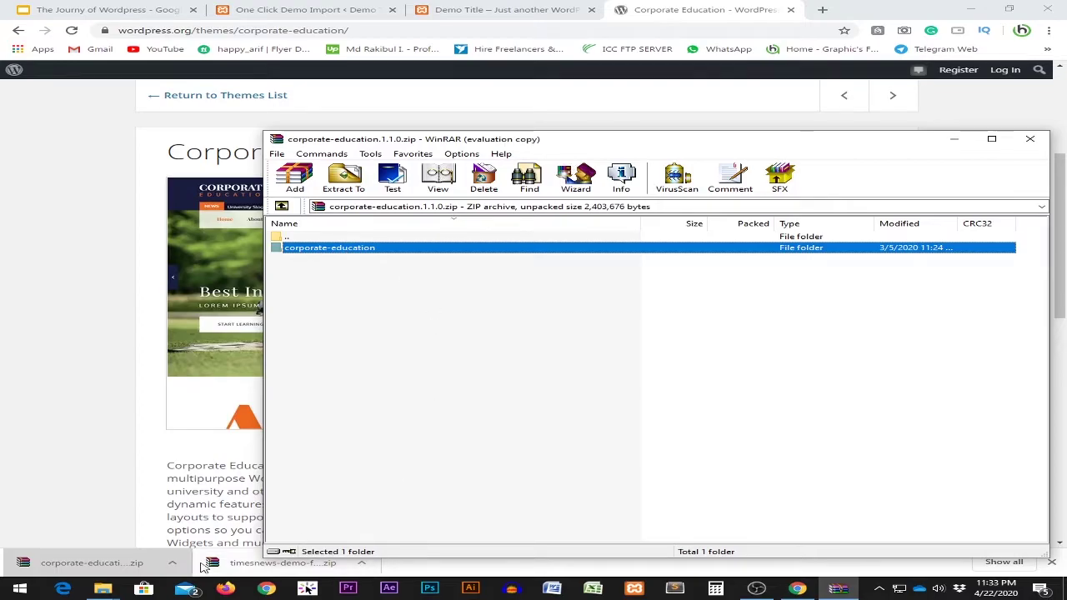
click(103, 589)
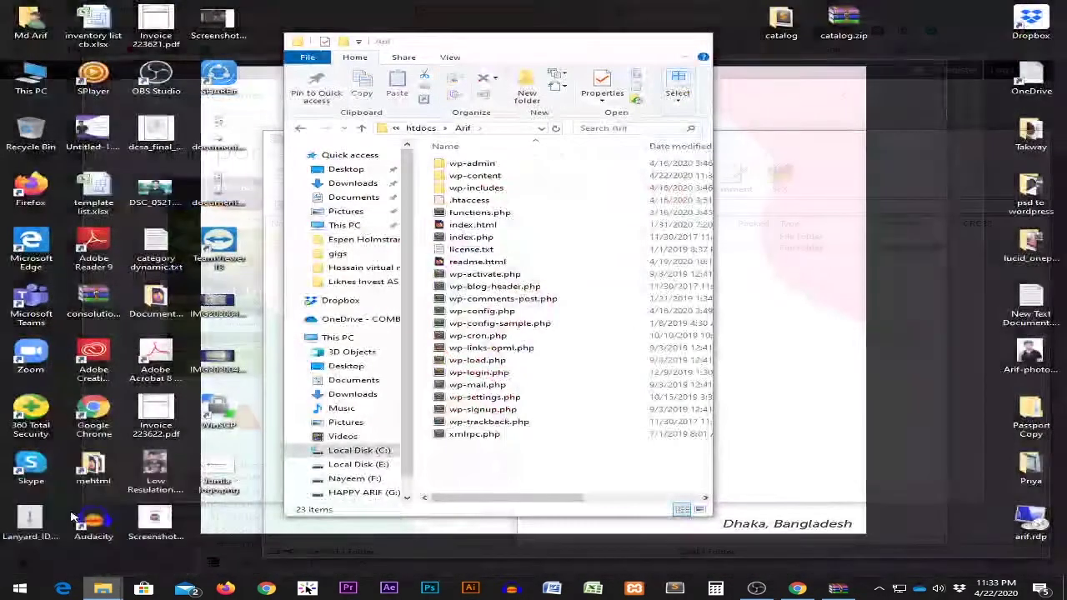
click(55, 521)
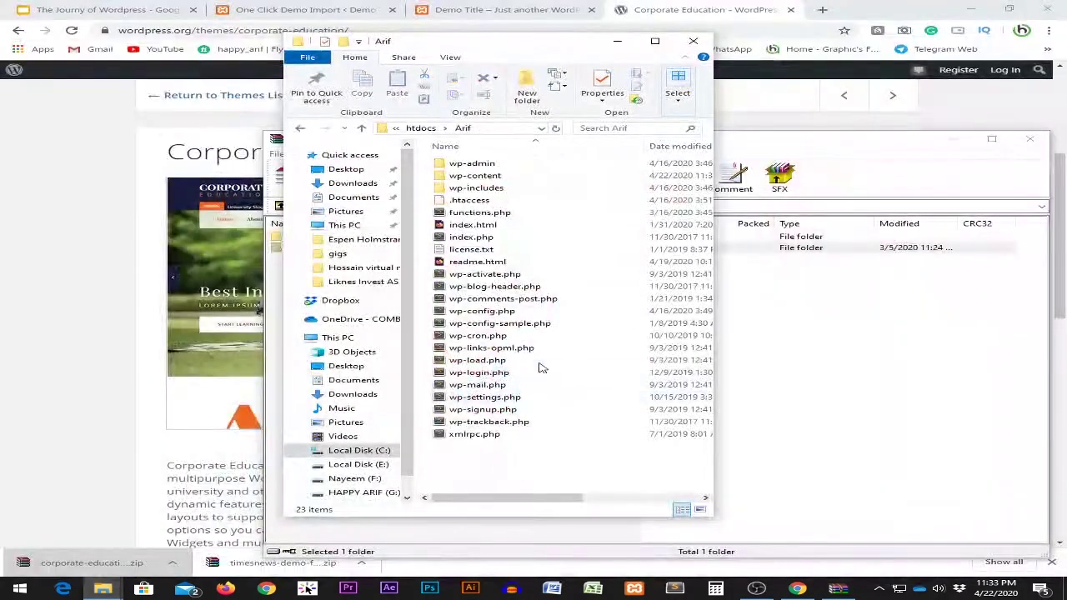
Navigate from htdocs into Arif\wp-content\themes in File Explorer.
click(421, 127)
double_click(448, 164)
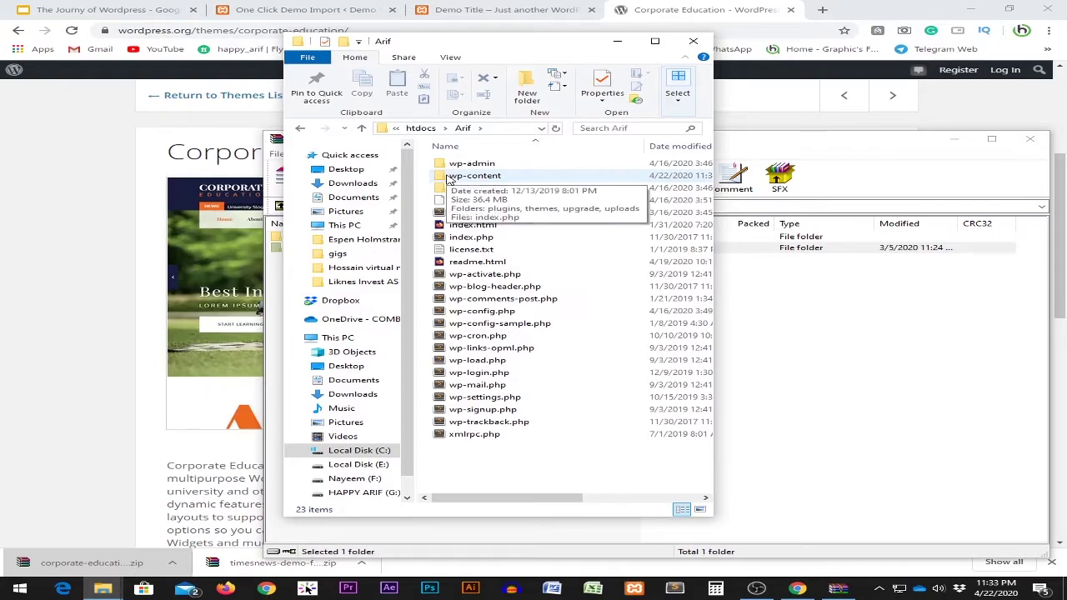
click(450, 179)
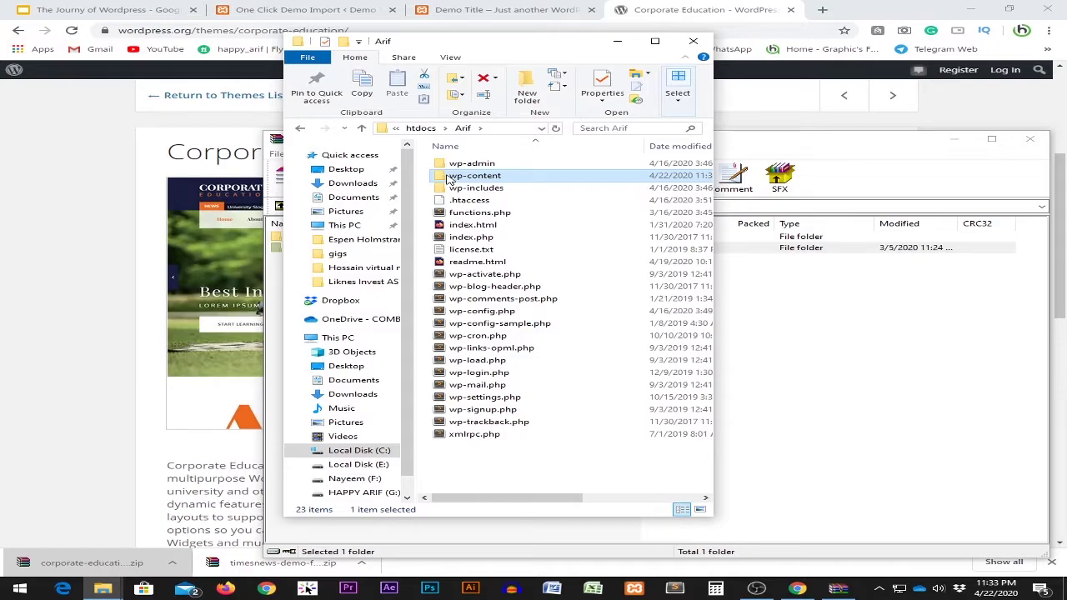
double_click(495, 178)
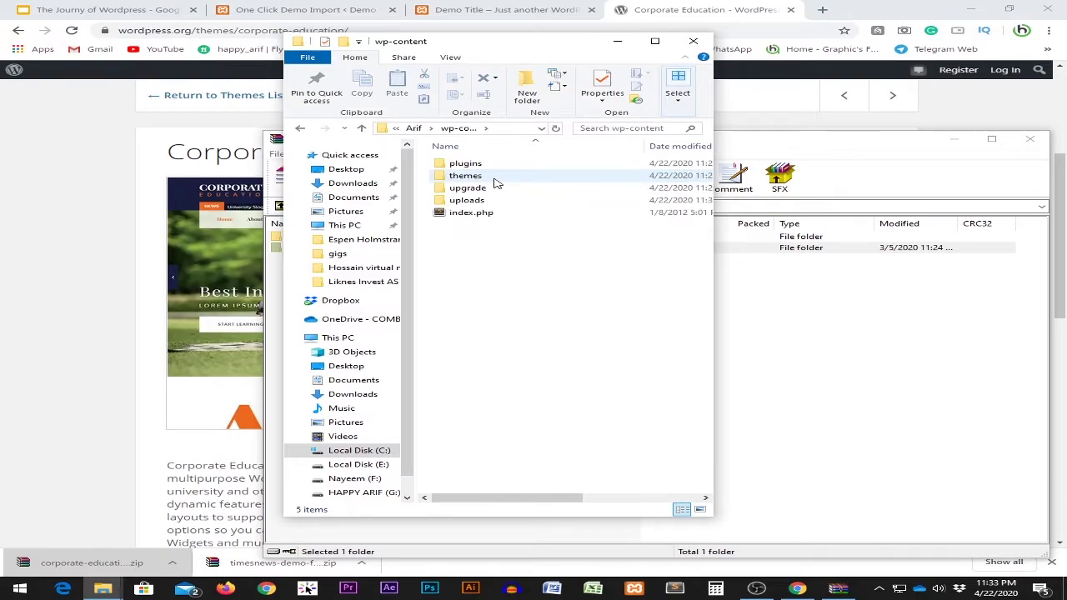
click(475, 179)
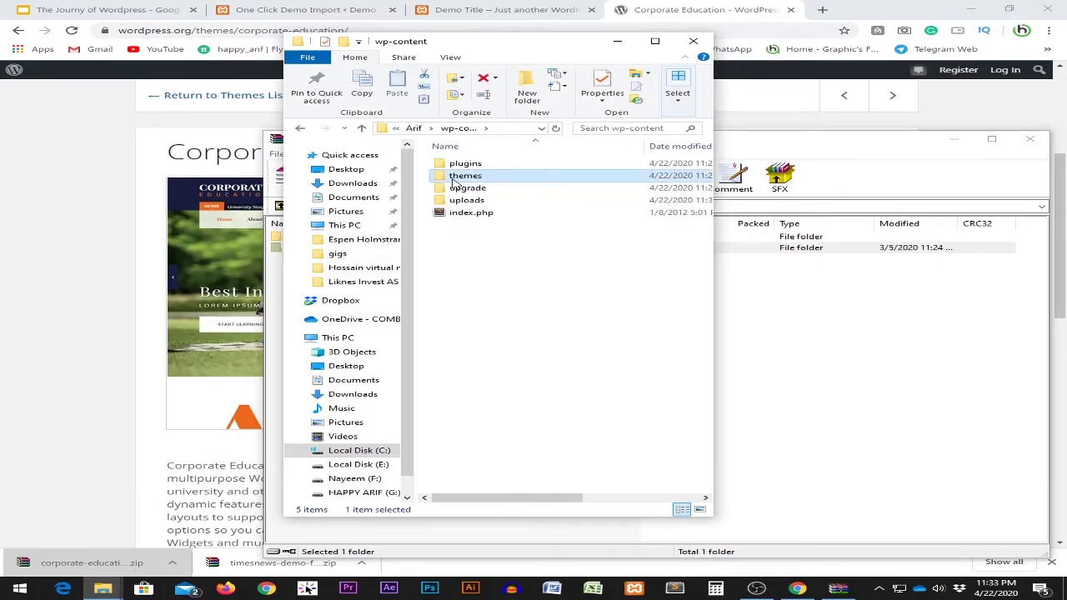
double_click(517, 175)
drag(564, 325, 472, 188)
click(495, 250)
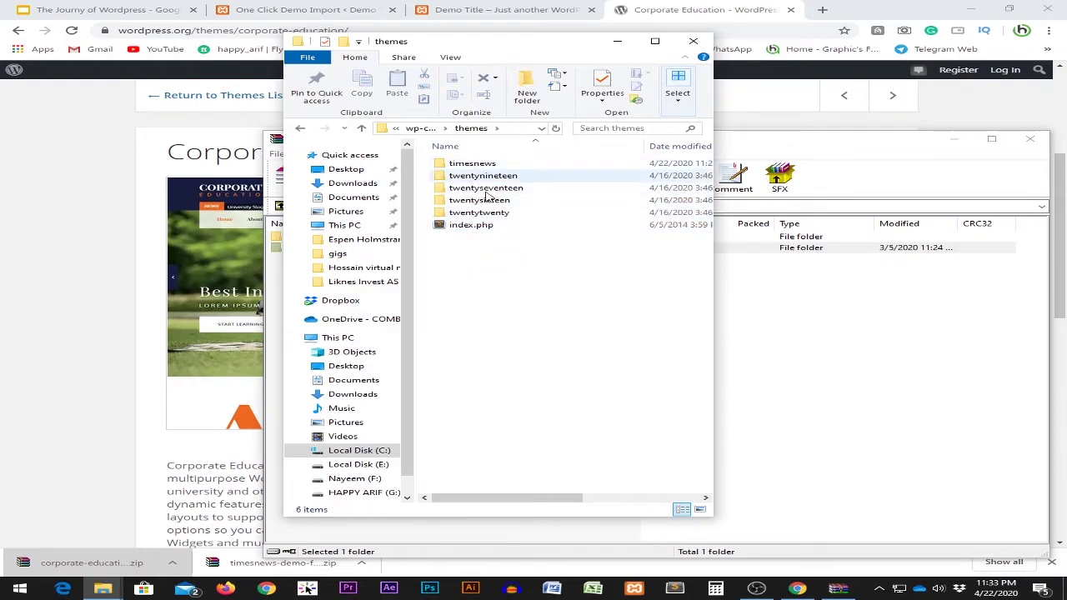
click(838, 588)
Extract the corporate-education folder from the WinRAR archive into the site's themes folder.
drag(488, 154, 793, 167)
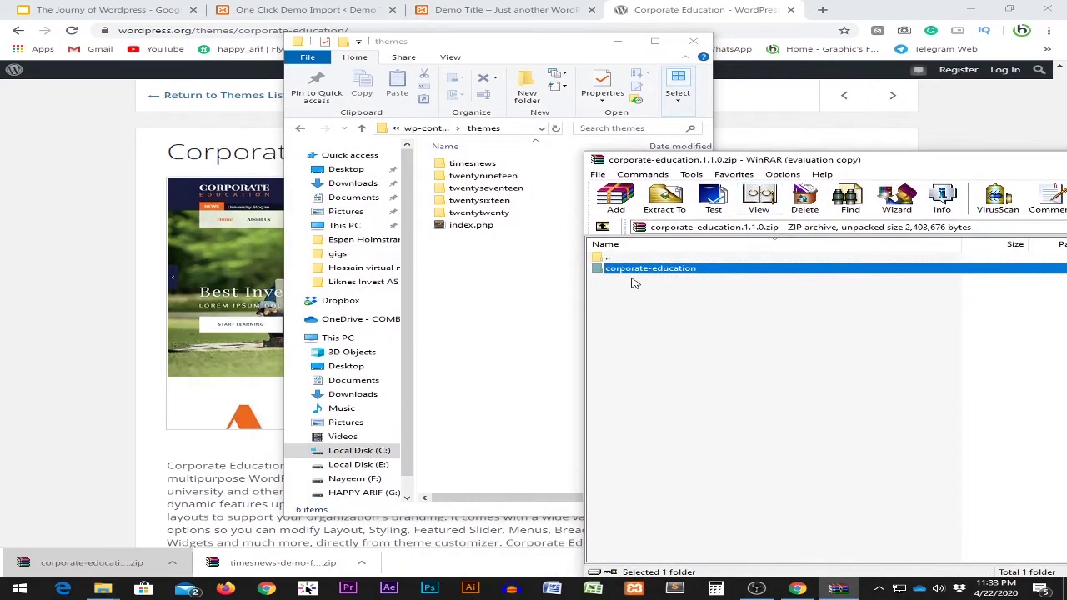
drag(667, 274, 482, 278)
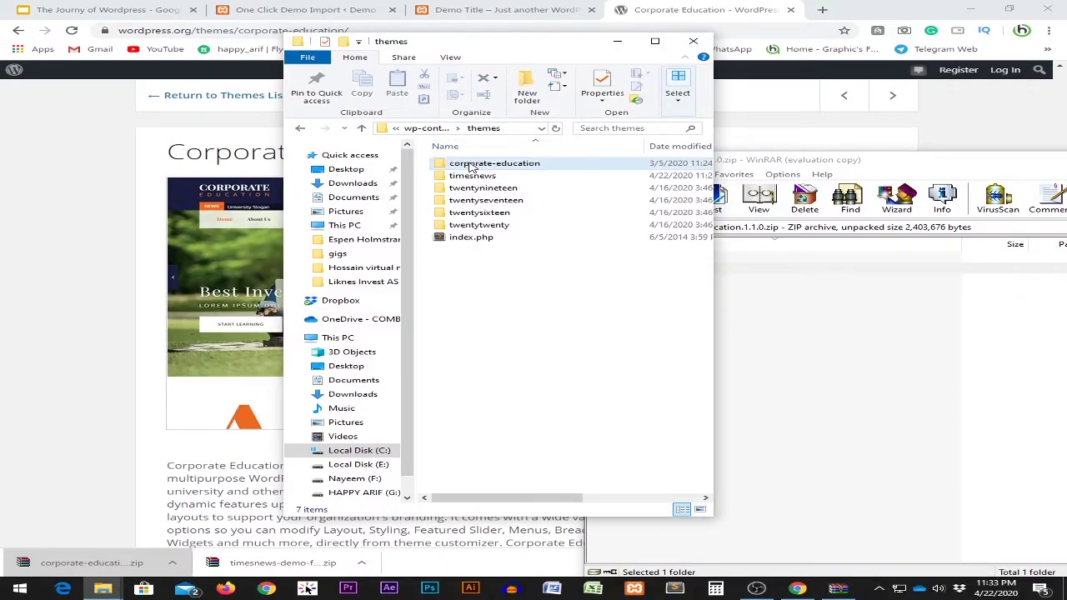
click(788, 353)
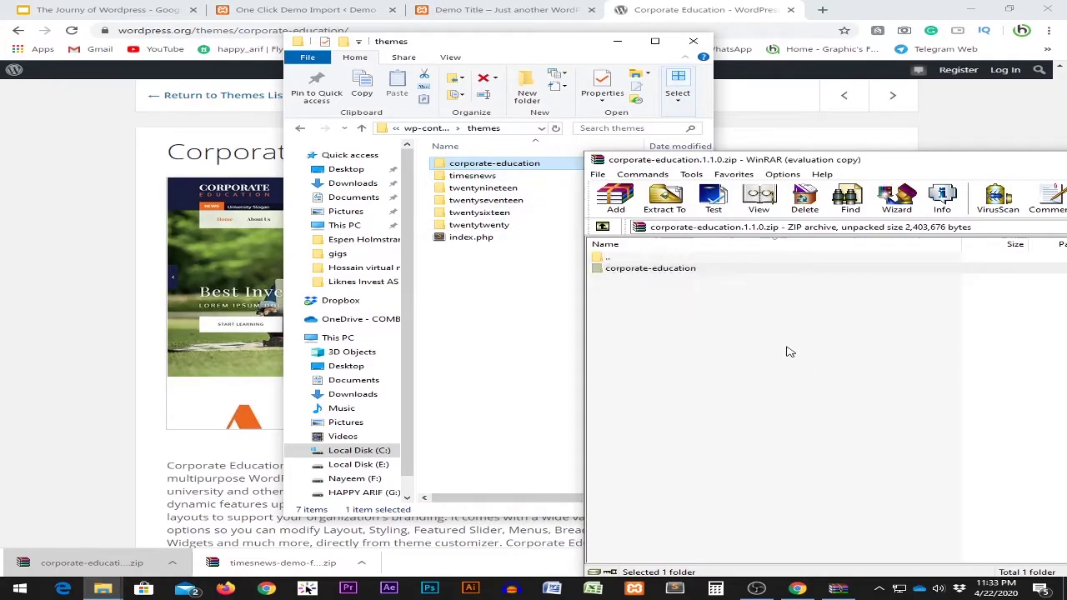
Exit WinRAR and return to Chrome's finished One Click Demo Import page.
click(598, 174)
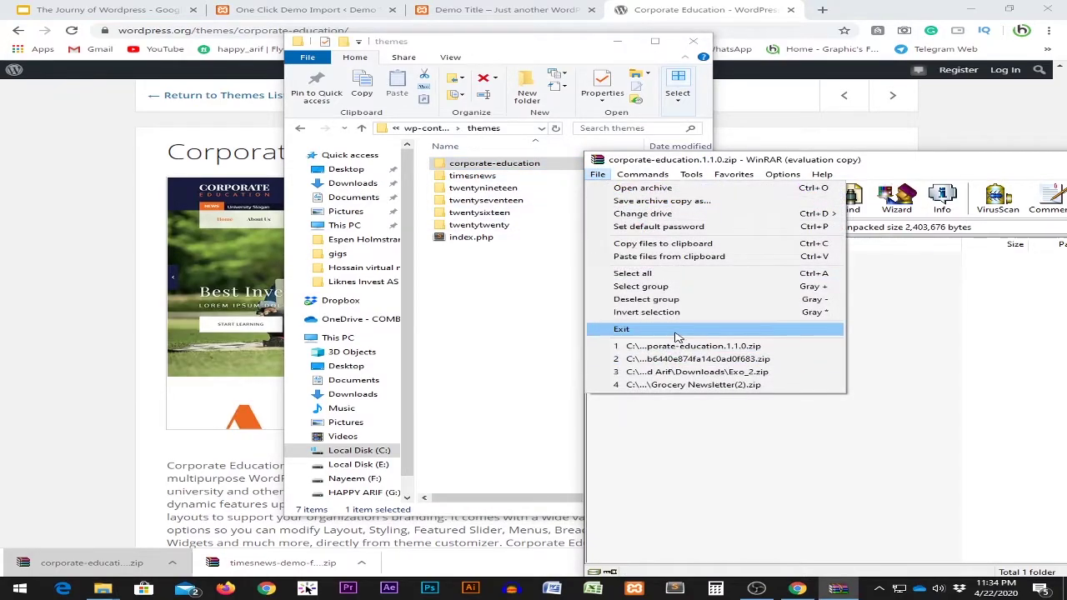
click(677, 331)
click(658, 5)
click(305, 9)
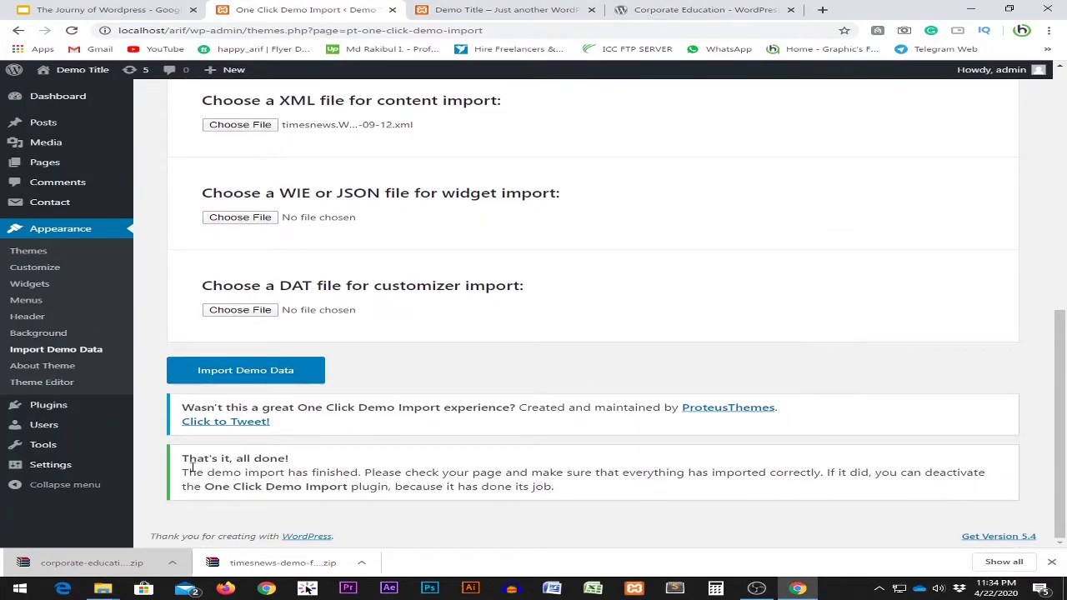
Check the 'all done' import message, then go to Appearance > Themes.
drag(189, 461, 578, 499)
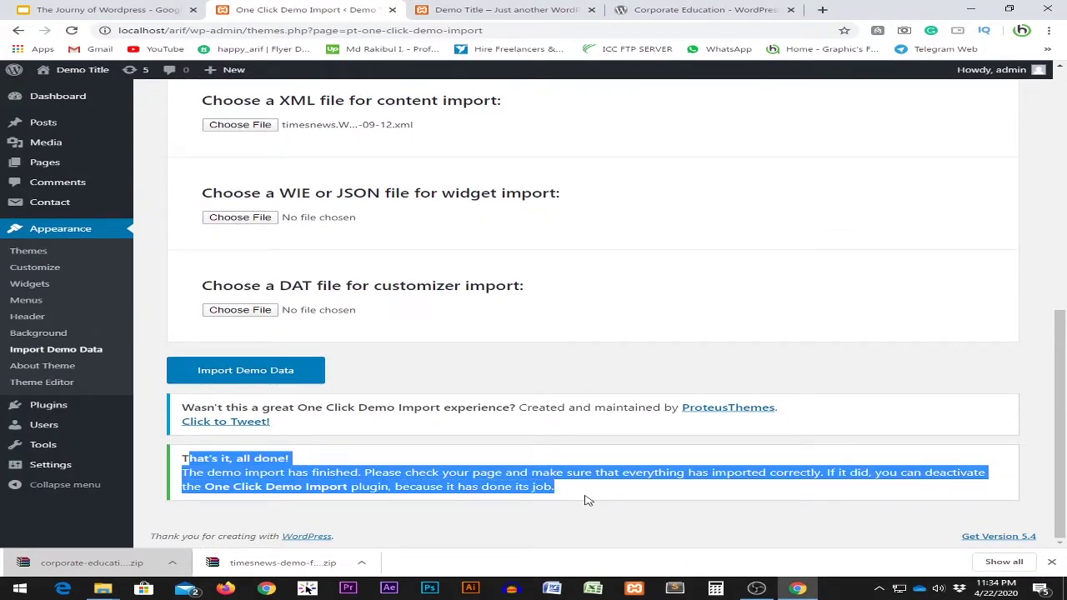
click(580, 497)
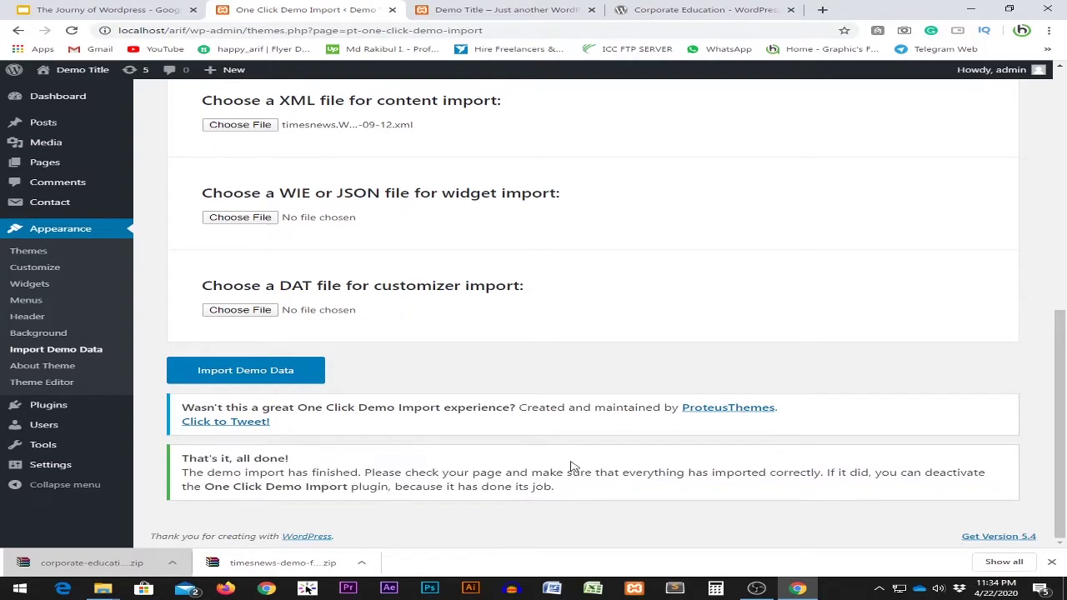
click(27, 260)
Confirm the corporate-education folder sits in the site's themes folder.
mouse_move(103, 589)
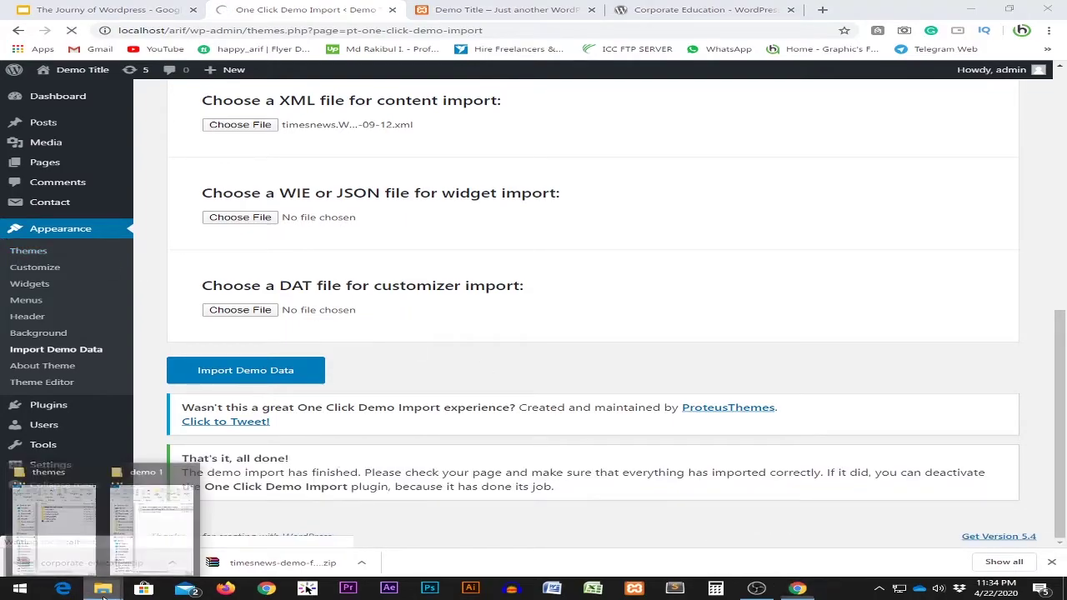
click(82, 535)
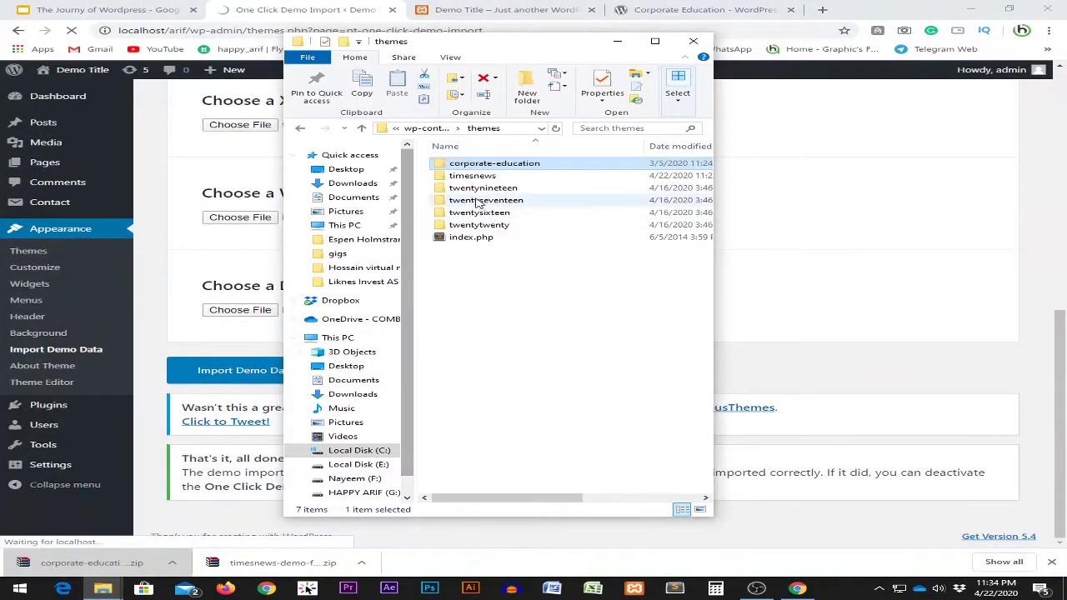
click(545, 312)
click(492, 163)
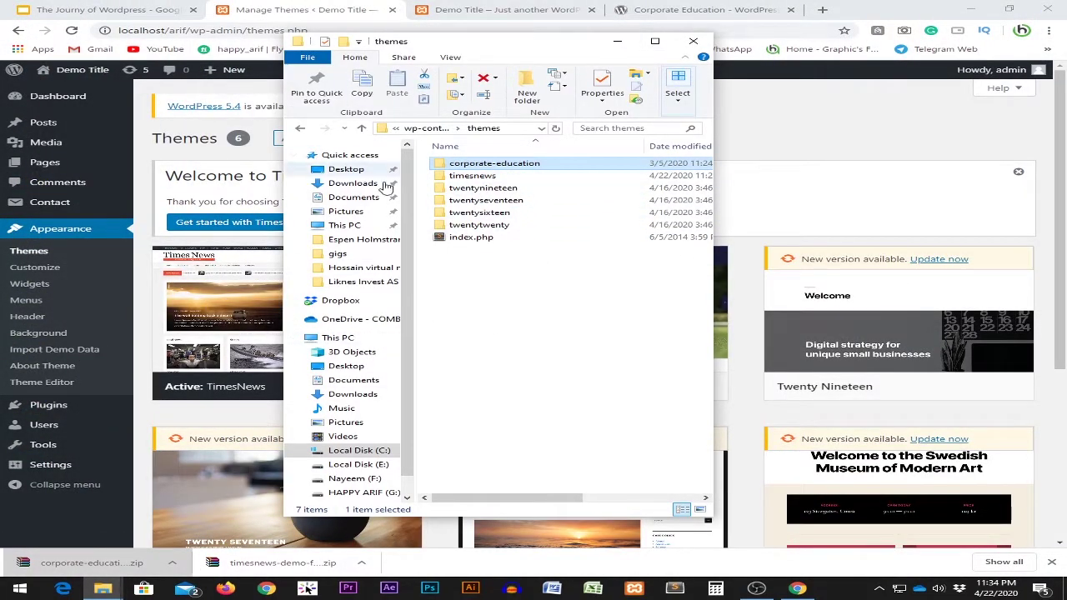
Back on the Themes page, find the Corporate Education card beside active TimesNews.
click(316, 7)
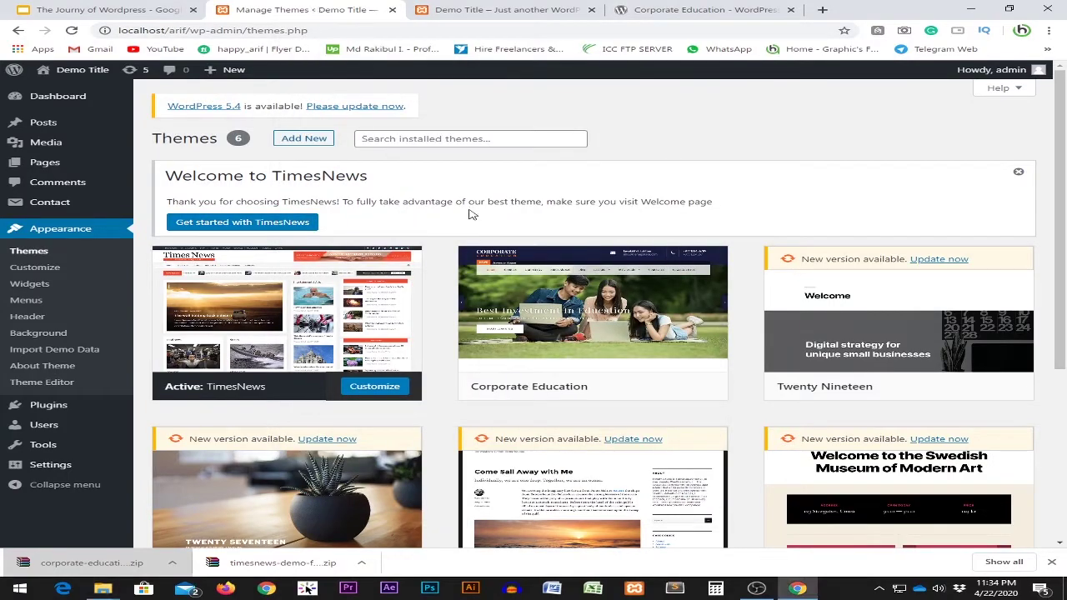
scroll(648, 235, down, 2)
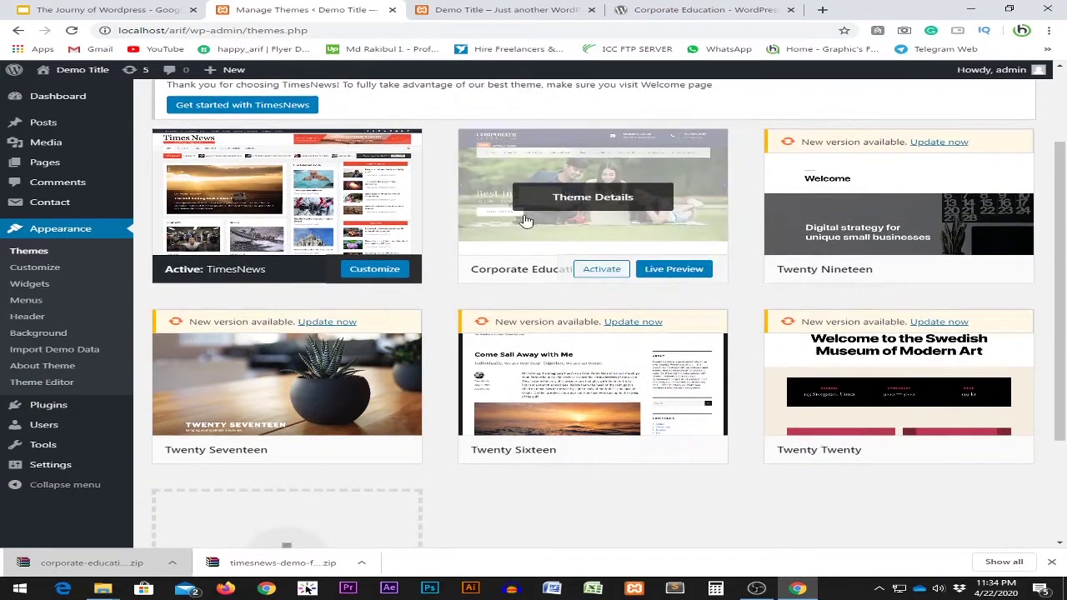
mouse_move(540, 228)
Browse the live site's demo posts, then open HOME and ABOUT US from the menu.
click(494, 11)
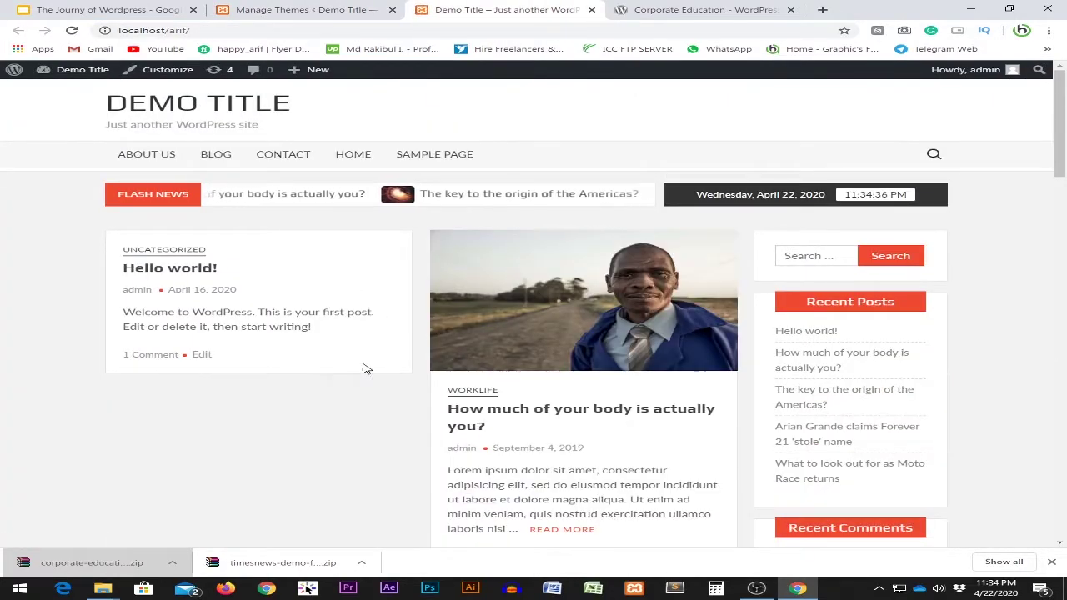
scroll(386, 353, down, 15)
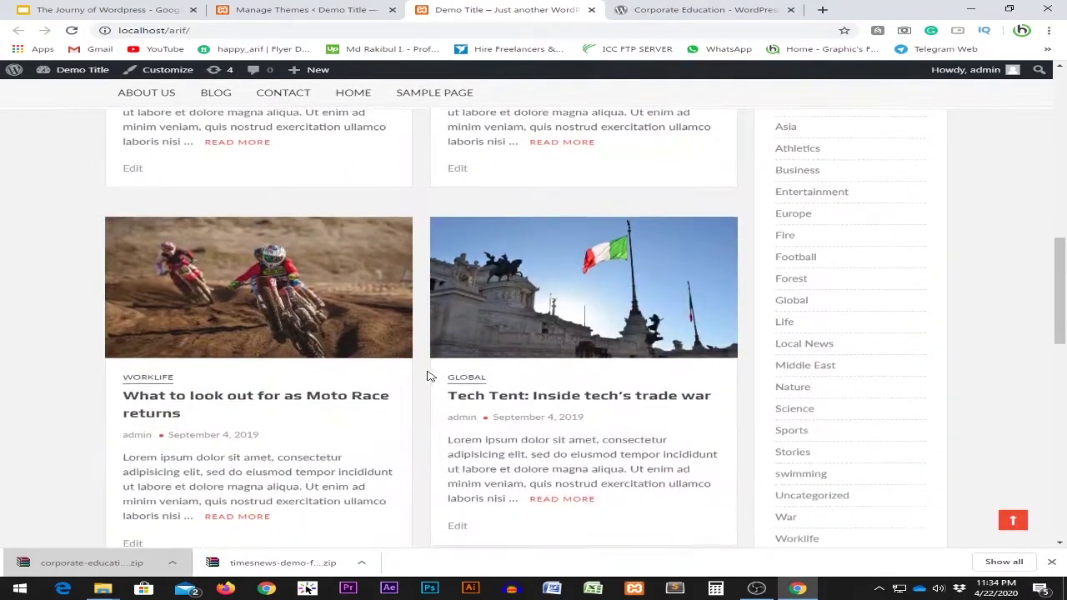
scroll(432, 380, down, 6)
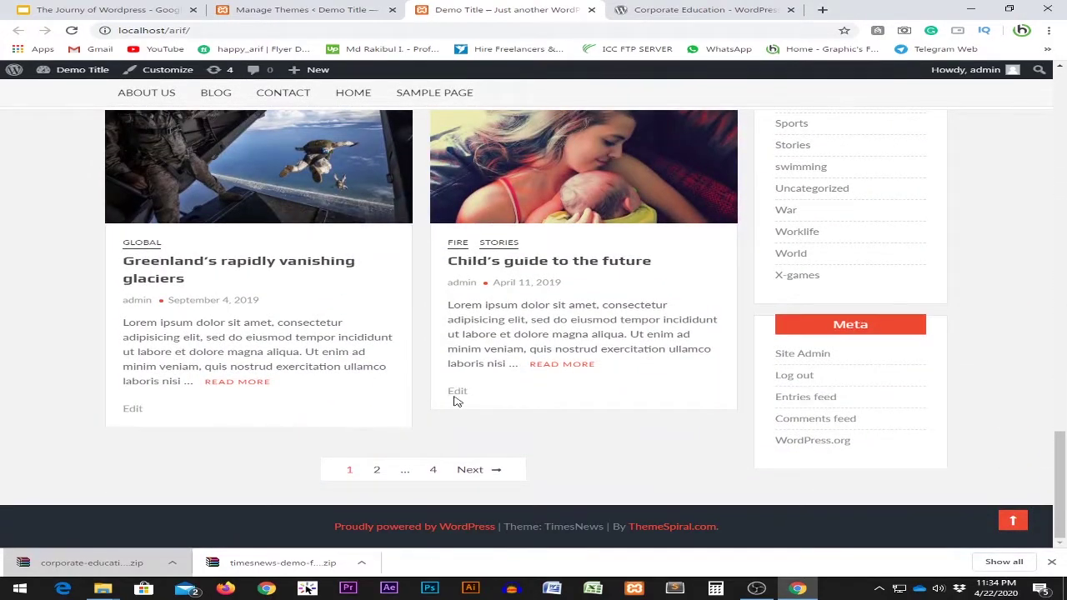
scroll(457, 401, up, 20)
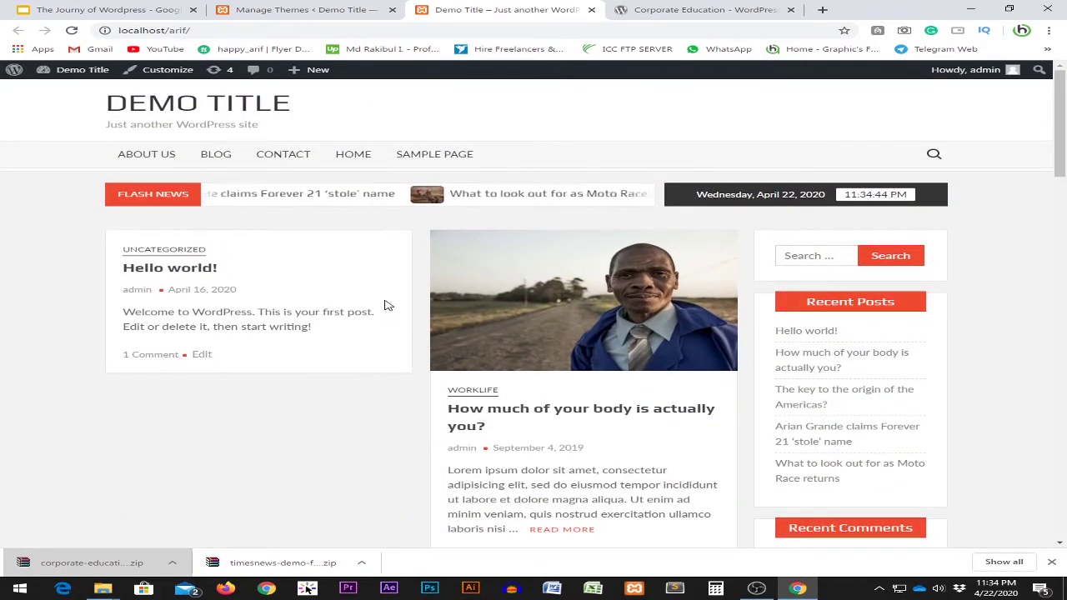
click(356, 155)
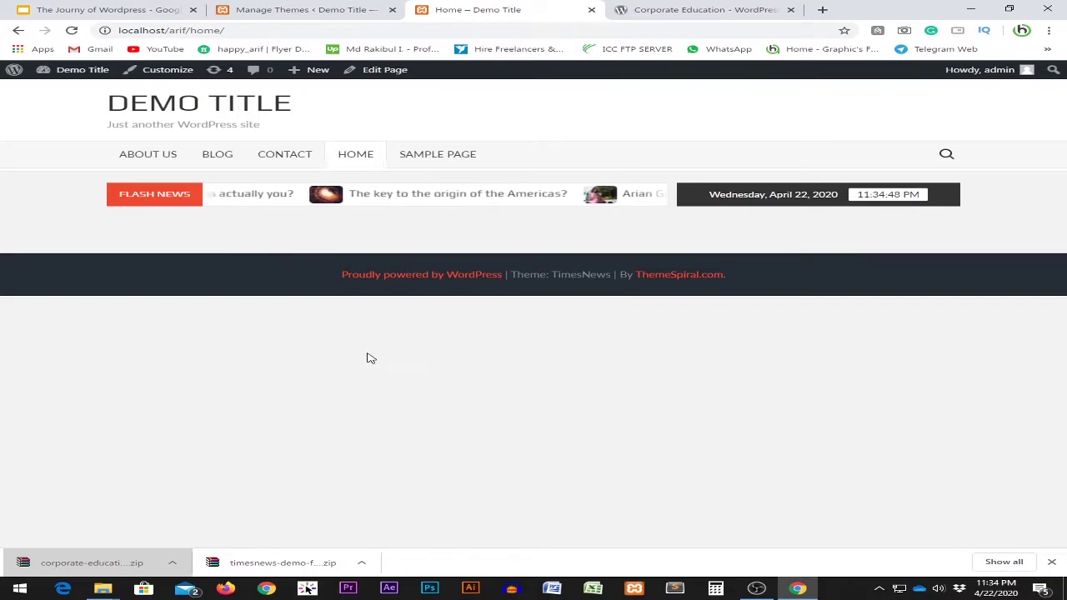
click(153, 157)
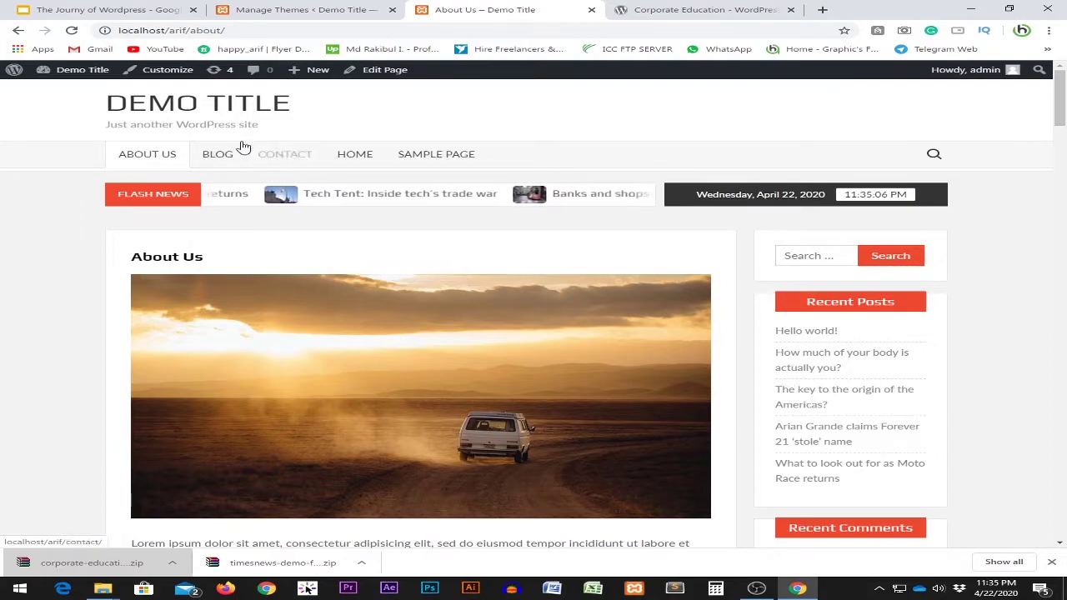
Return via the DEMO TITLE link and scroll through demo posts, archives and categories.
click(200, 108)
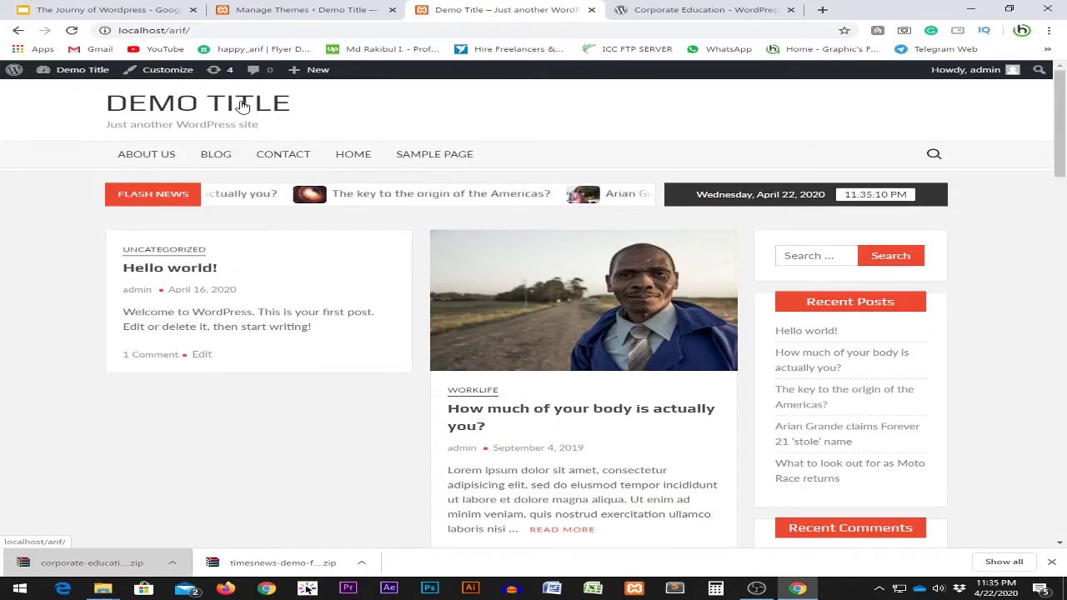
scroll(280, 231, down, 2)
scroll(221, 252, up, 2)
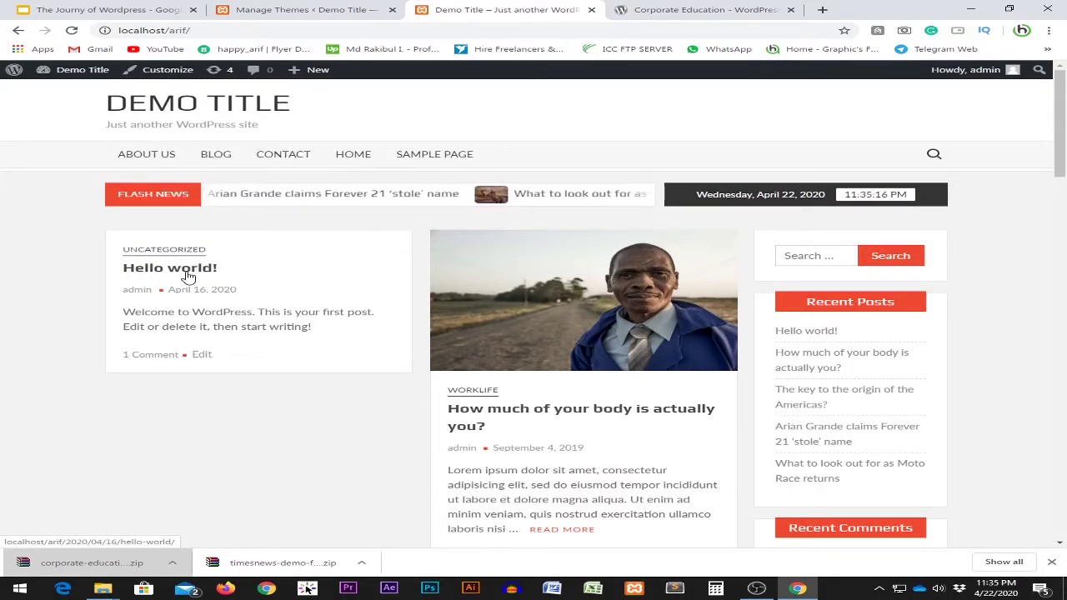
scroll(543, 308, down, 2)
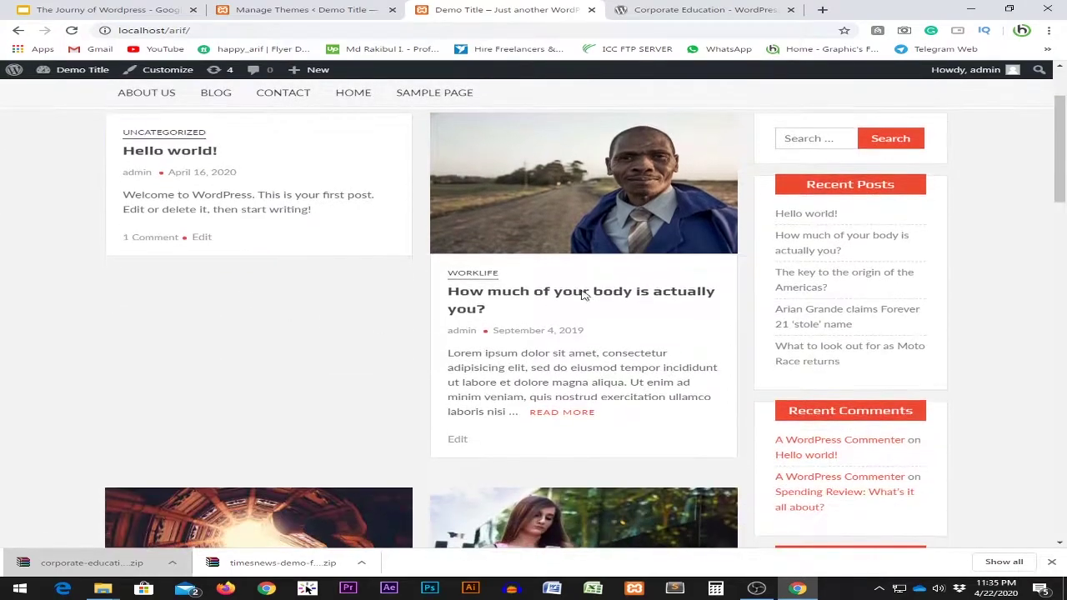
scroll(558, 234, down, 5)
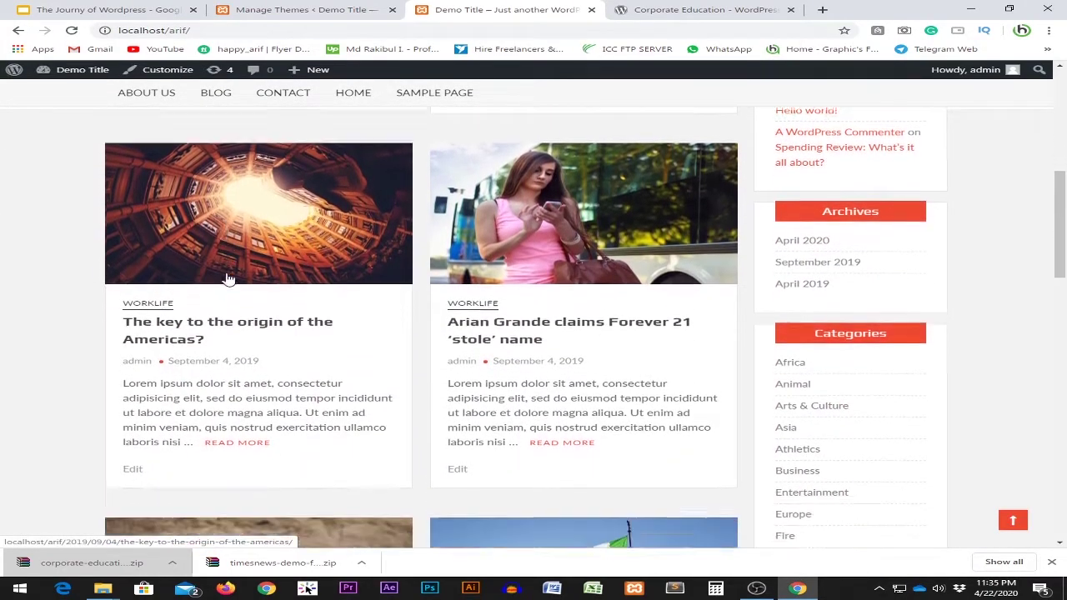
scroll(226, 276, down, 9)
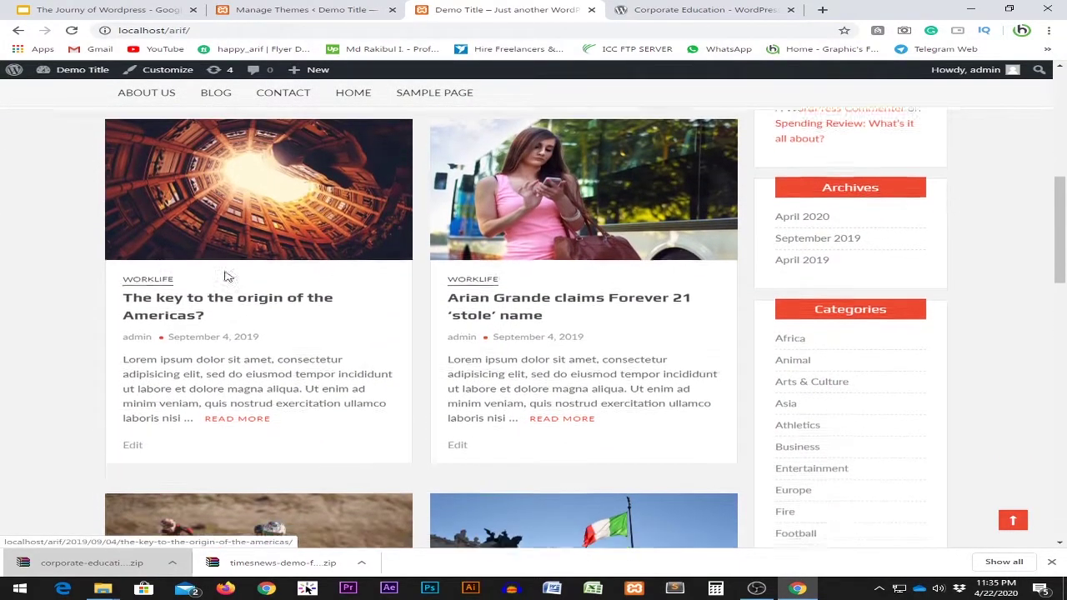
scroll(348, 342, up, 4)
scroll(347, 342, up, 6)
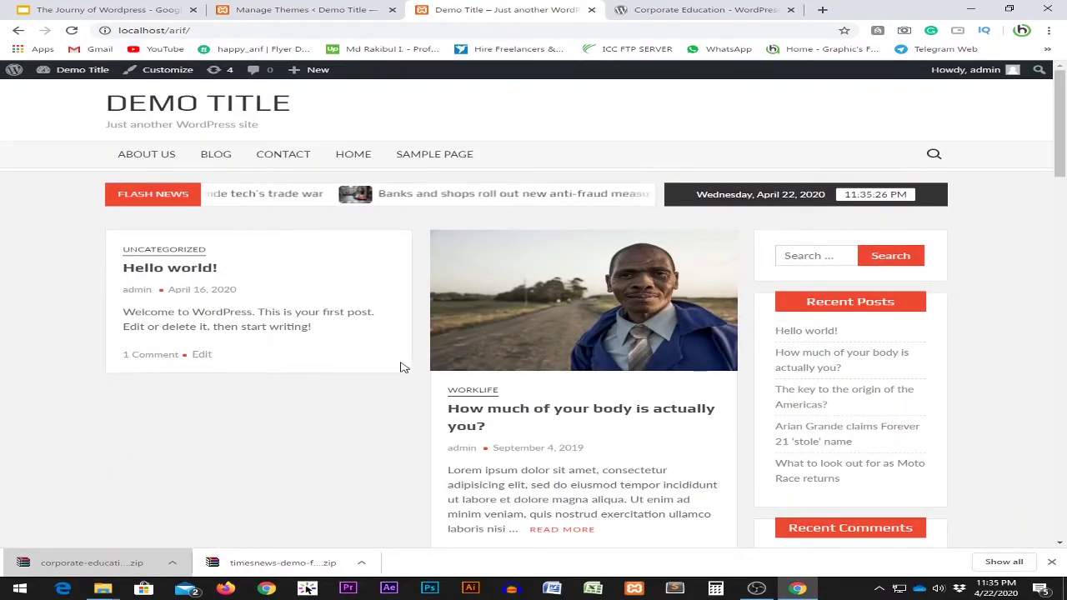
scroll(417, 335, down, 3)
scroll(328, 338, up, 3)
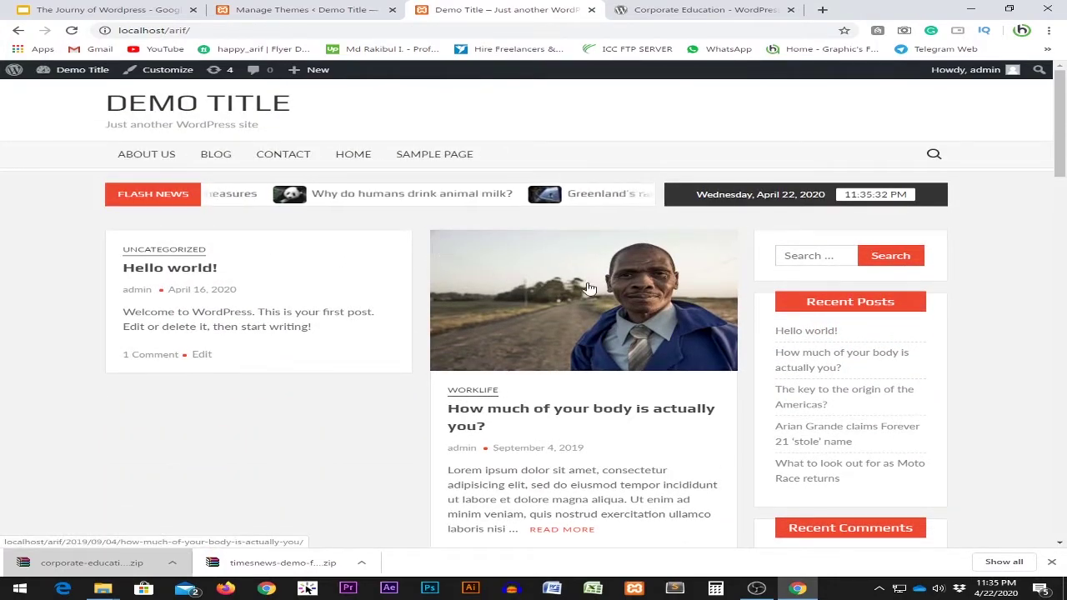
scroll(571, 296, down, 3)
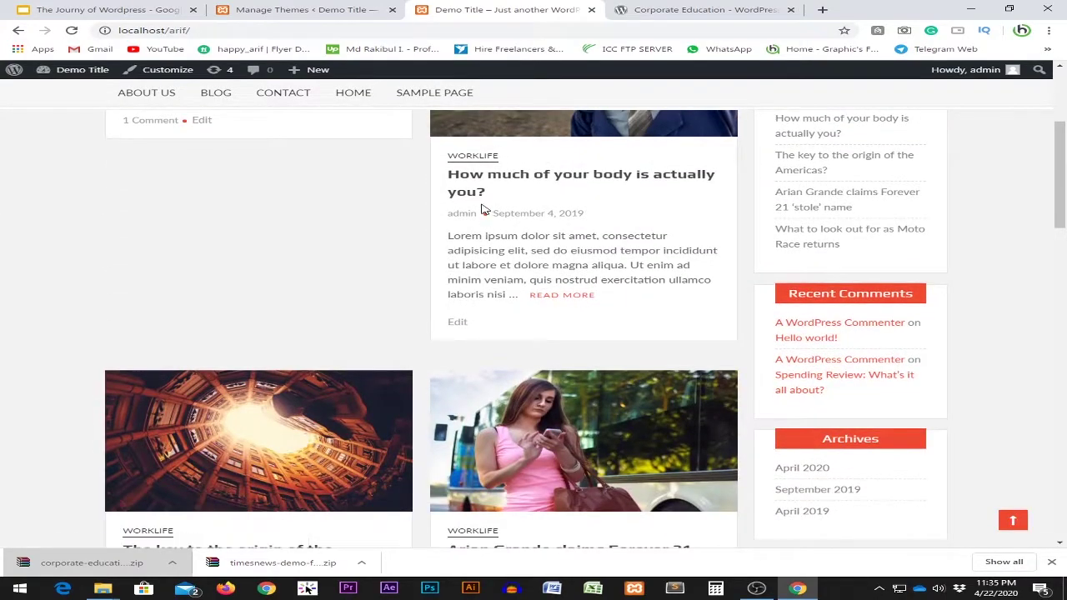
scroll(631, 265, down, 2)
scroll(616, 291, up, 3)
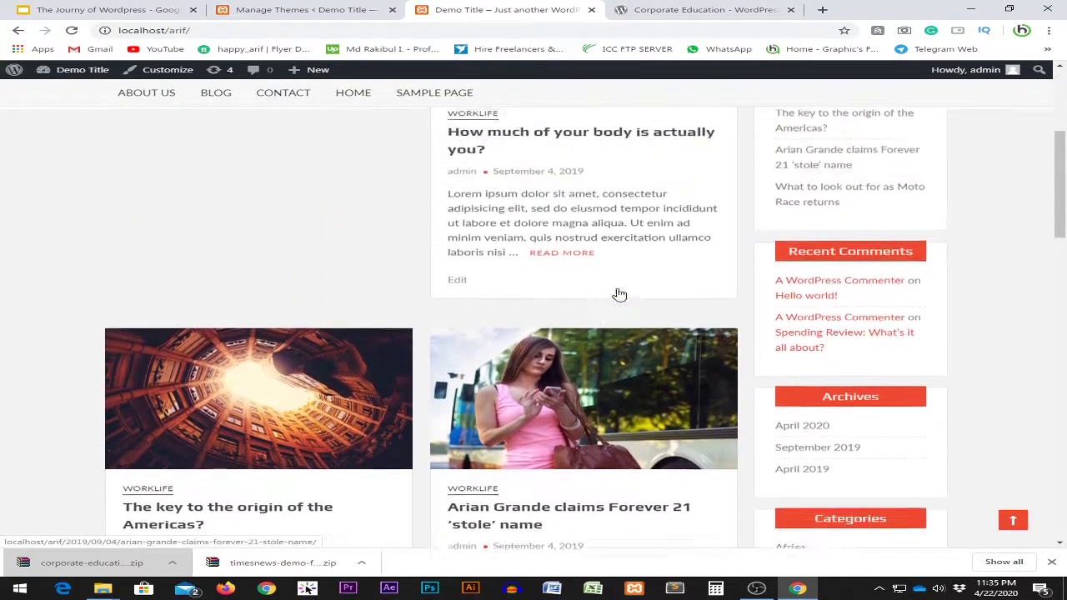
scroll(619, 298, down, 1)
scroll(618, 297, down, 2)
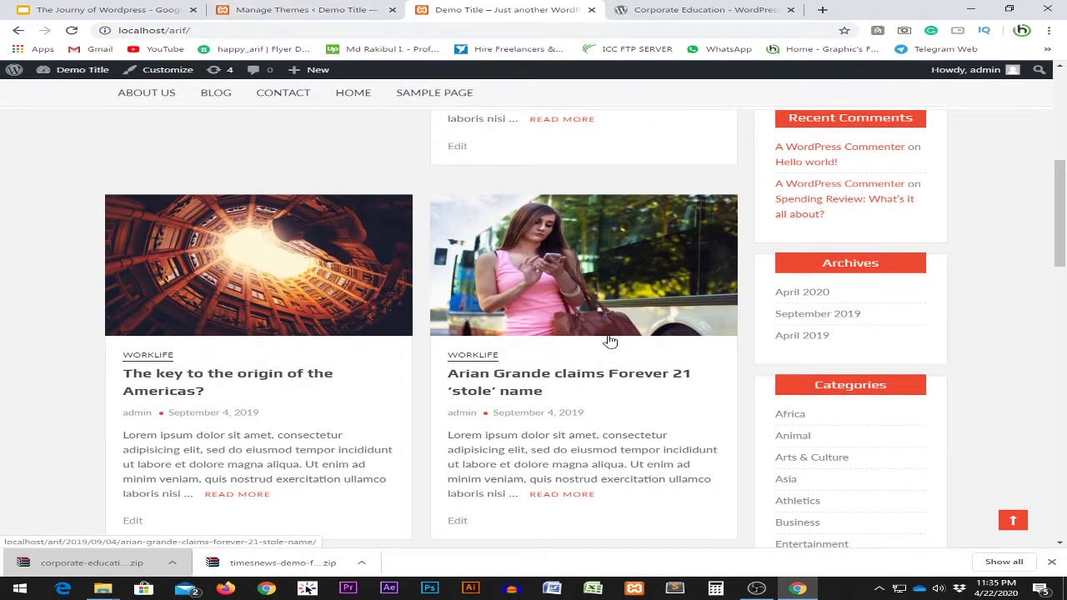
scroll(611, 341, down, 3)
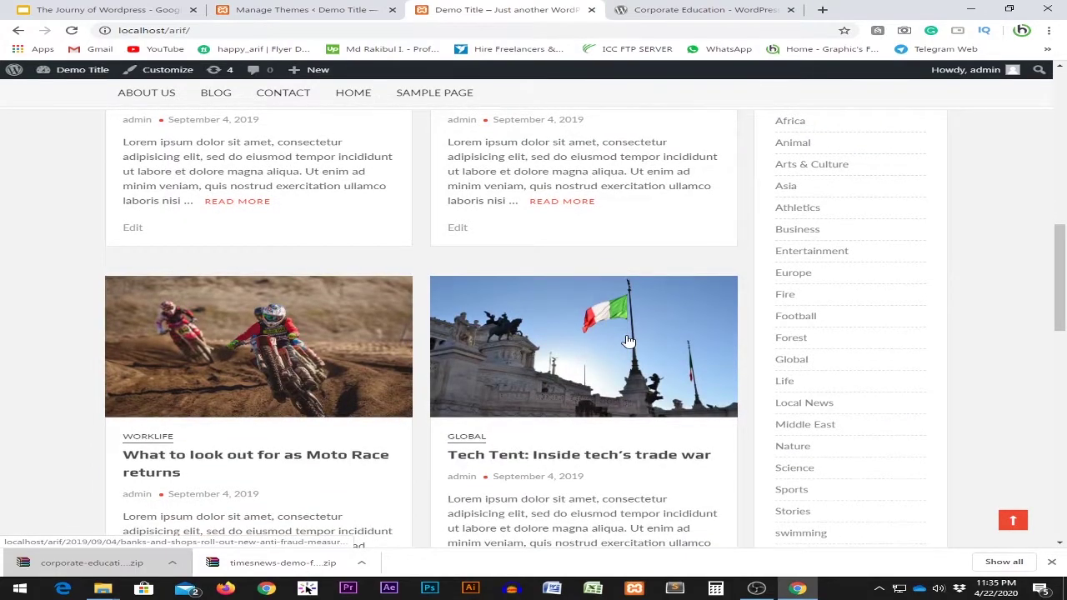
scroll(629, 341, down, 6)
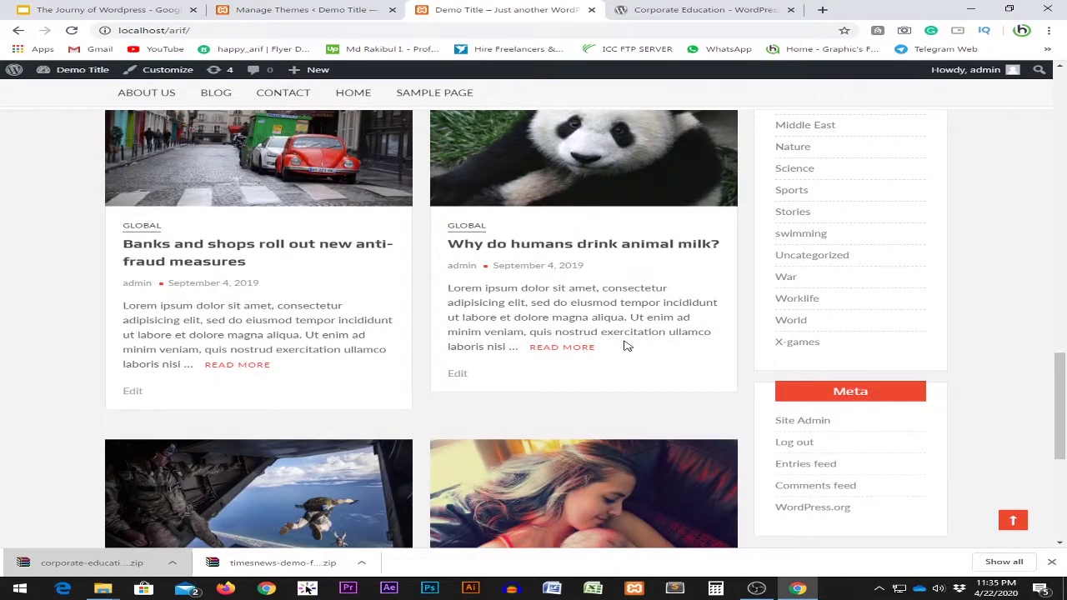